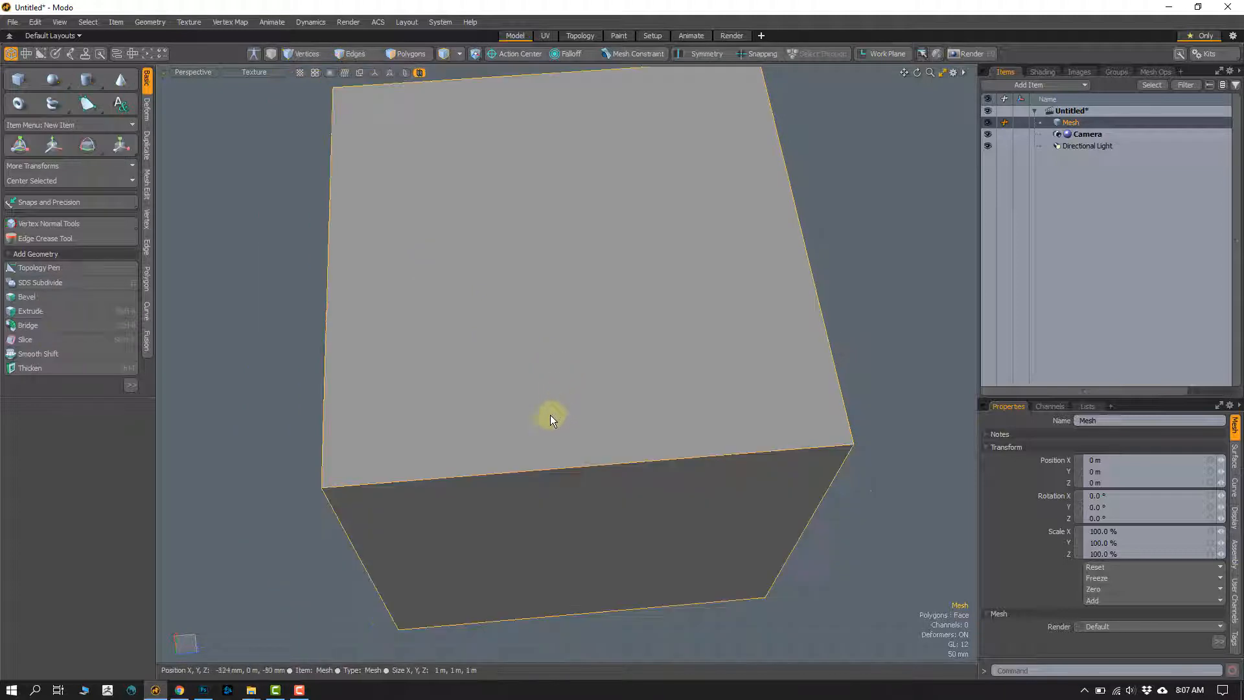
Step: Open the cube's UV map in the UV layout and scale the whole UV island vertically until its faces are square
alt+drag(550, 415, 541, 388)
scroll(553, 389, down, 4)
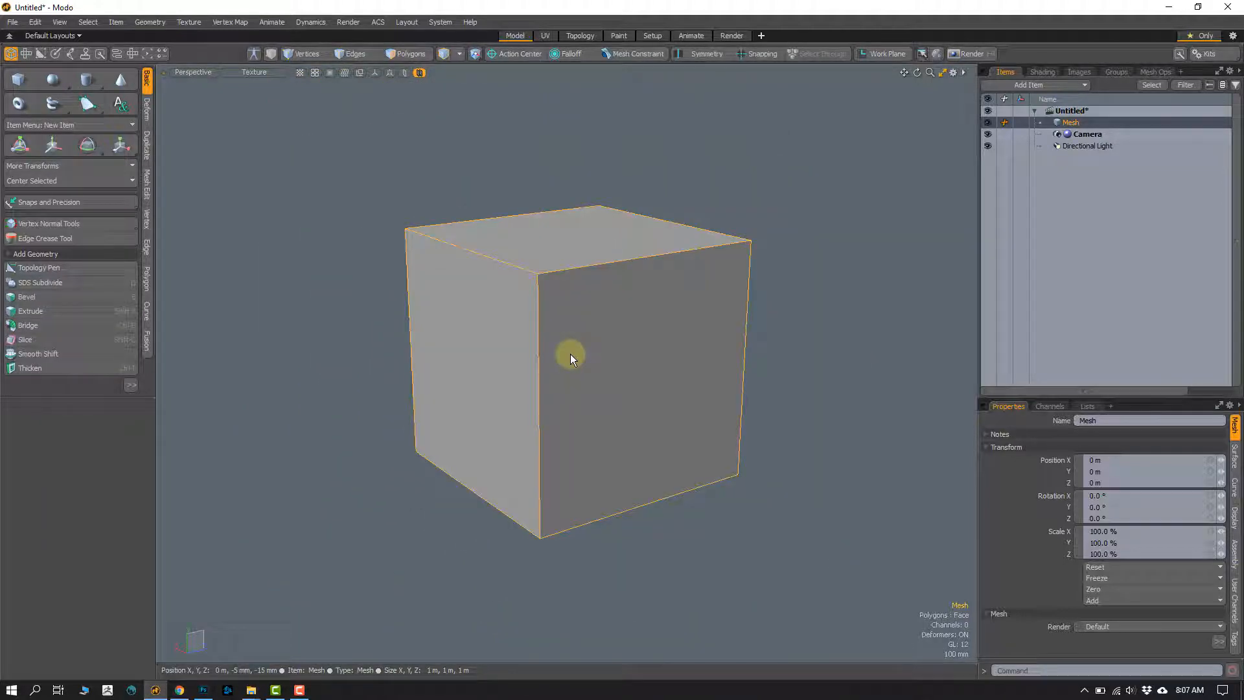
key(3)
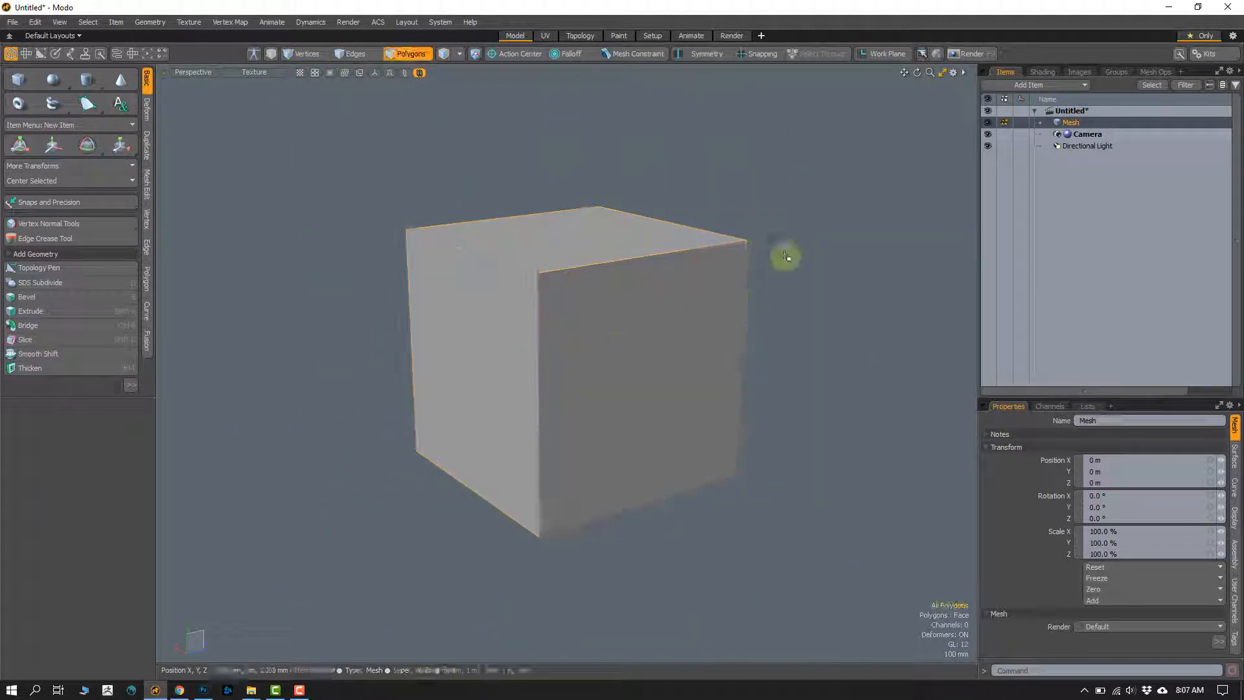
click(544, 35)
double_click(263, 301)
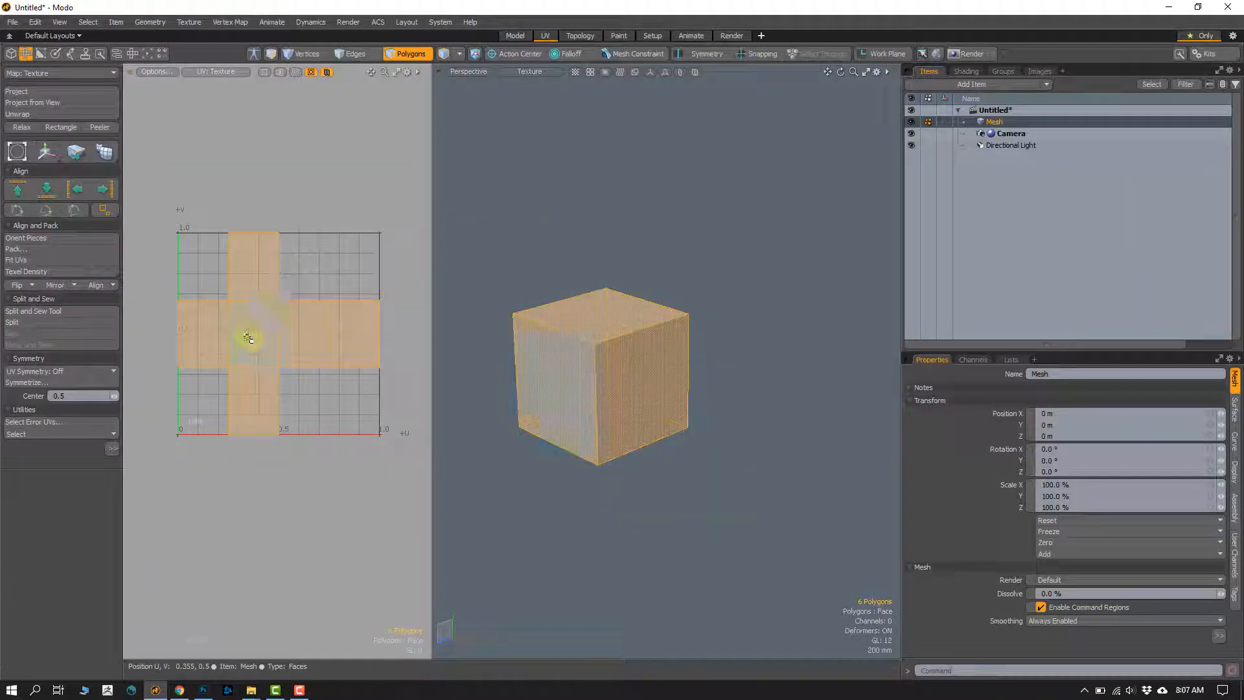
scroll(265, 296, up, 2)
drag(284, 315, 284, 333)
key(q)
click(313, 295)
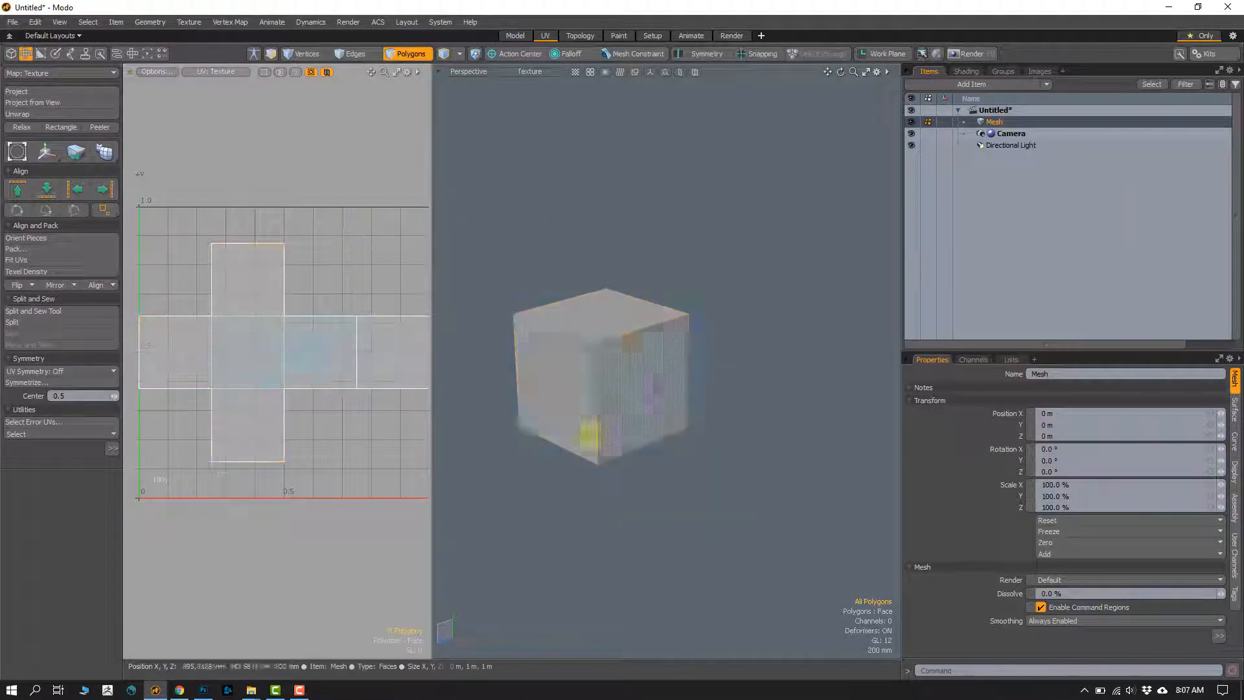
scroll(280, 364, down, 2)
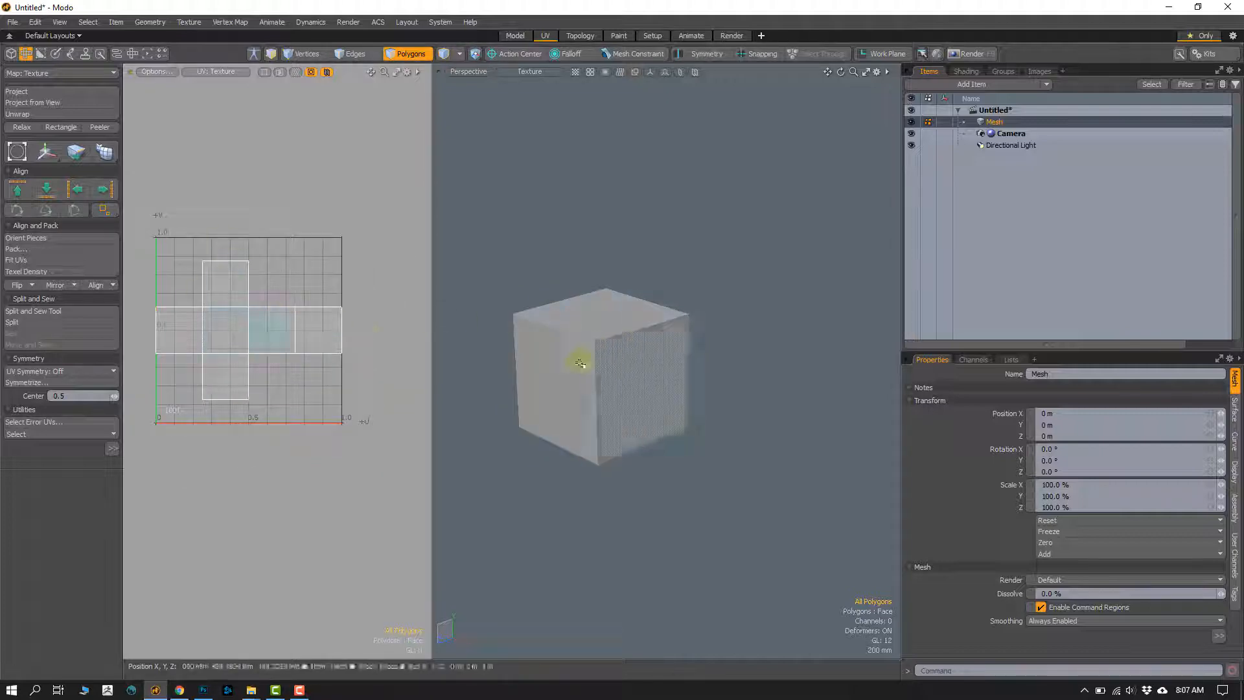
Step: In the Model layout, create a new 2048 x 2048 RGBA still image saved on the Desktop as the PNG file Box Texture
click(513, 35)
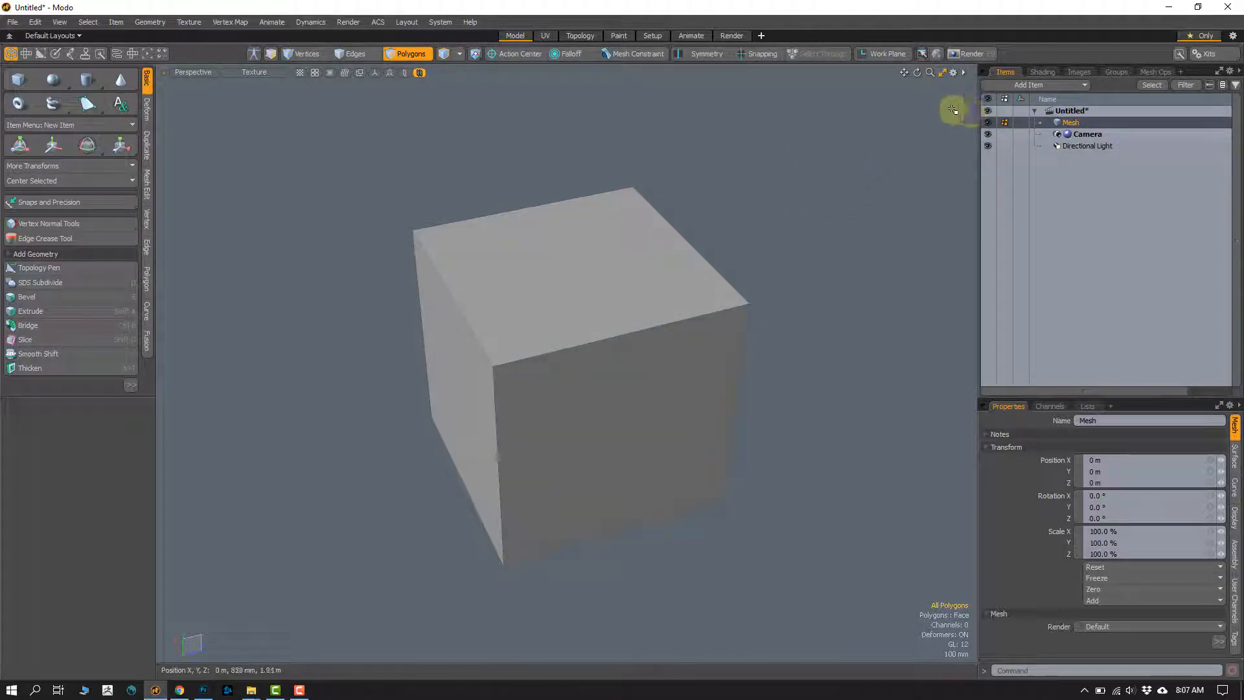
click(1079, 72)
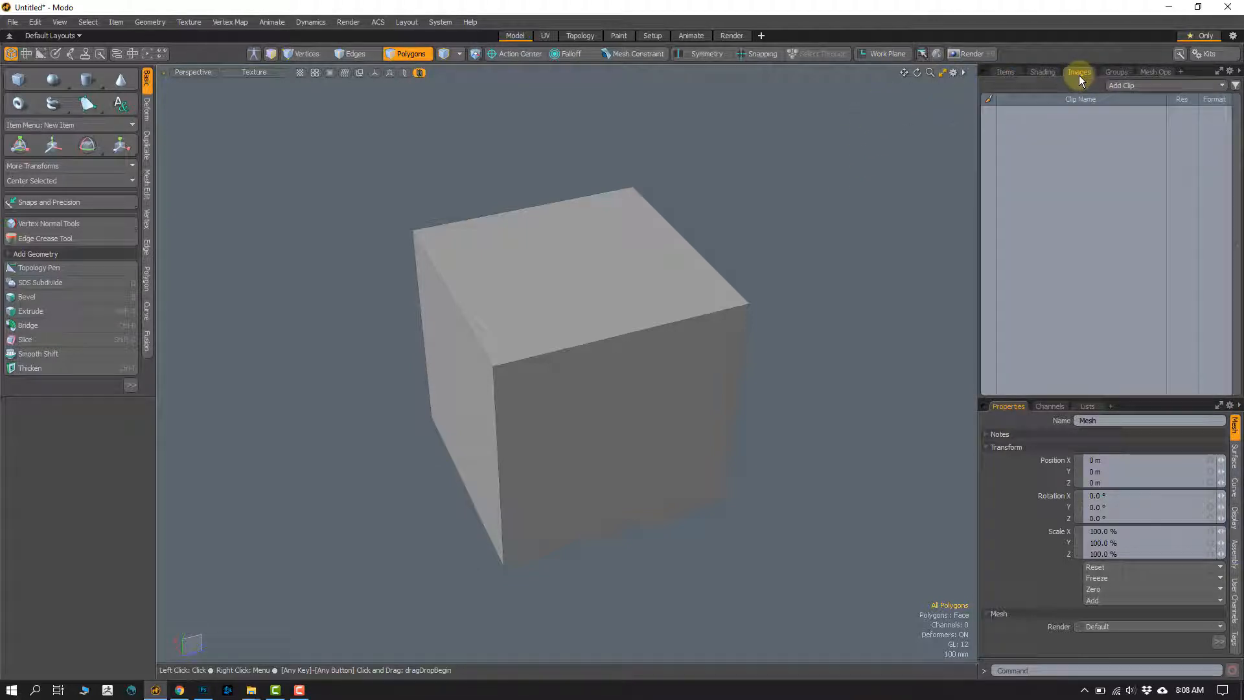
click(1137, 84)
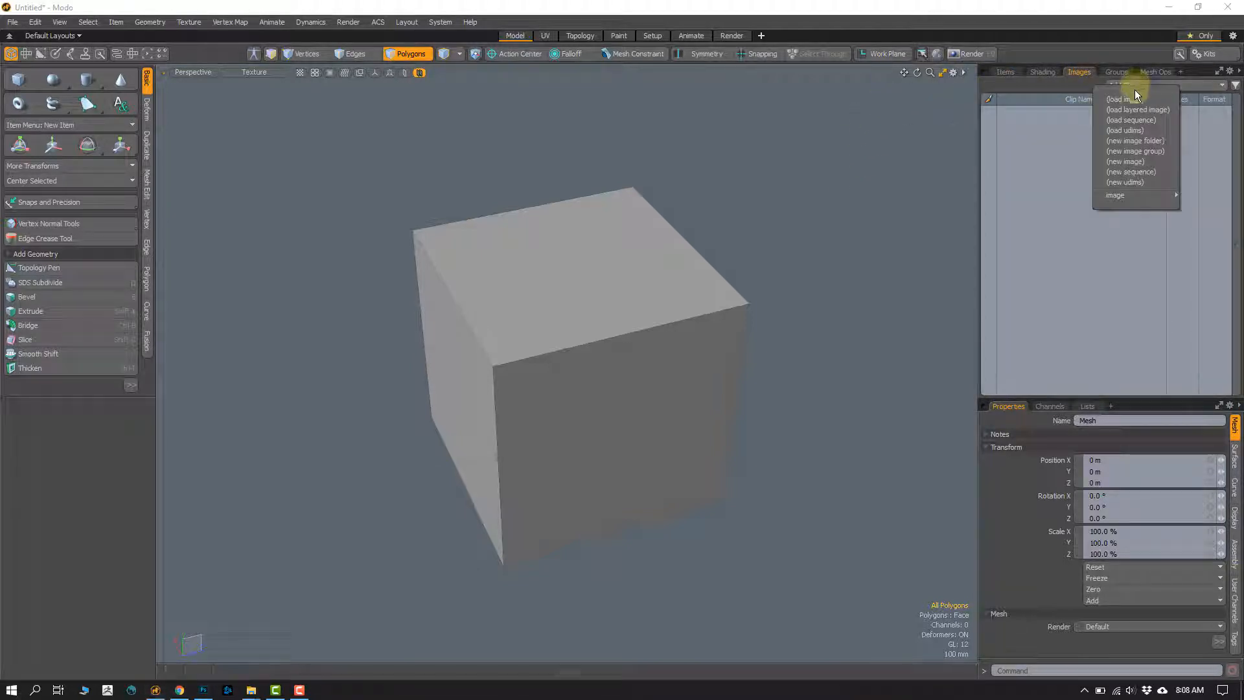
click(1132, 162)
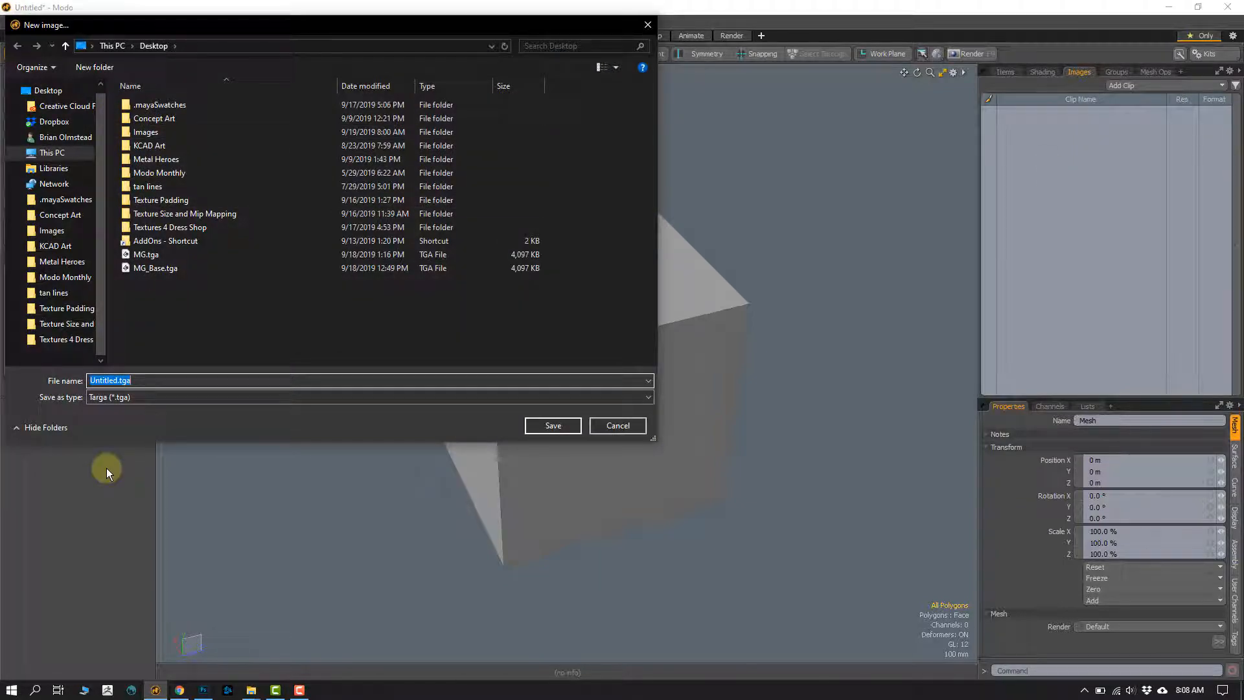
text(Box Texu)
key(BackSpace)
text(ture)
click(167, 397)
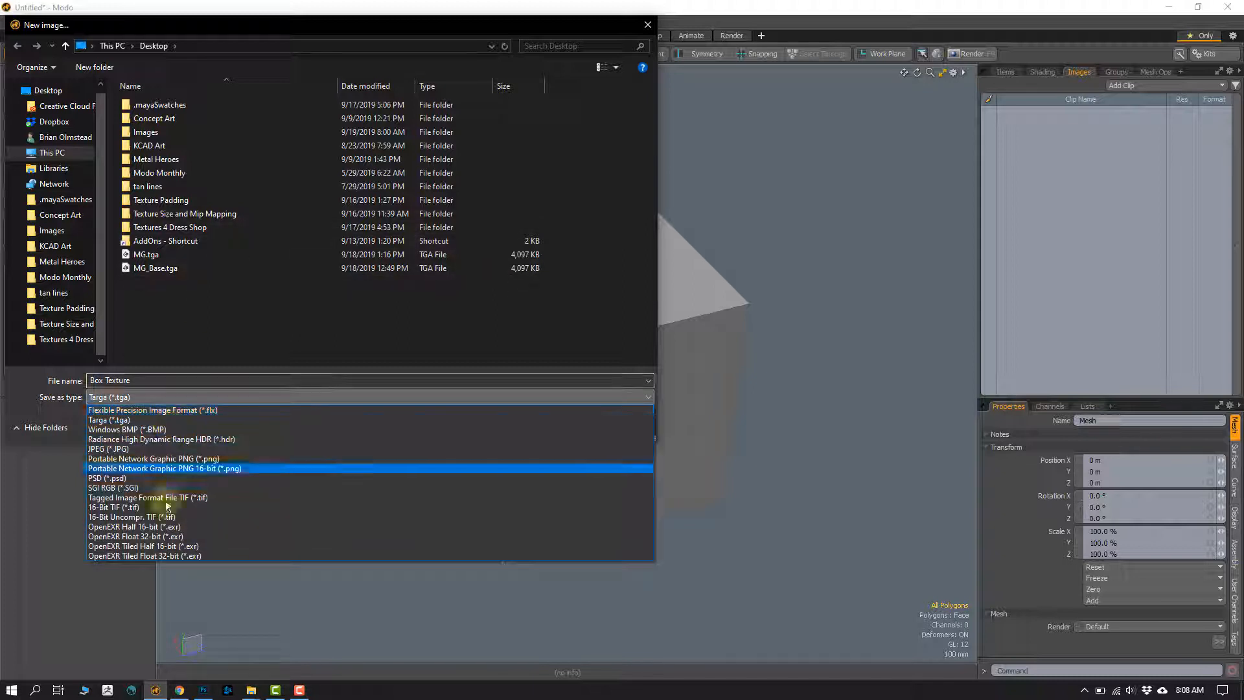
click(194, 458)
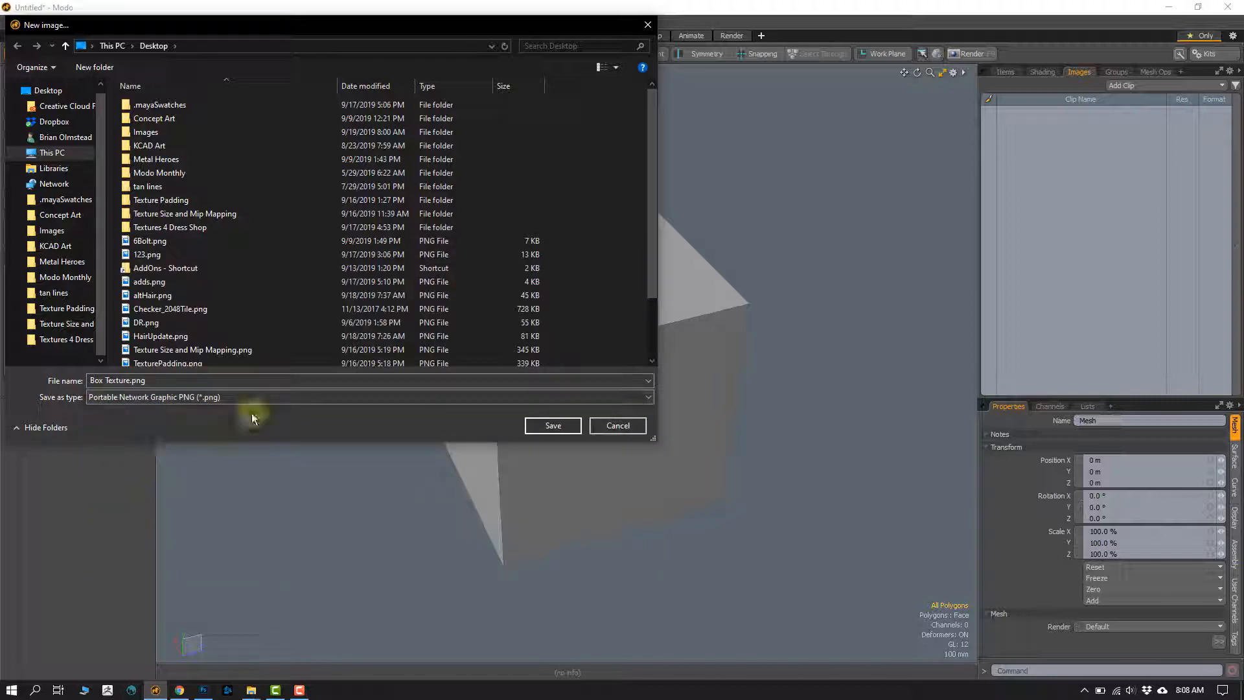
click(552, 426)
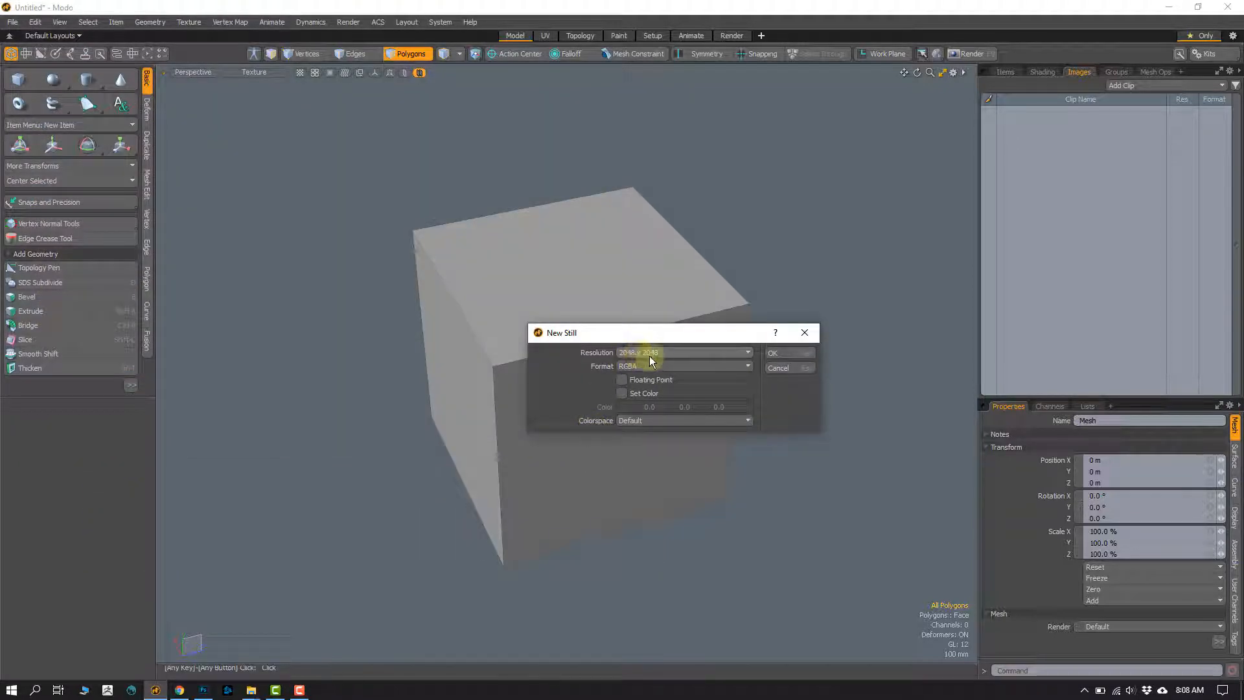
click(777, 355)
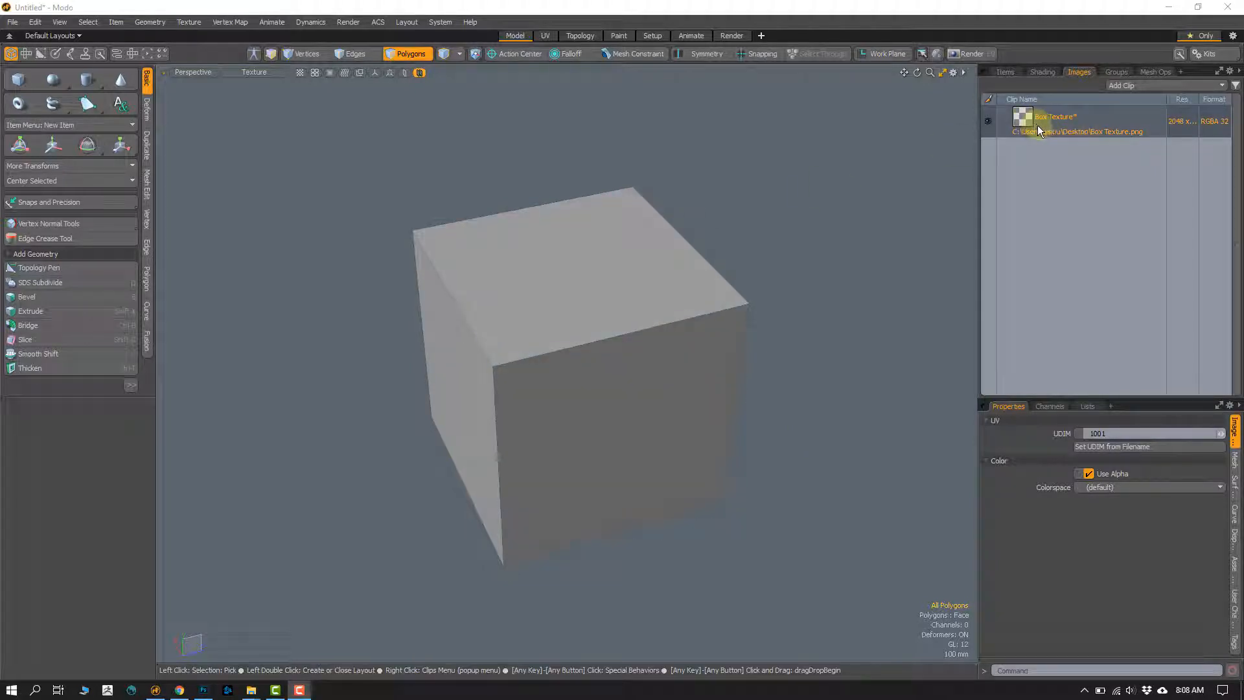
Step: Assign a new default material named Box to all of the cube's polygons
click(1041, 72)
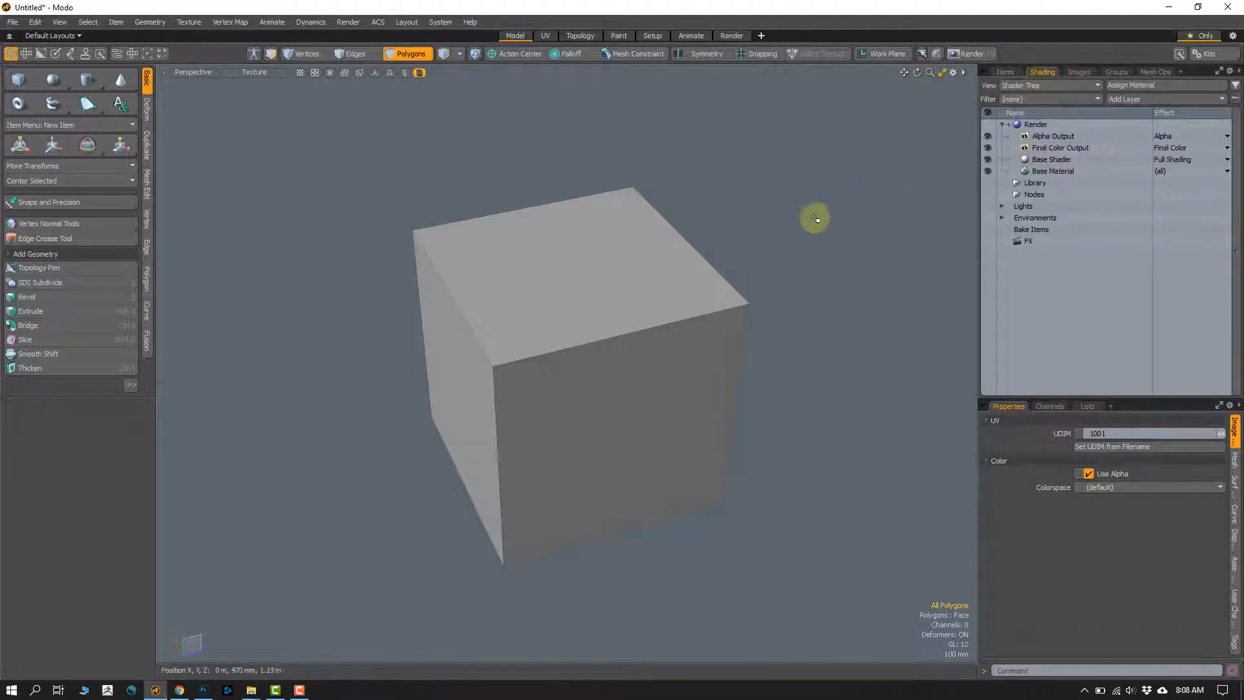
mouse_move(806, 173)
right_down()
mouse_move(820, 598)
mouse_move(809, 319)
right_up()
key(m)
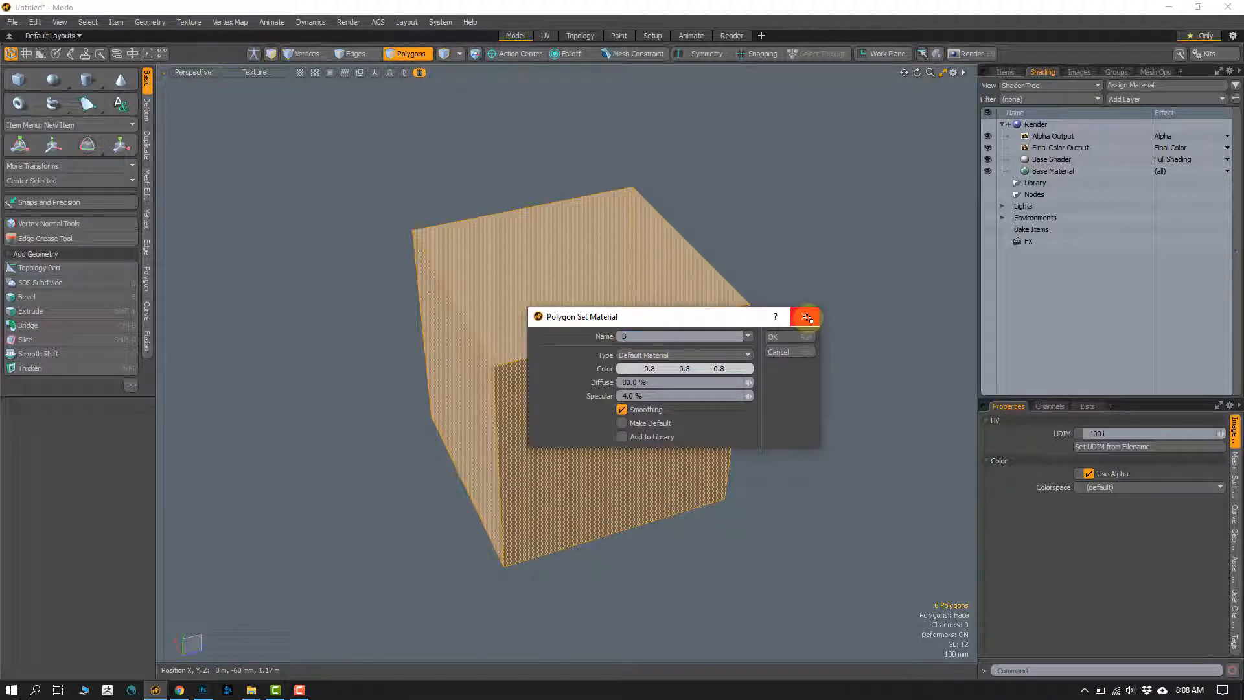
click(772, 336)
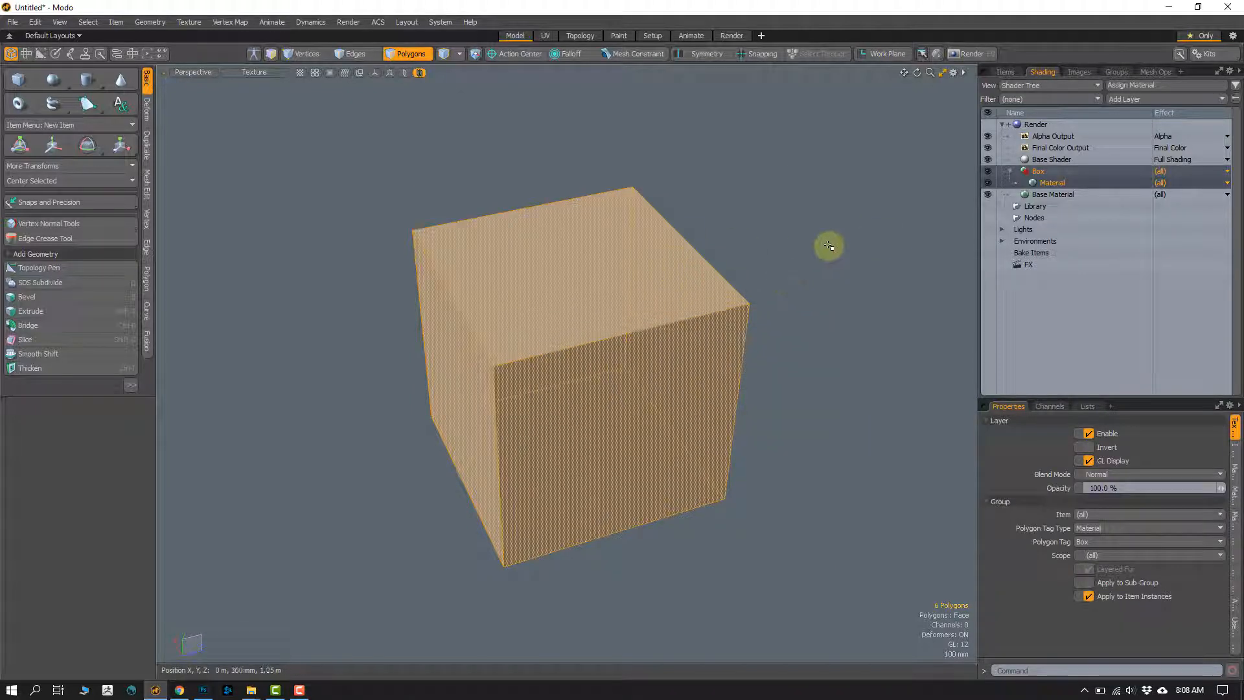
click(814, 265)
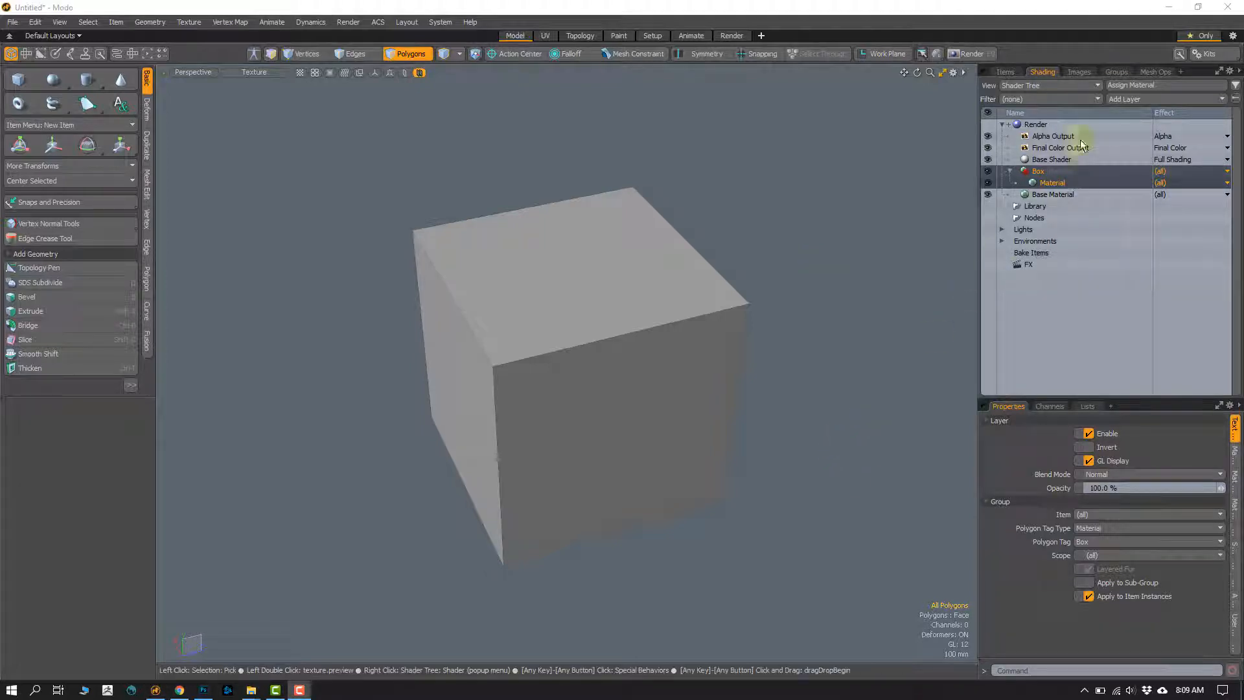
Step: Add Box Texture.png as an image map layer above the material in the Box group of the Shader Tree
click(1078, 72)
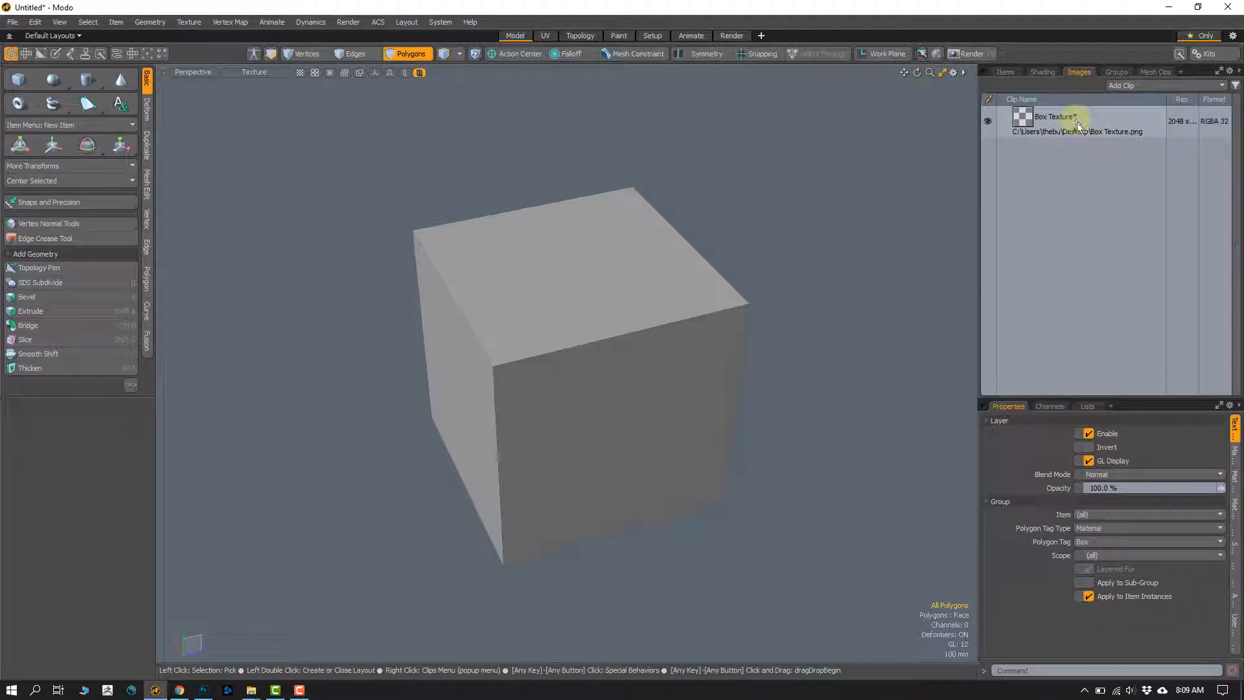
mouse_move(1061, 112)
mouse_down()
mouse_move(1030, 75)
mouse_move(1051, 184)
mouse_up()
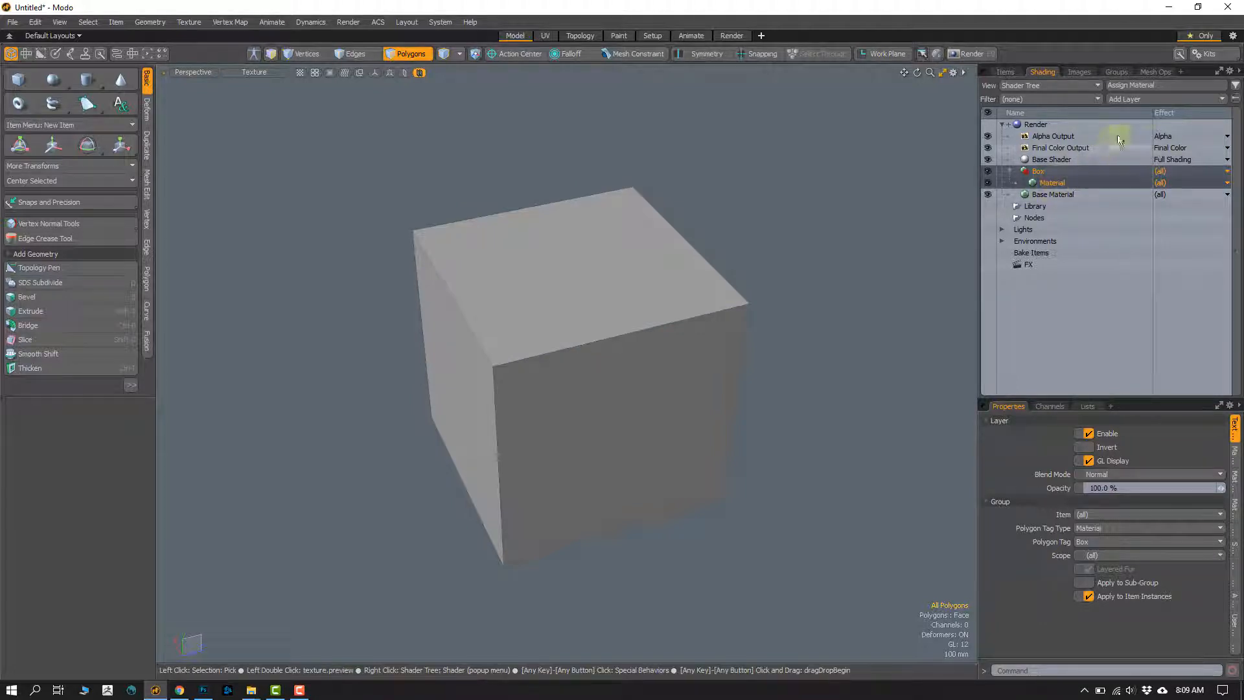
click(1047, 185)
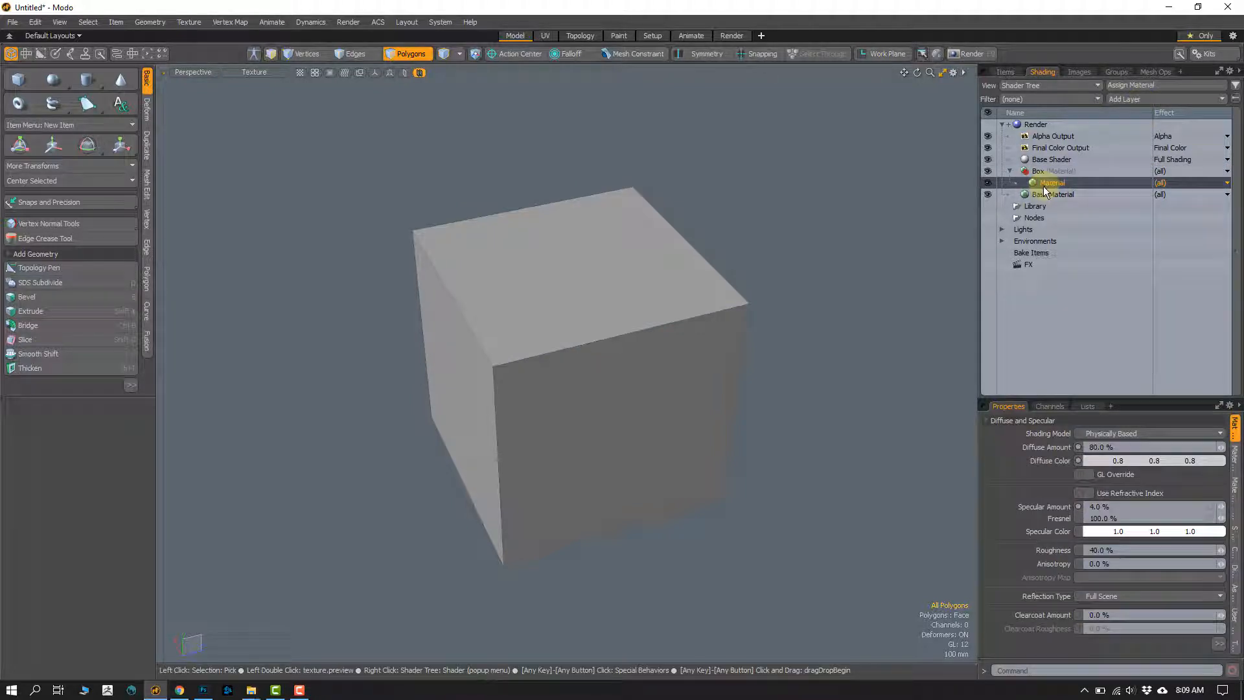
click(1132, 101)
click(1116, 118)
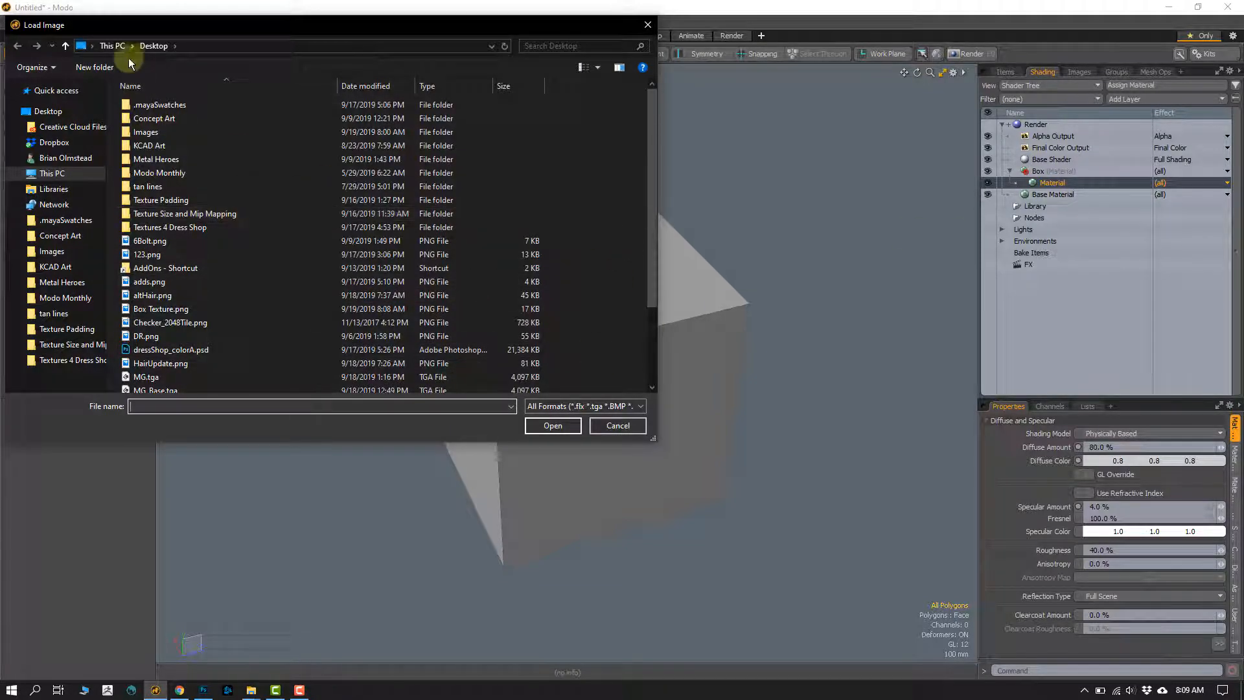
click(166, 311)
click(553, 425)
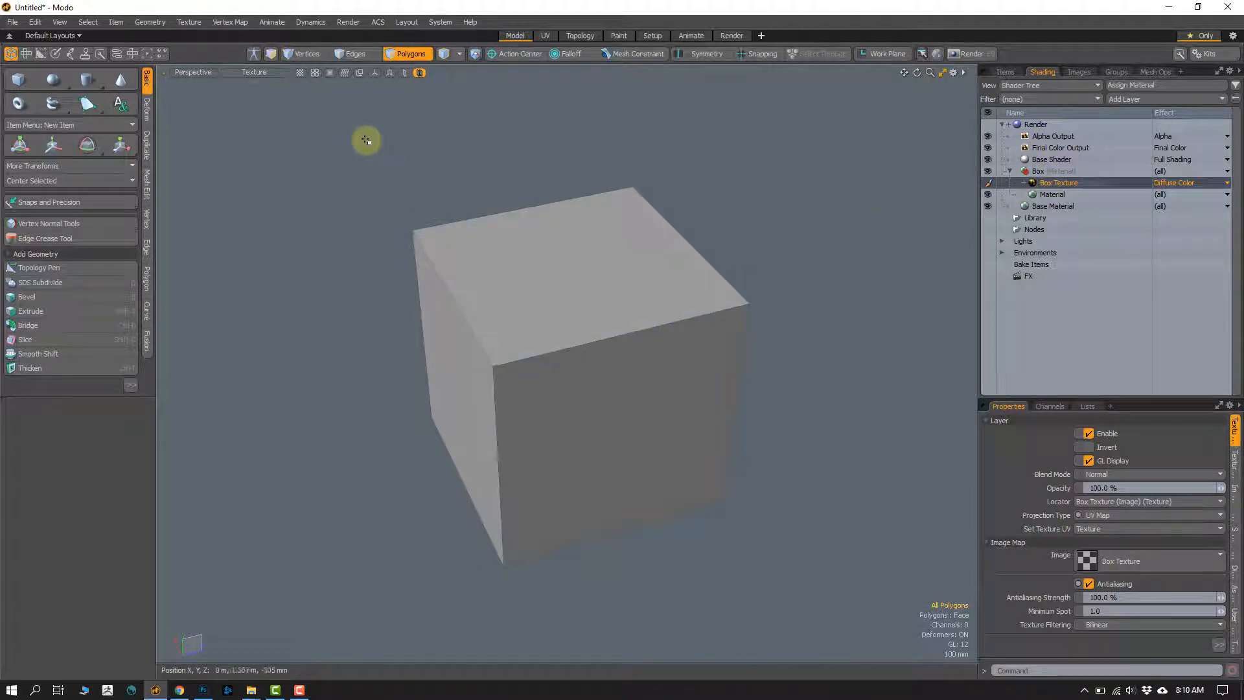
Step: Set the model viewport's shading style to Texture and switch to vertex selection
click(254, 72)
click(236, 136)
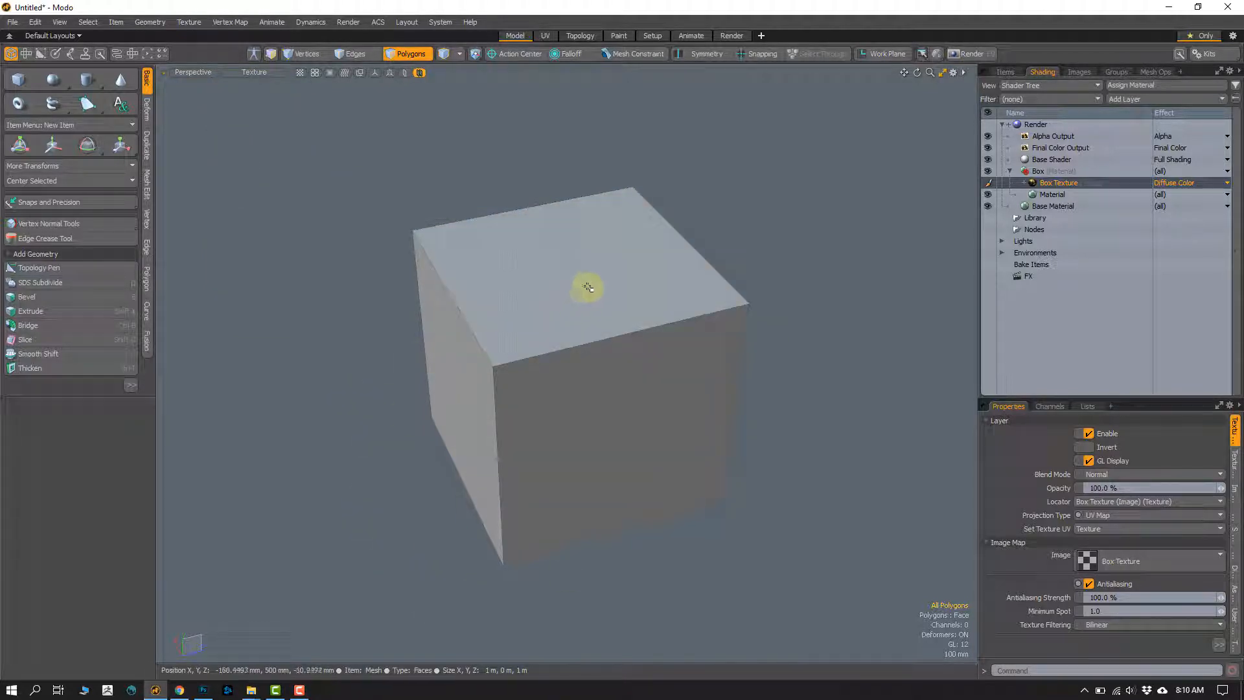
key(1)
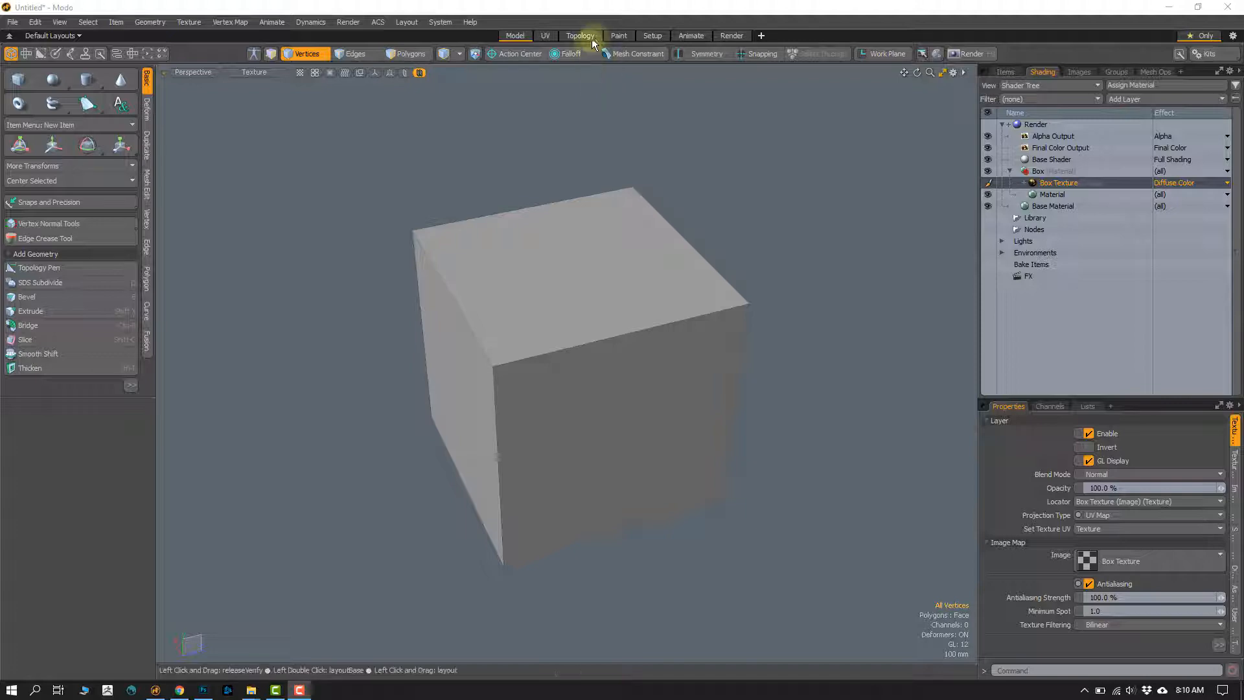
Step: Switch to the Paint layout, activate the Airbrush and size its brush to about 48 over the cube
click(618, 36)
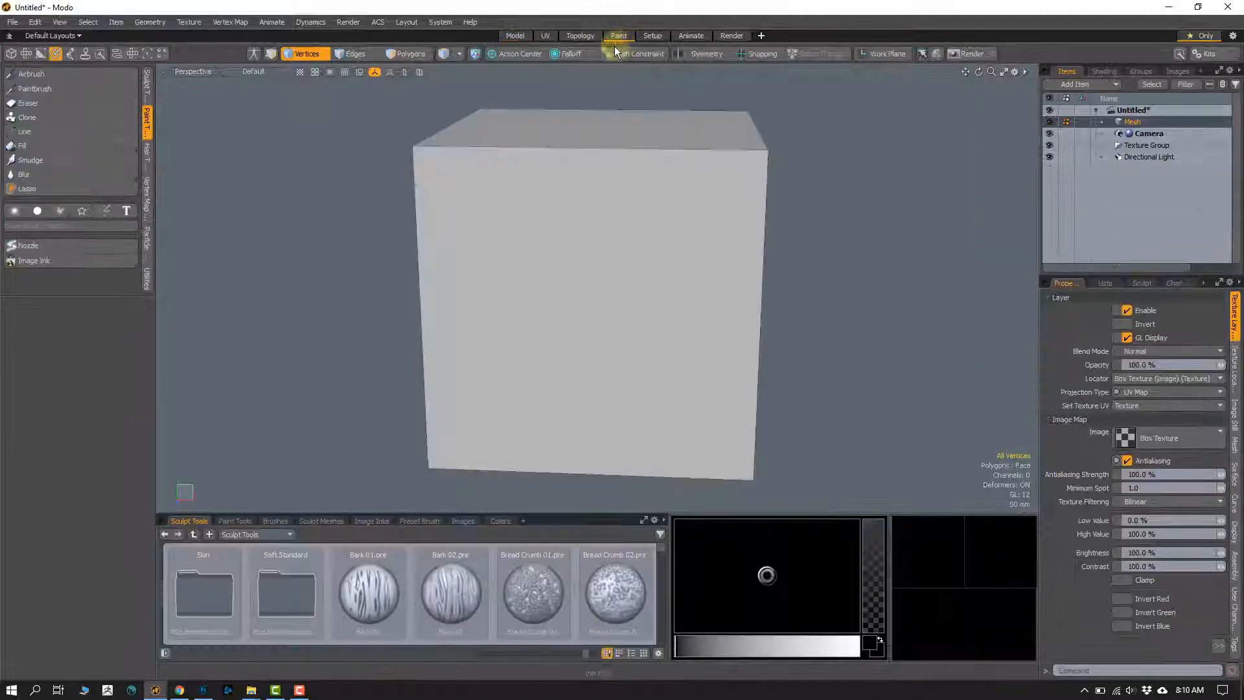
click(28, 76)
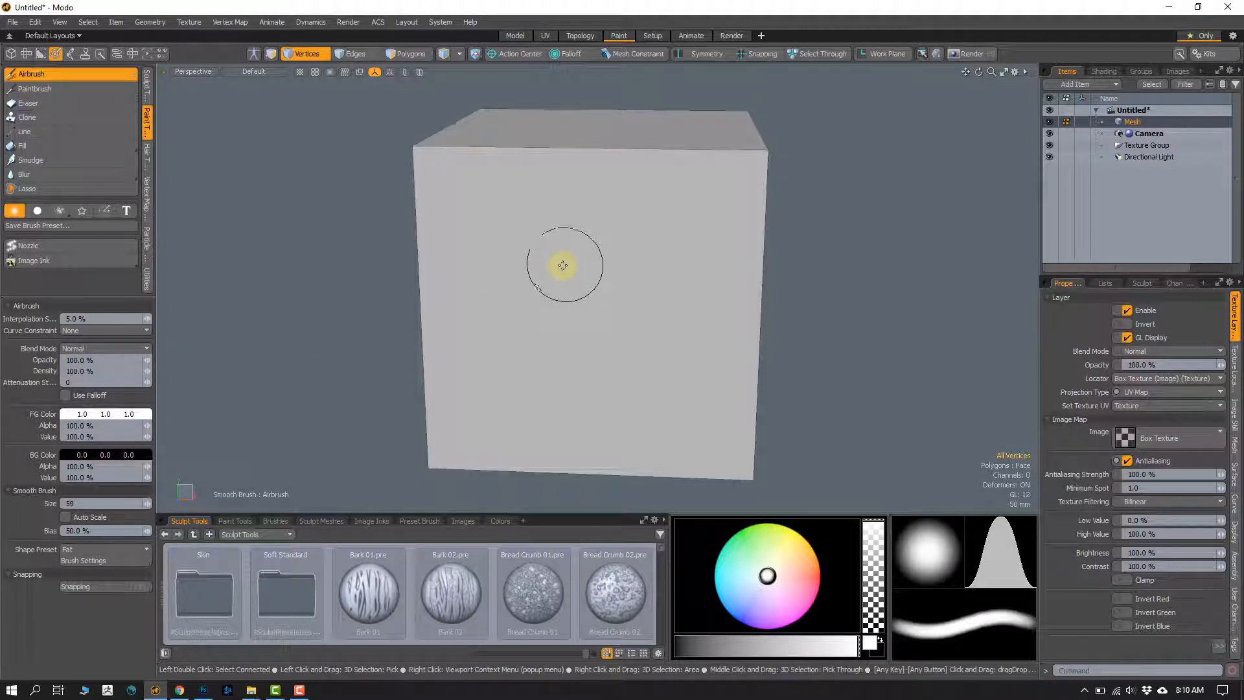
mouse_move(557, 264)
right_down()
mouse_move(575, 269)
mouse_move(549, 262)
right_up()
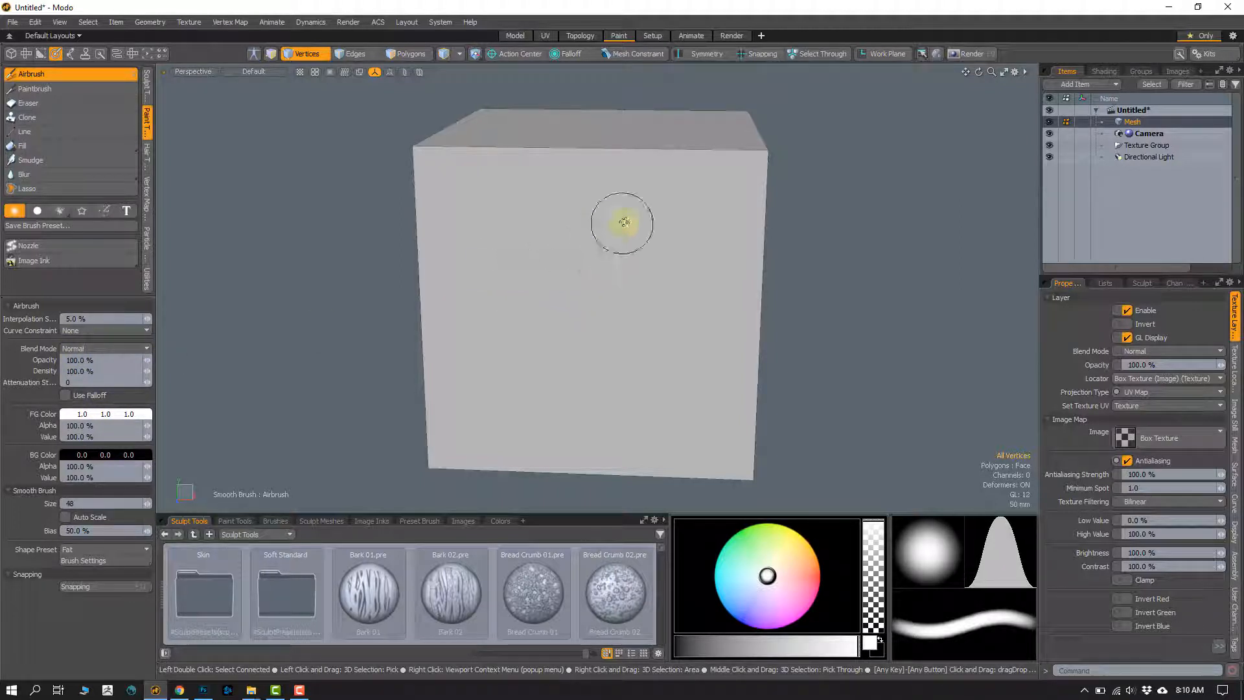
mouse_move(619, 211)
mouse_down()
mouse_move(517, 264)
mouse_move(548, 414)
mouse_up()
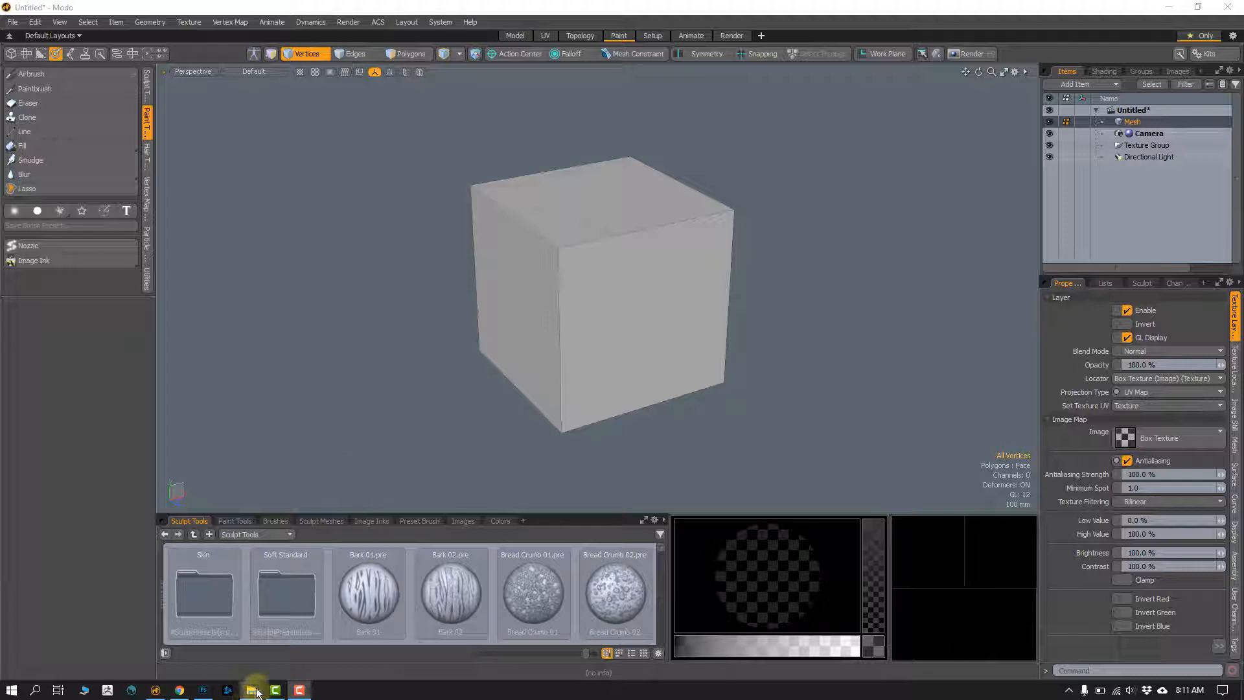
Step: Switch to File Explorer and preview Leaf_Green.png and Leaf_Red.jpg in the Images folder to compare their backgrounds
click(251, 690)
click(264, 414)
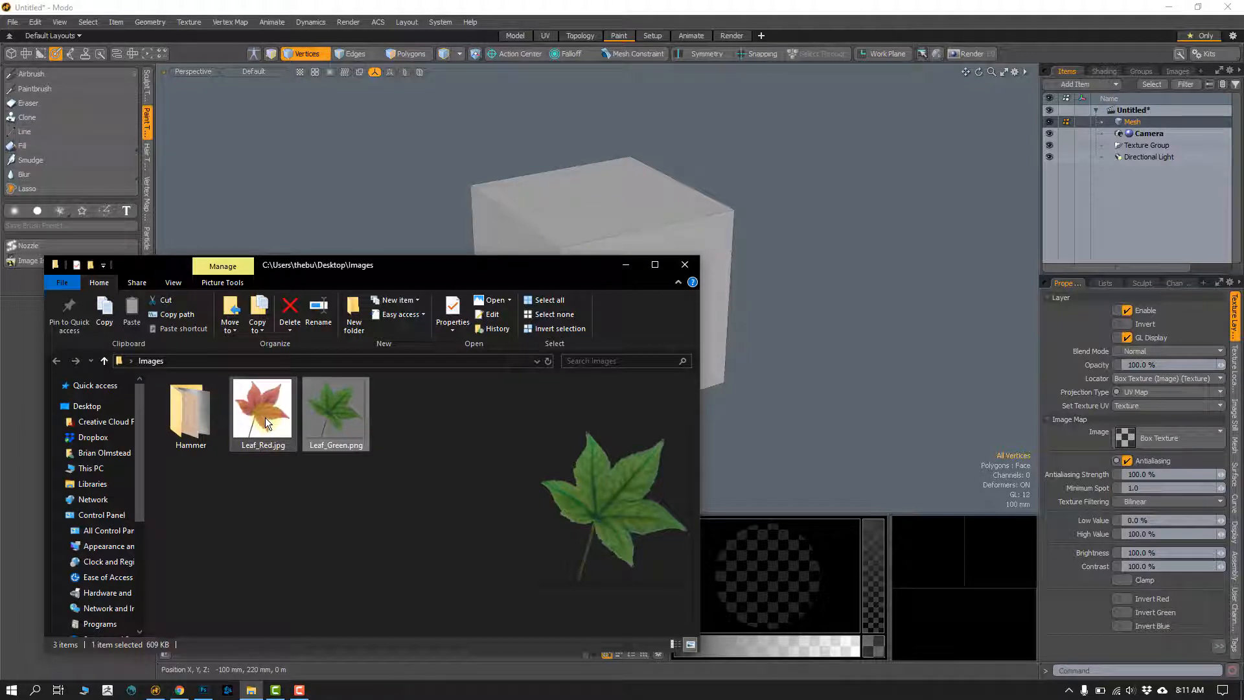
key(space)
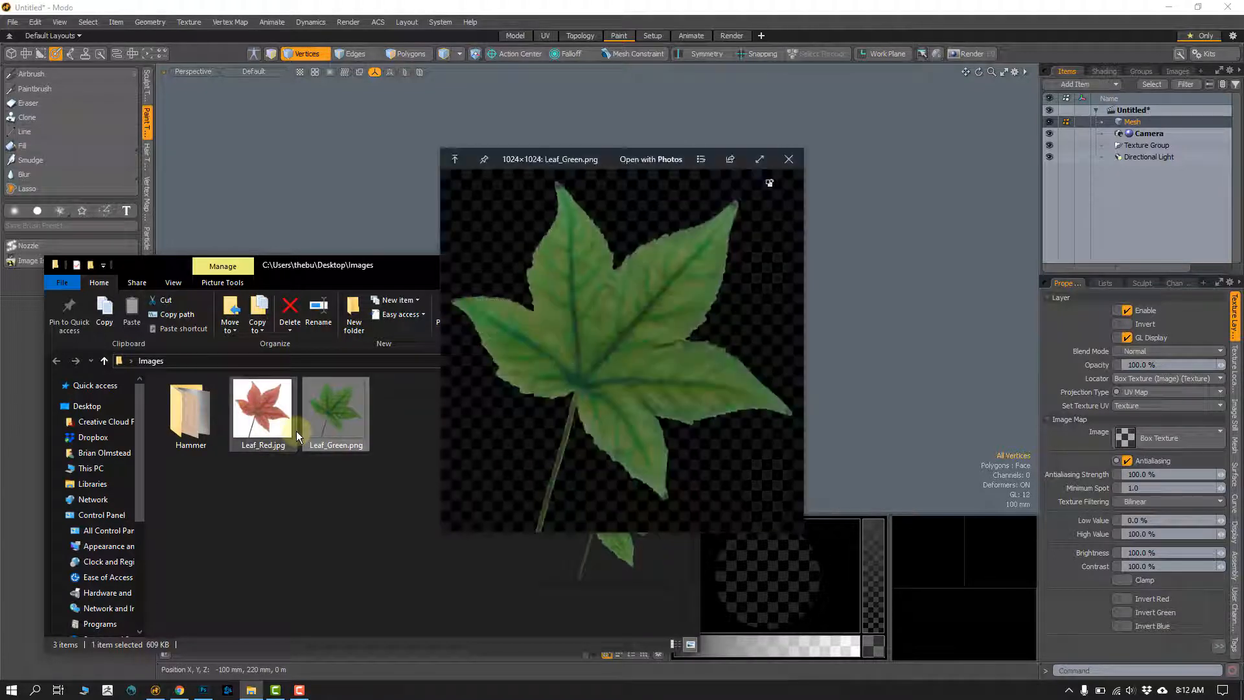
click(296, 430)
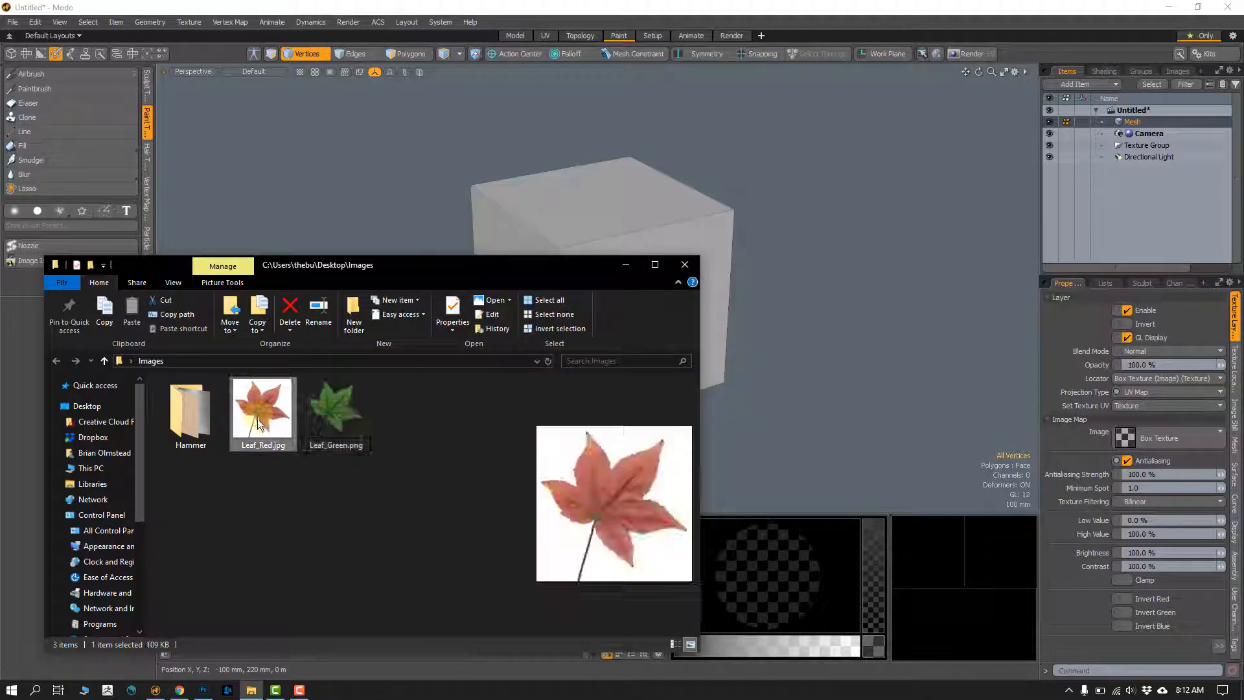
key(space)
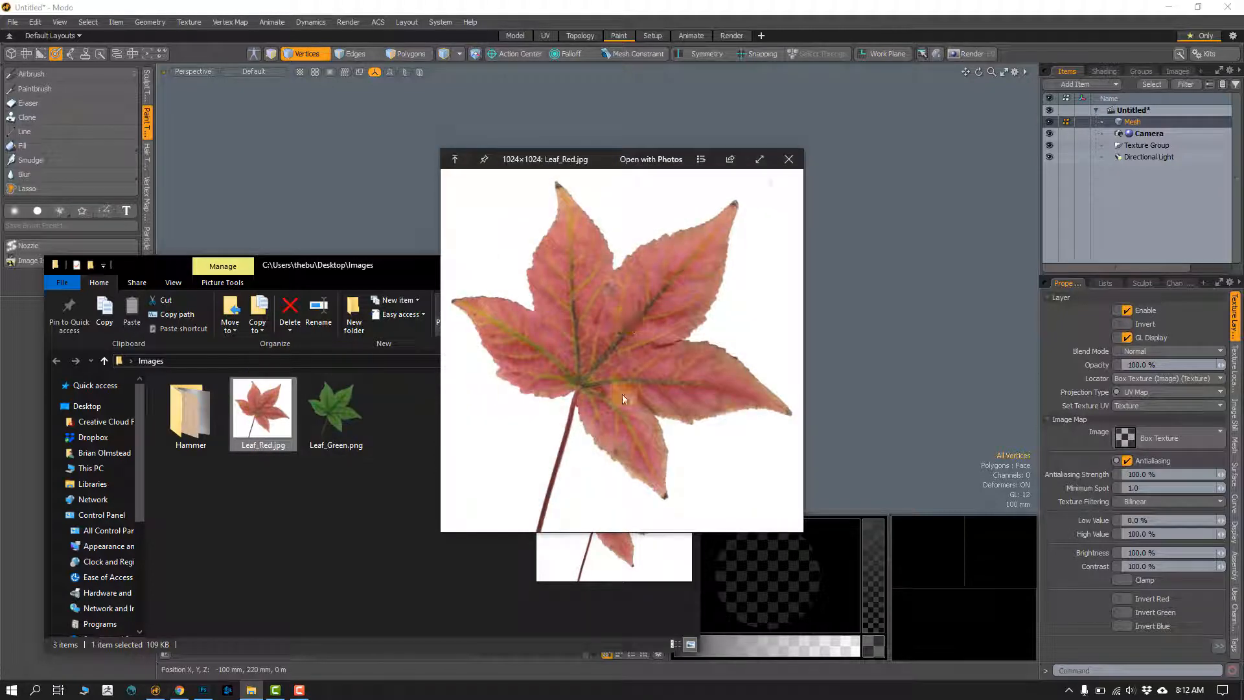
key(space)
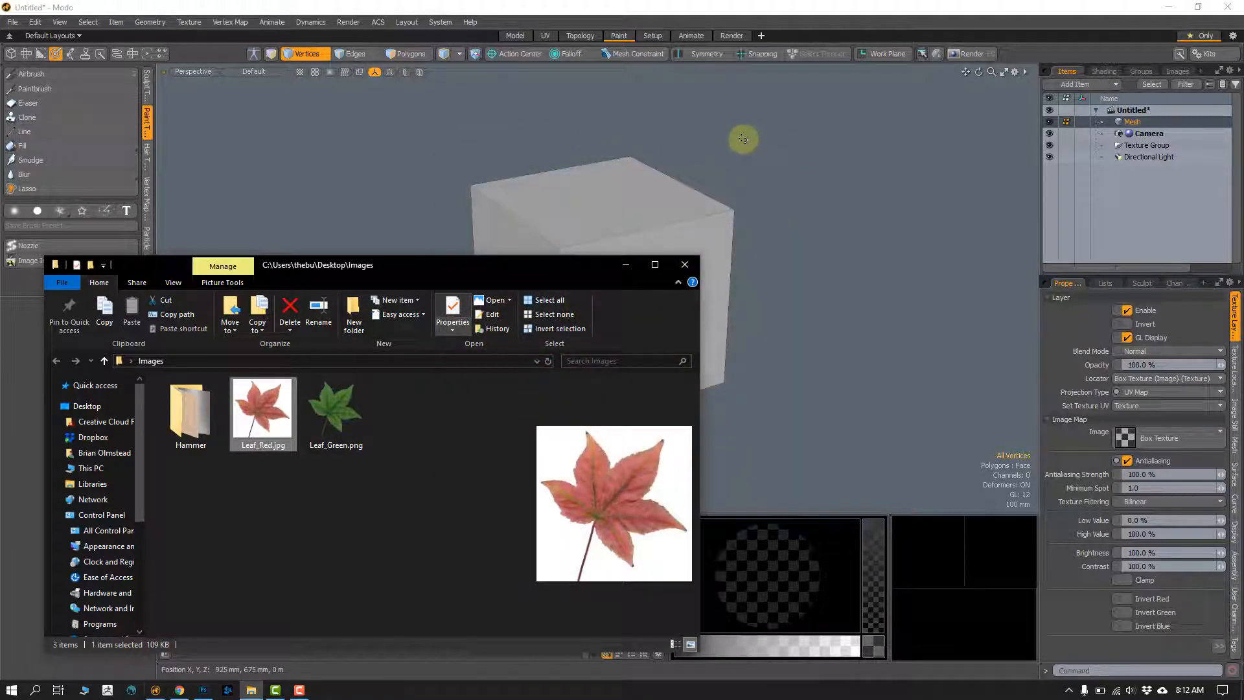
Step: Return to Modo's UV layout and examine how the cube's UV island sits in the 0 to 1 texture space
click(523, 35)
click(543, 36)
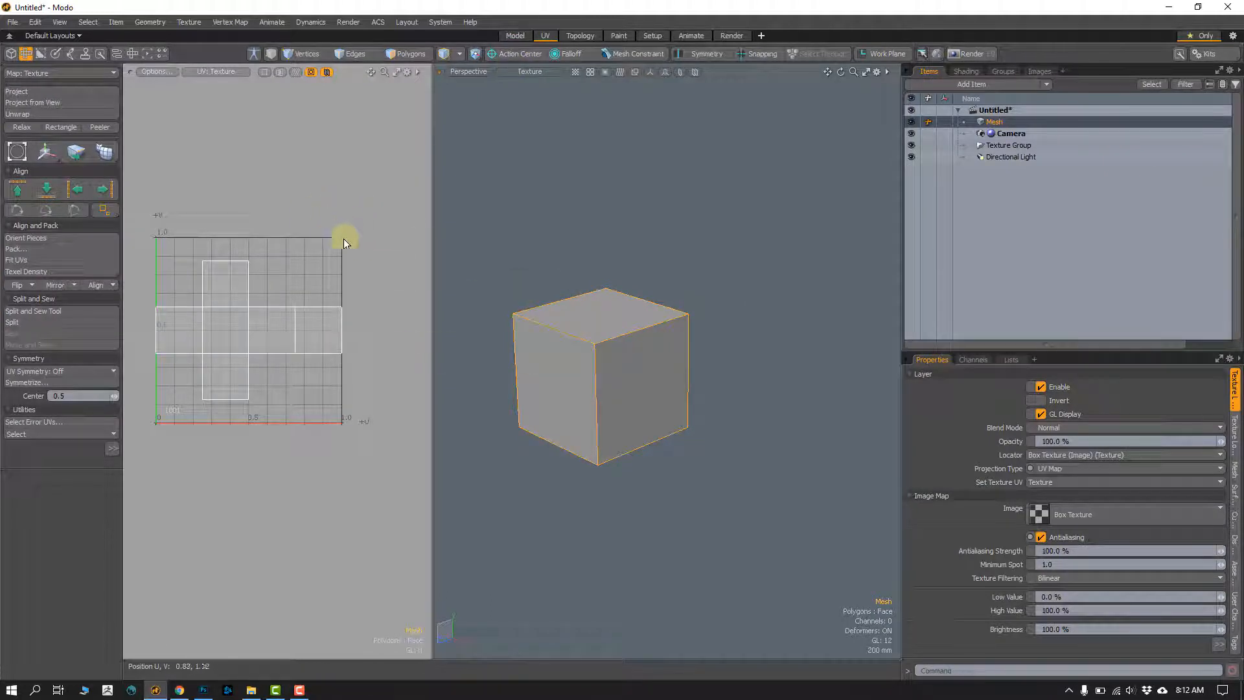
mouse_move(153, 382)
right_down()
mouse_move(150, 254)
mouse_move(325, 440)
mouse_move(123, 409)
right_up()
right_drag(215, 352, 214, 331)
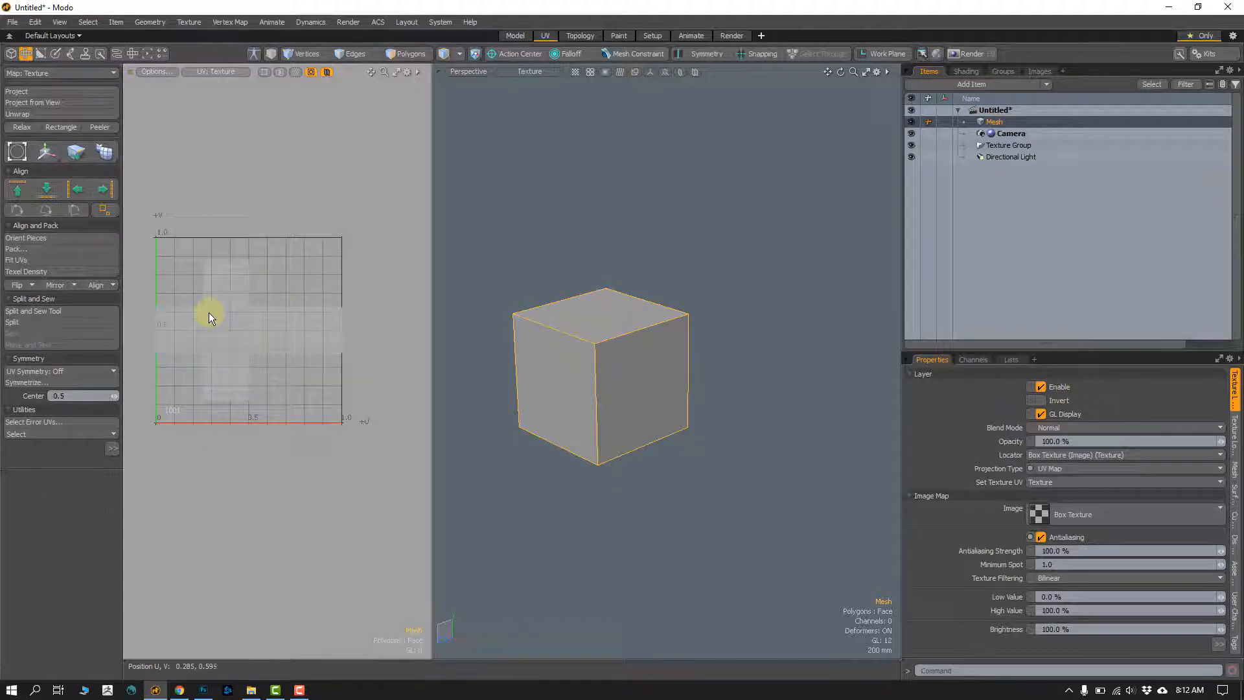
Step: Switch to the Paint layout and activate the Paintbrush with Image Ink
mouse_move(227, 303)
right_down()
mouse_move(286, 245)
mouse_move(378, 265)
mouse_move(192, 263)
mouse_move(279, 254)
right_up()
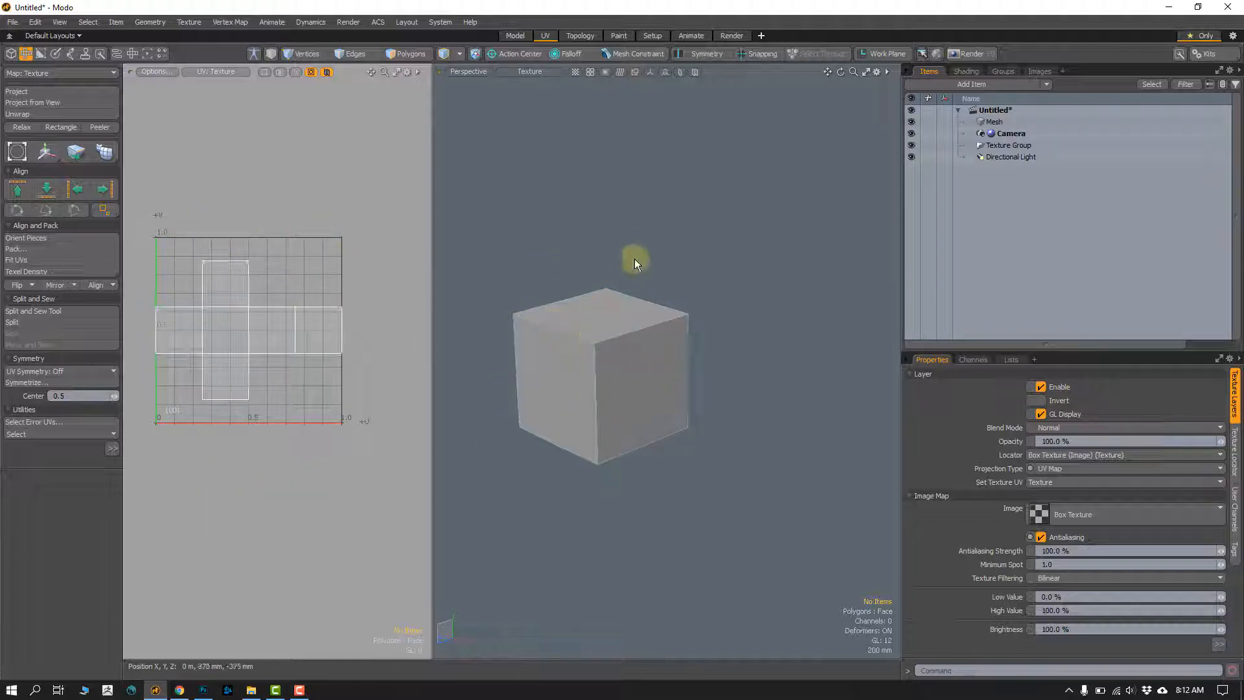
click(618, 37)
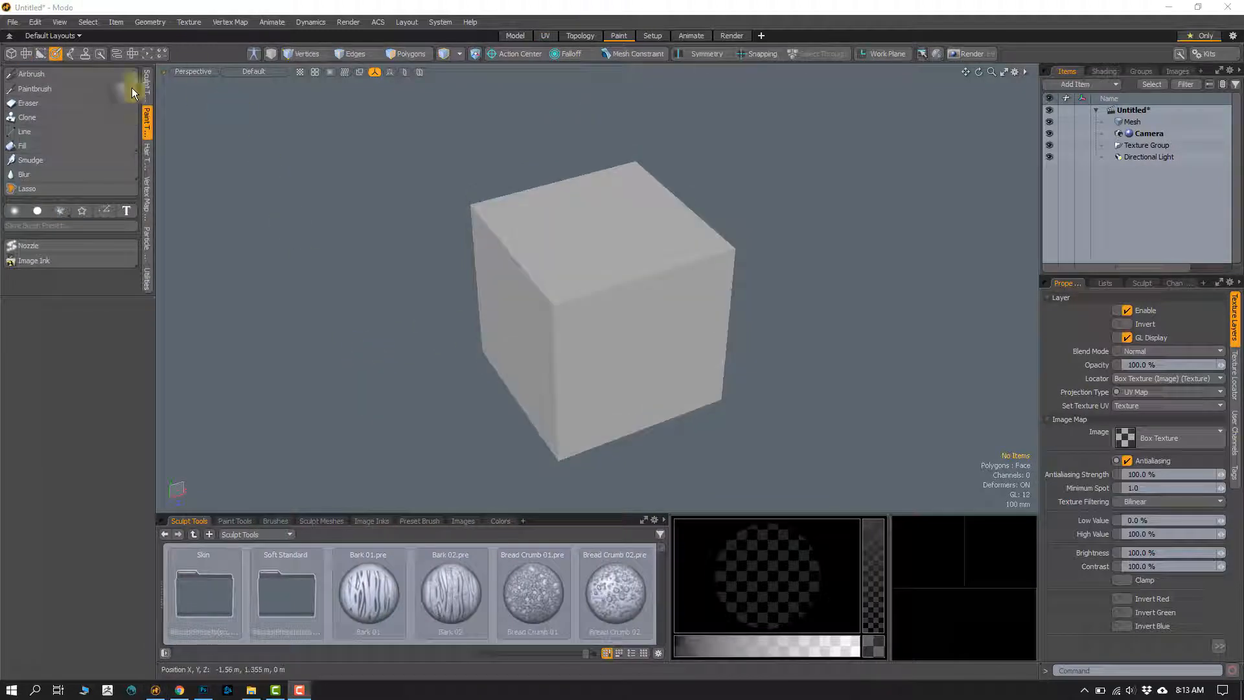
click(71, 88)
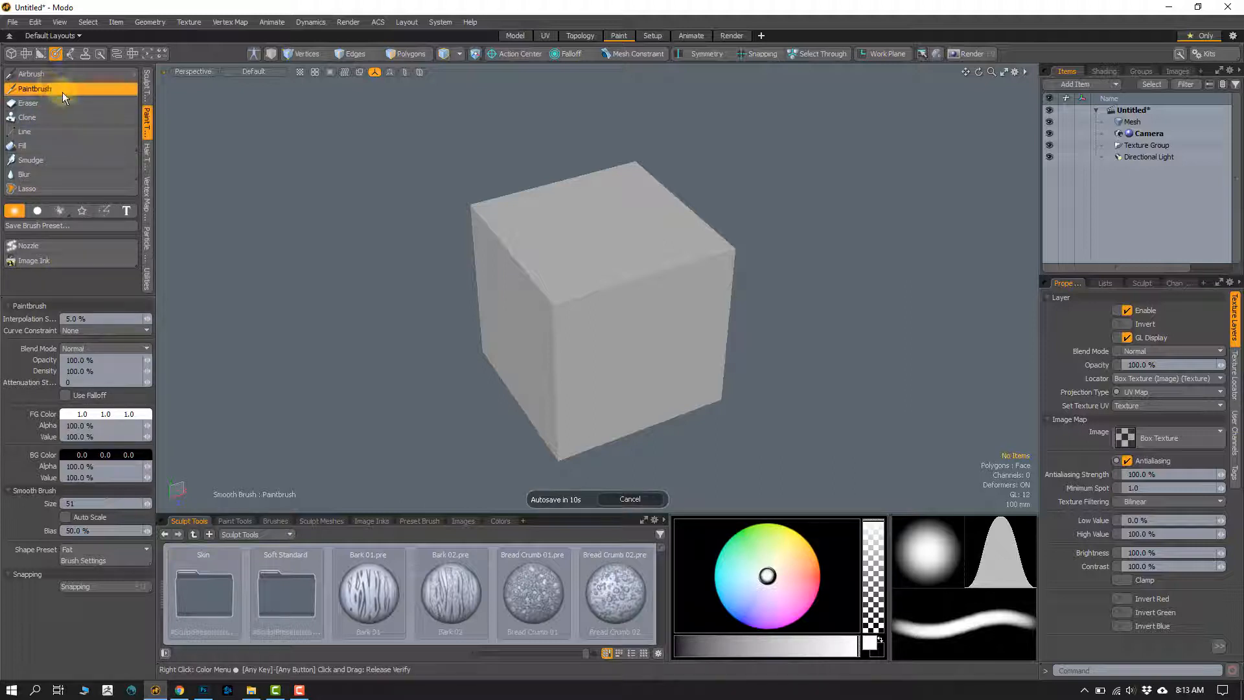
click(52, 263)
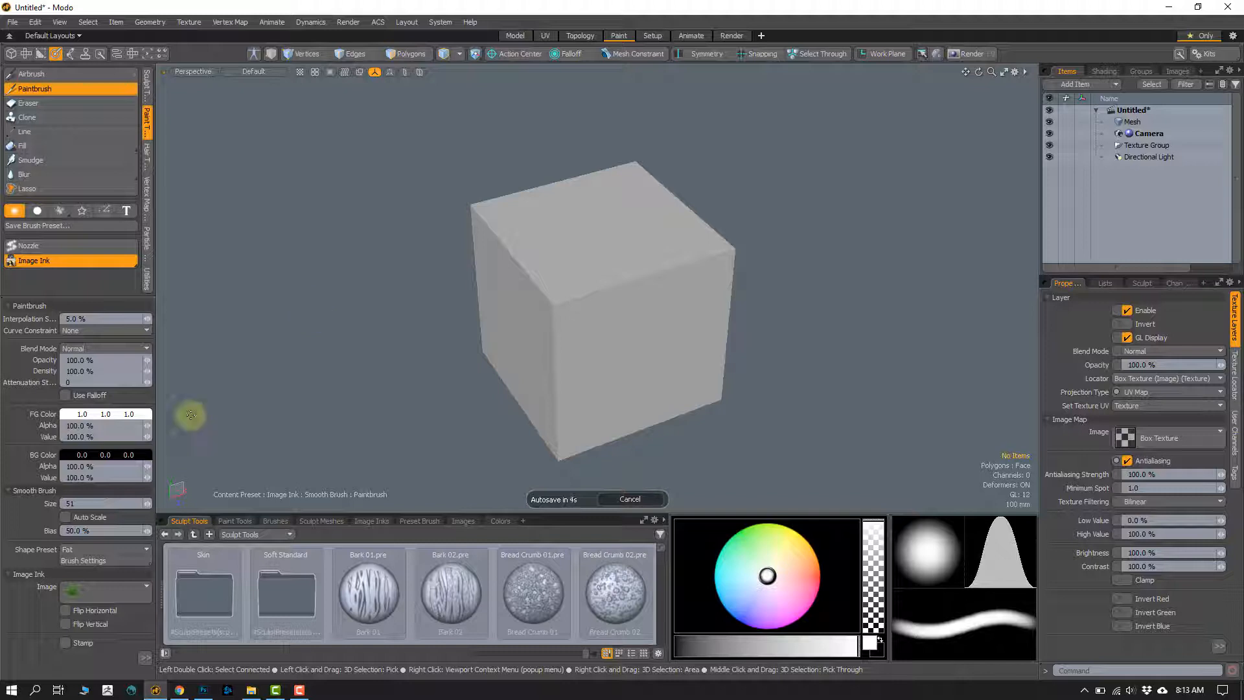
Step: Look over the additional Image Ink settings and adjust the height of the tool properties area
click(137, 593)
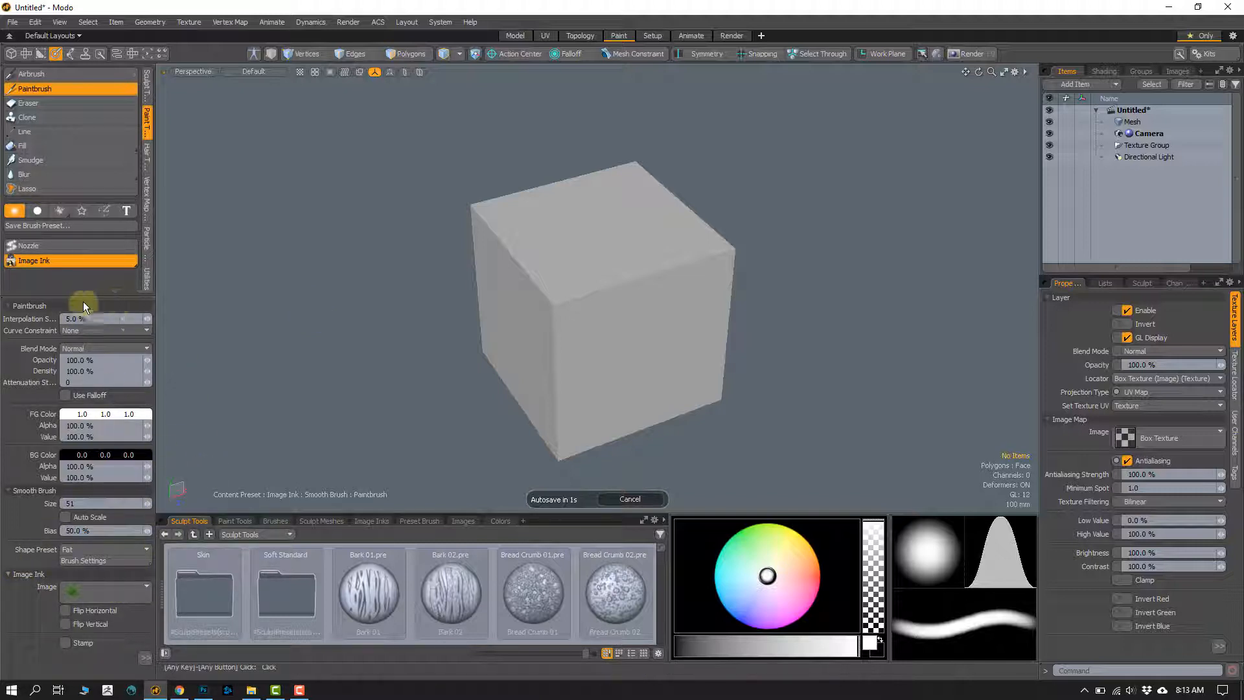
mouse_move(69, 299)
mouse_down()
mouse_move(72, 570)
mouse_move(103, 641)
mouse_move(140, 667)
mouse_up()
click(145, 665)
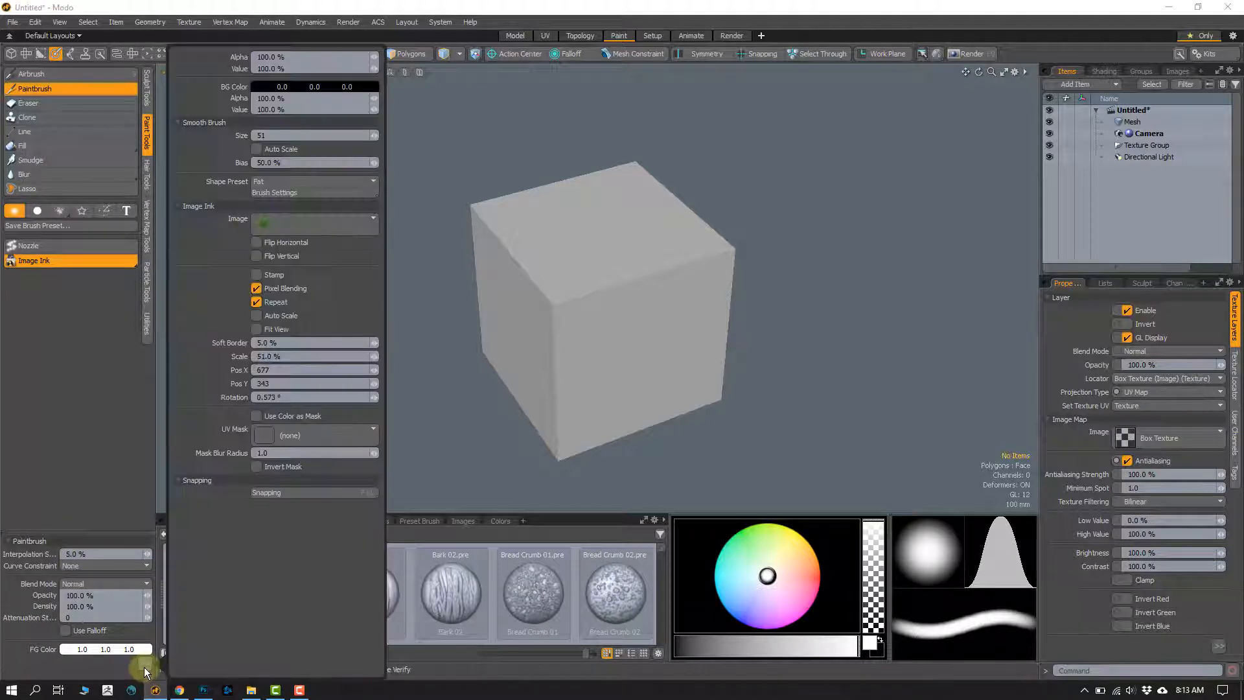
mouse_move(65, 533)
mouse_down()
mouse_move(89, 405)
mouse_move(86, 317)
mouse_up()
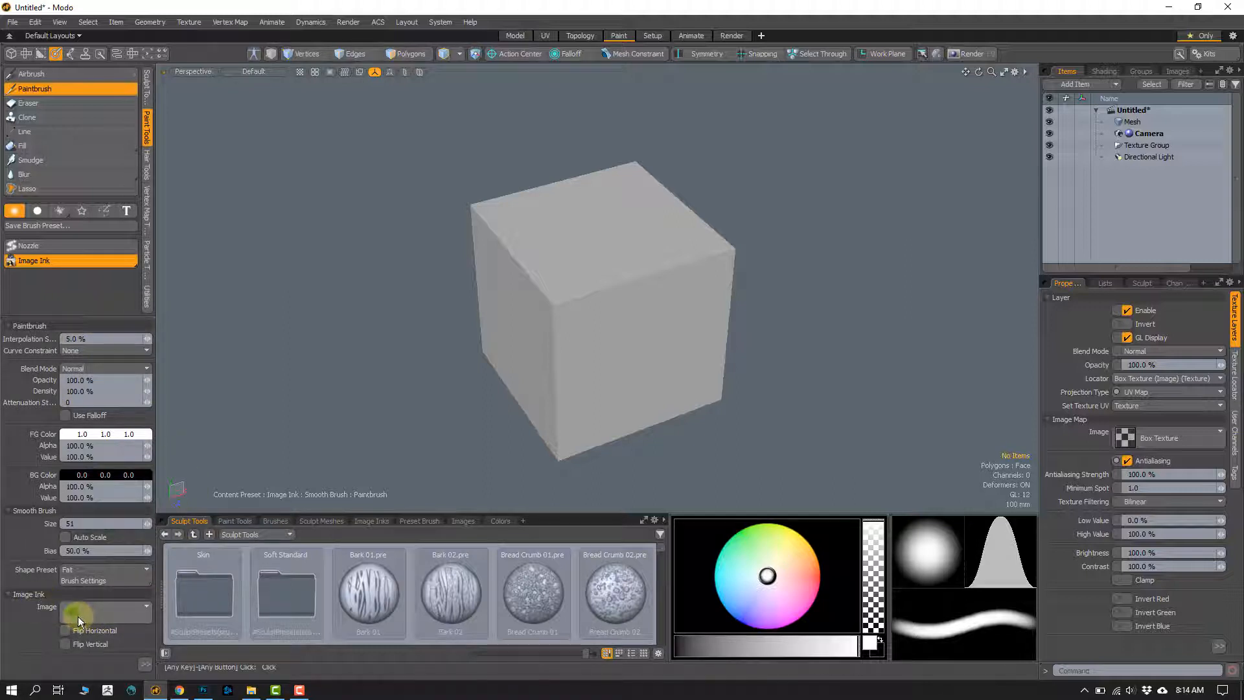
Step: Review the image browser's folder paths, including the option to add a path, and choose Leaf Red.jpg as the Image Ink image
click(80, 617)
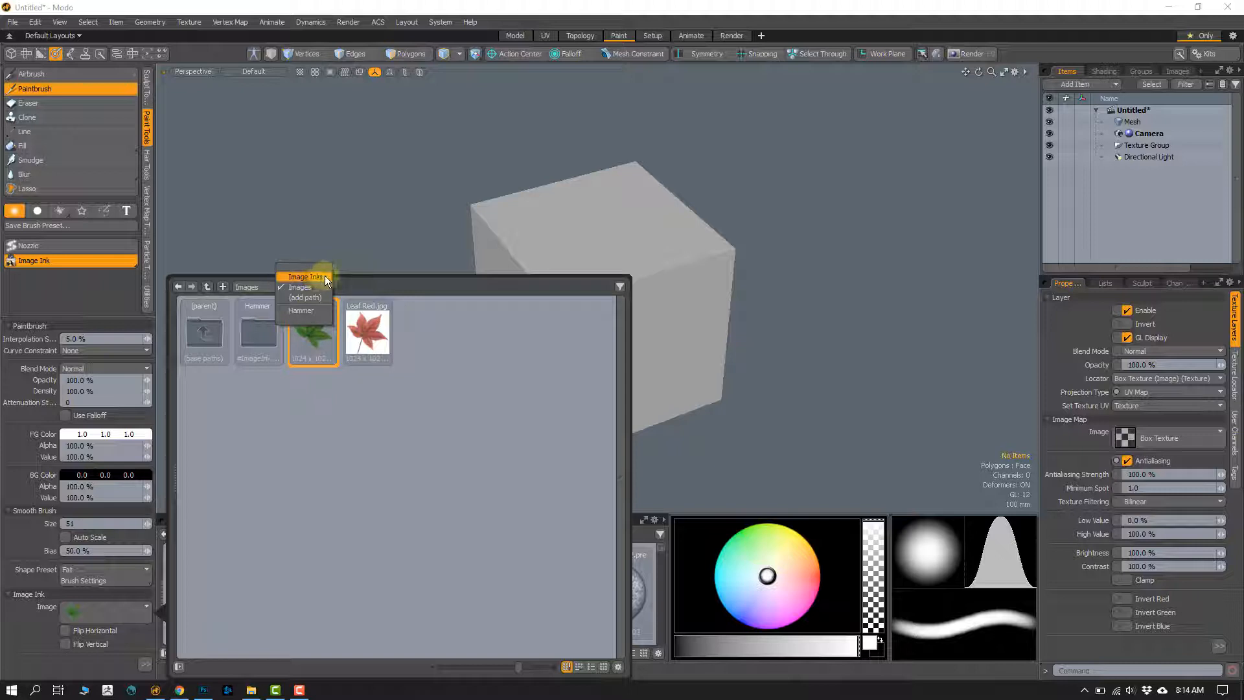
click(324, 277)
click(304, 297)
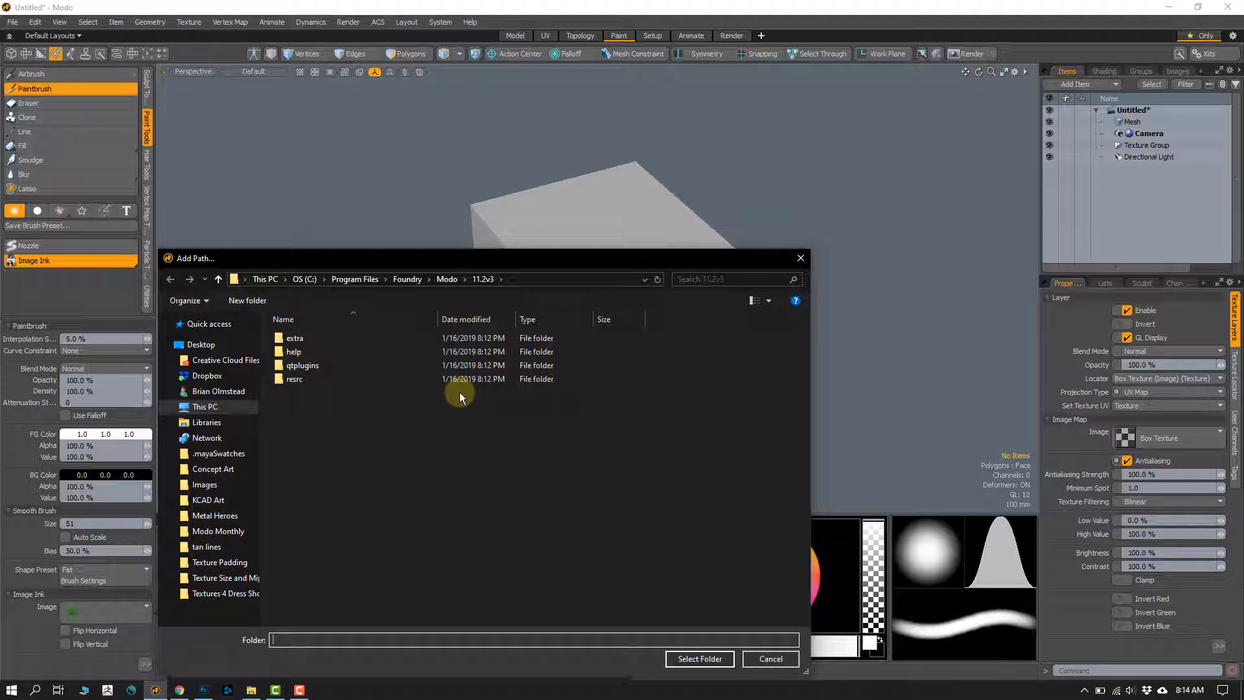
click(770, 658)
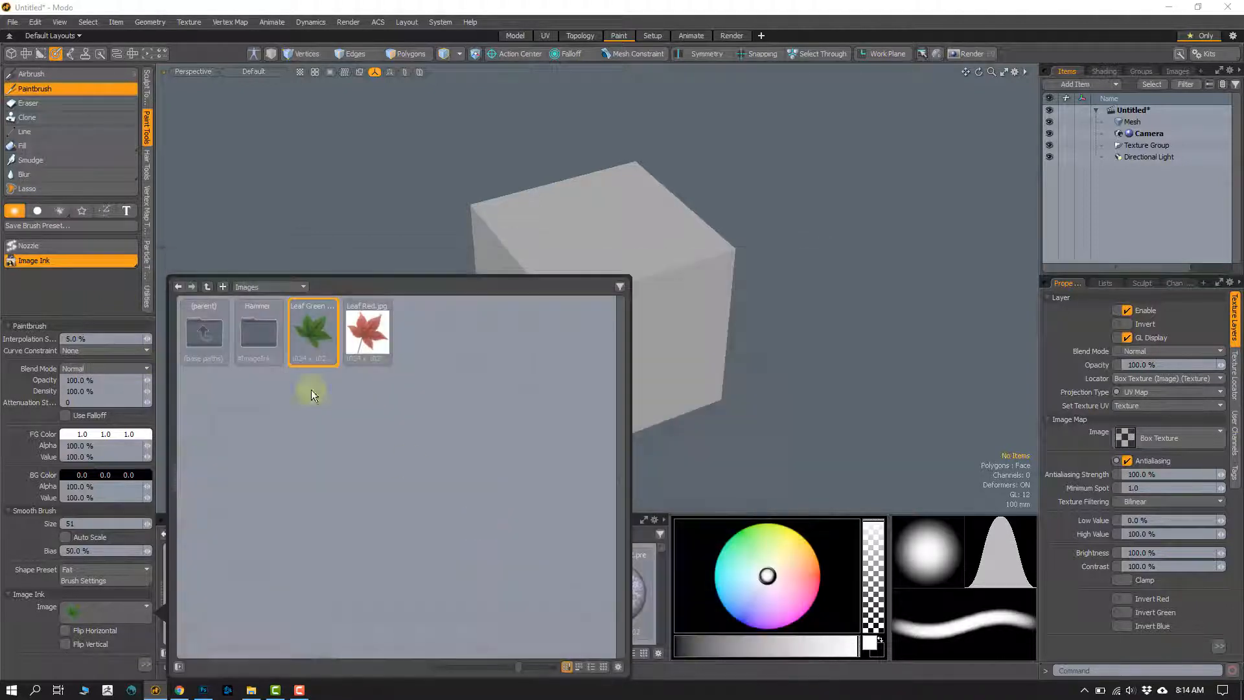
click(300, 287)
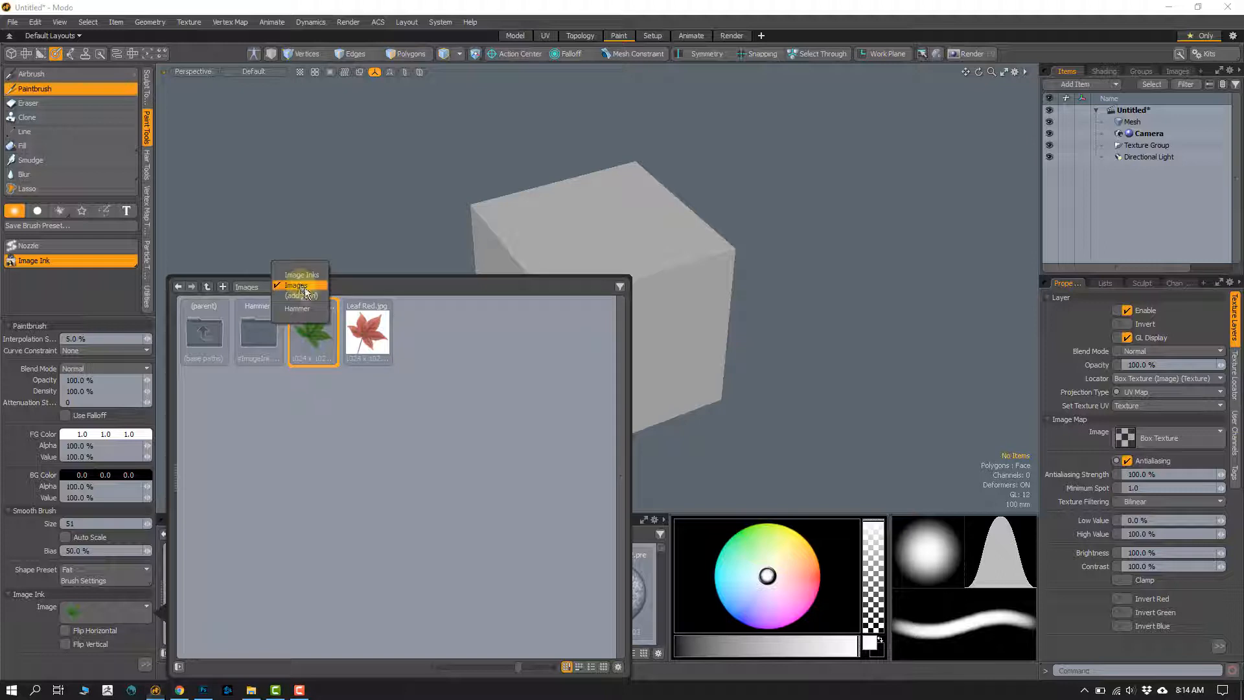
click(329, 438)
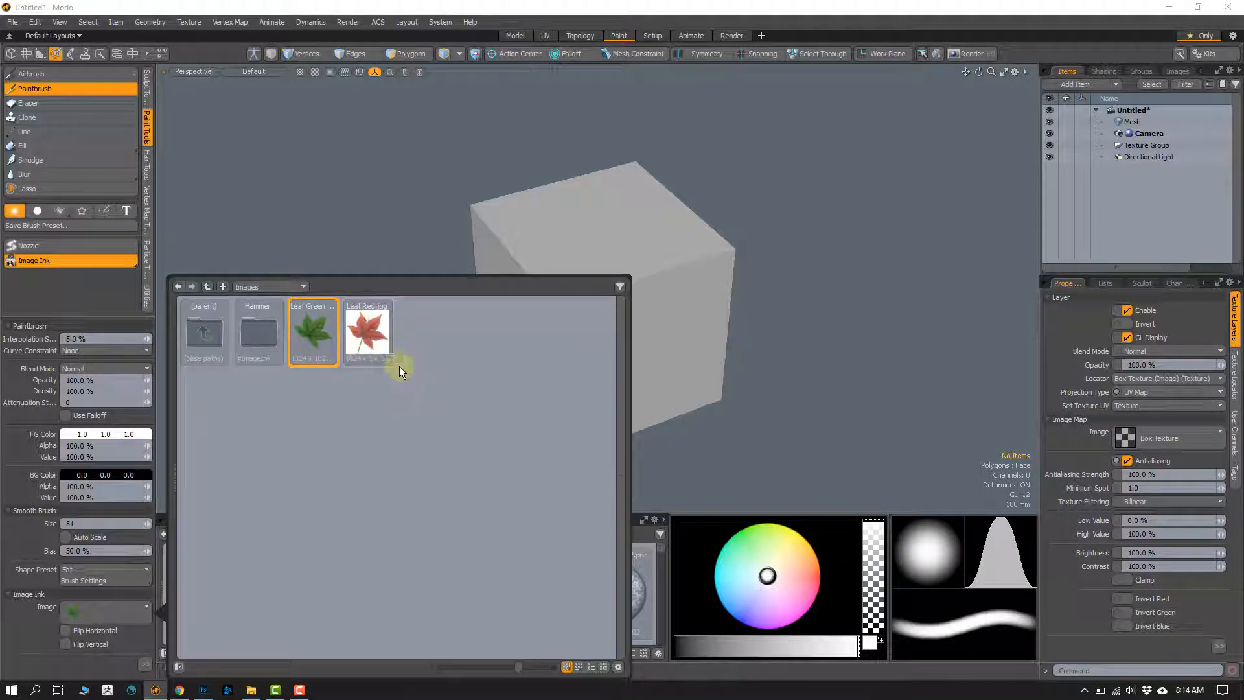
click(360, 343)
double_click(361, 335)
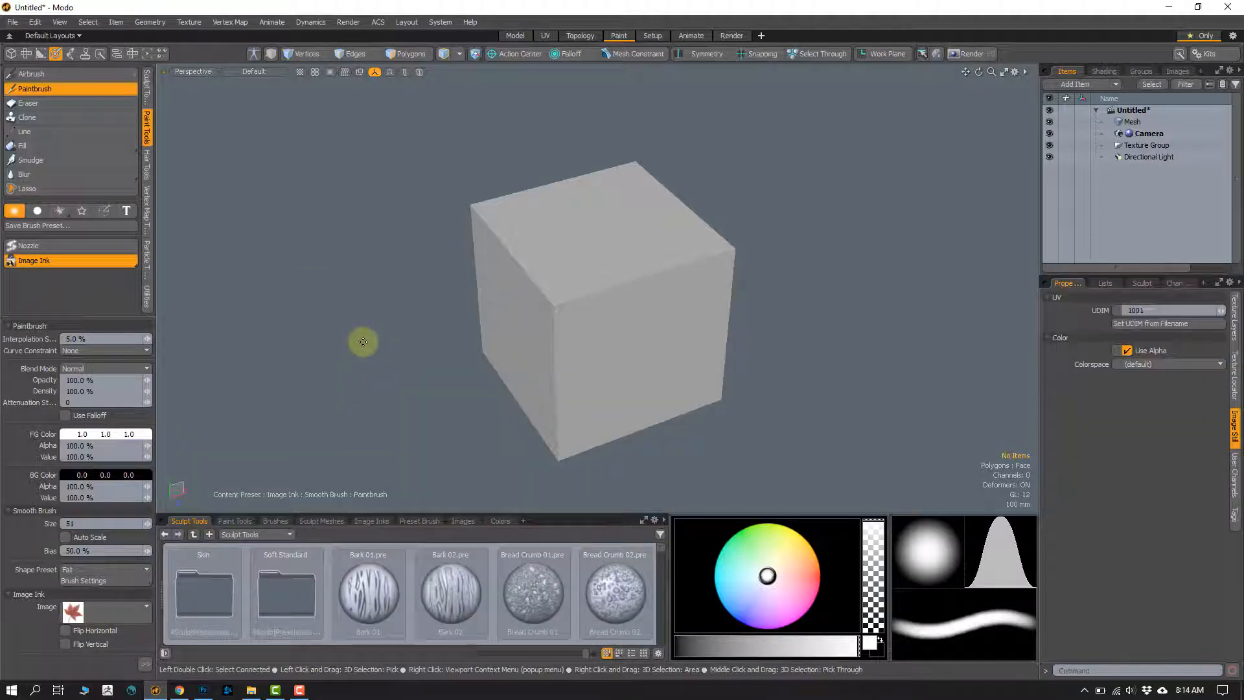
Step: Switch to File Explorer, view Leaf_Red.jpg at full size to check its background, and return to Modo
click(251, 689)
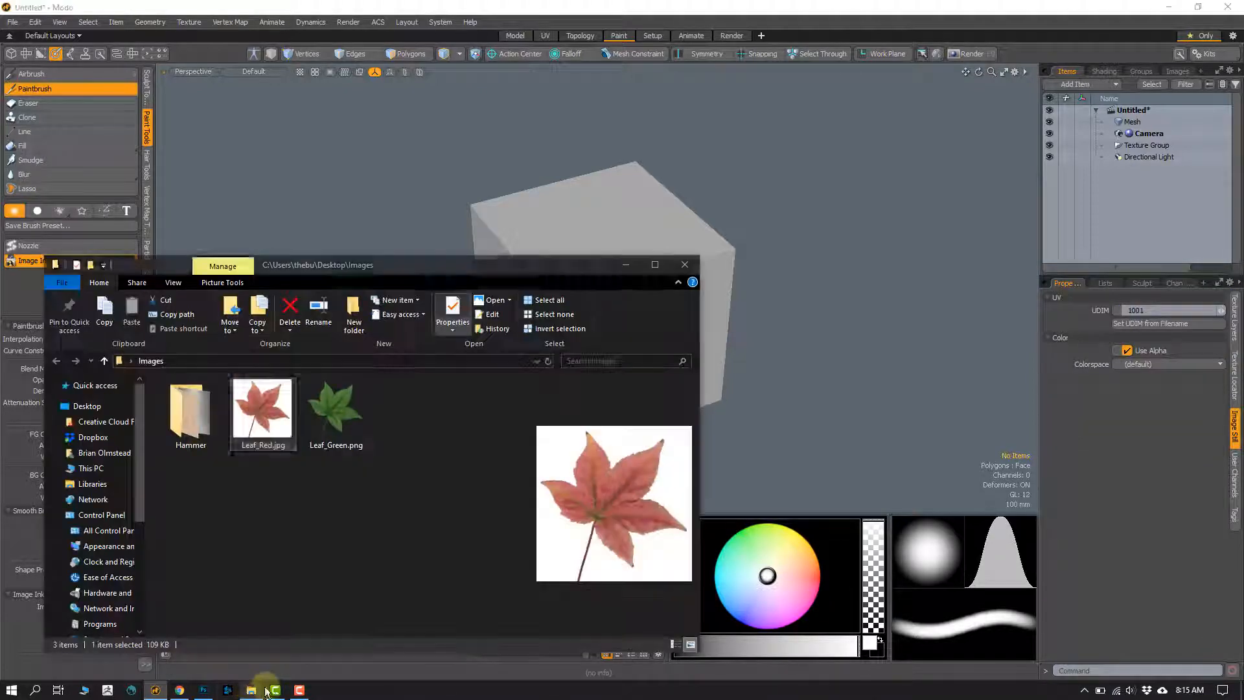
double_click(263, 413)
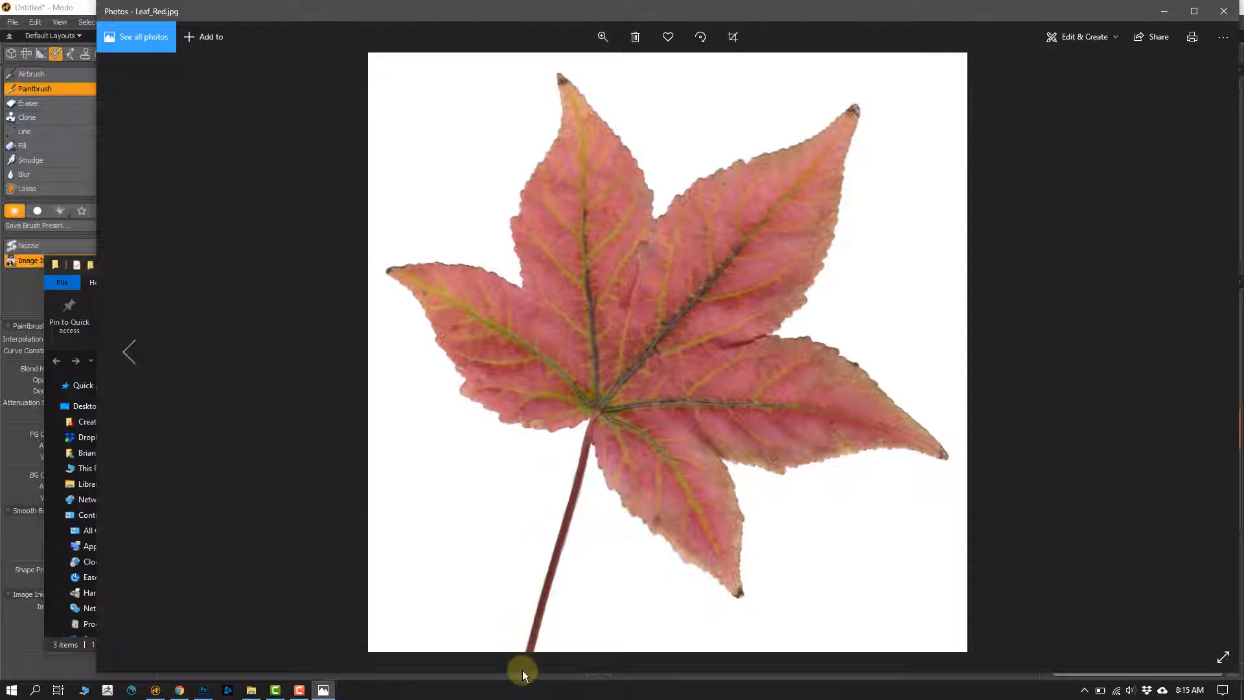
click(1223, 11)
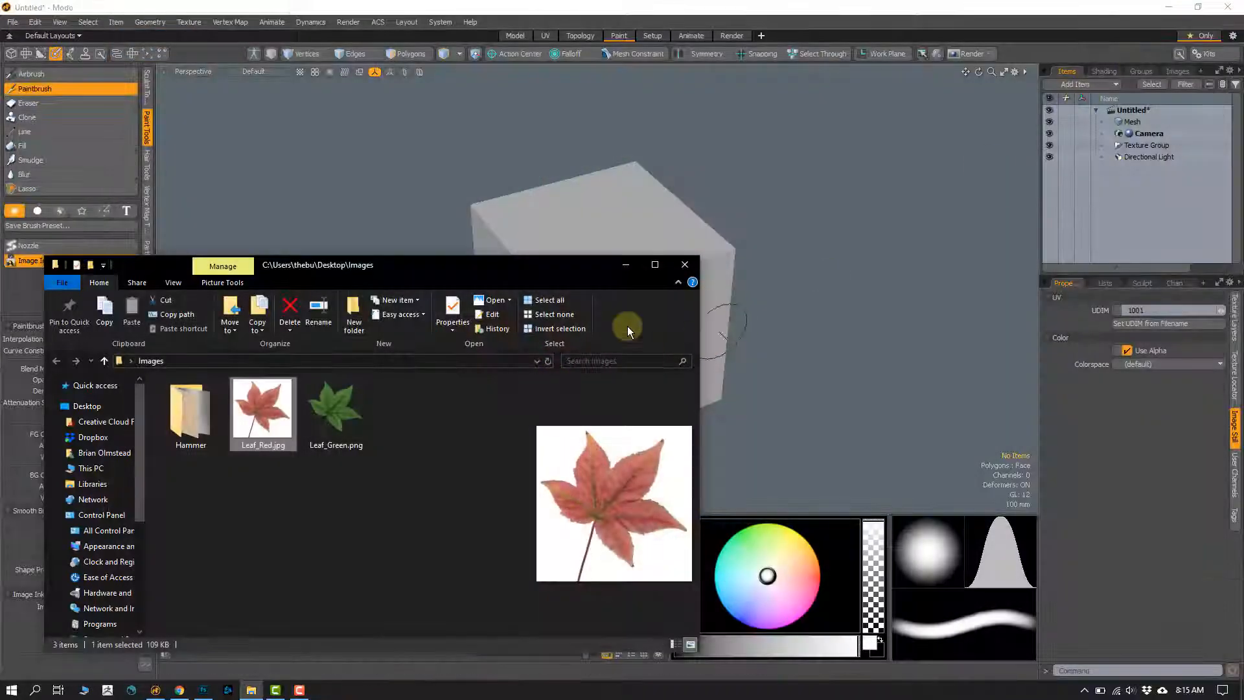
click(625, 266)
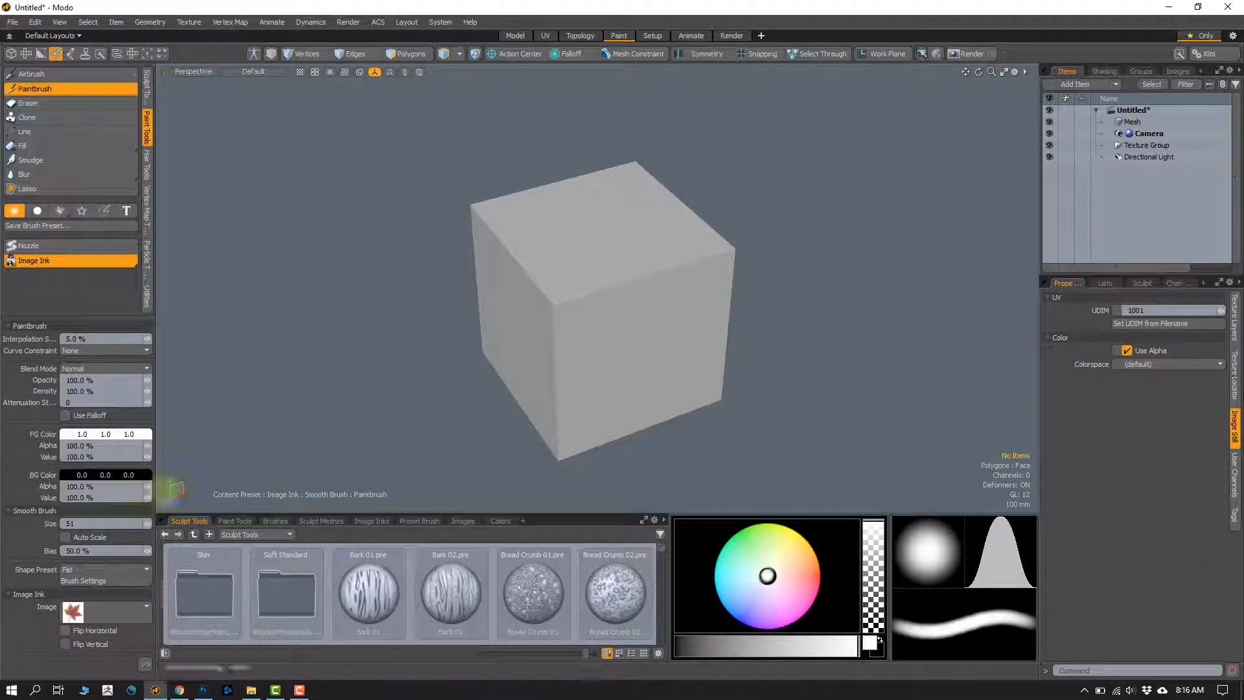
Step: Choose Leaf Red.jpg again as the Image Ink image and display its ink overlay in the viewport
click(122, 616)
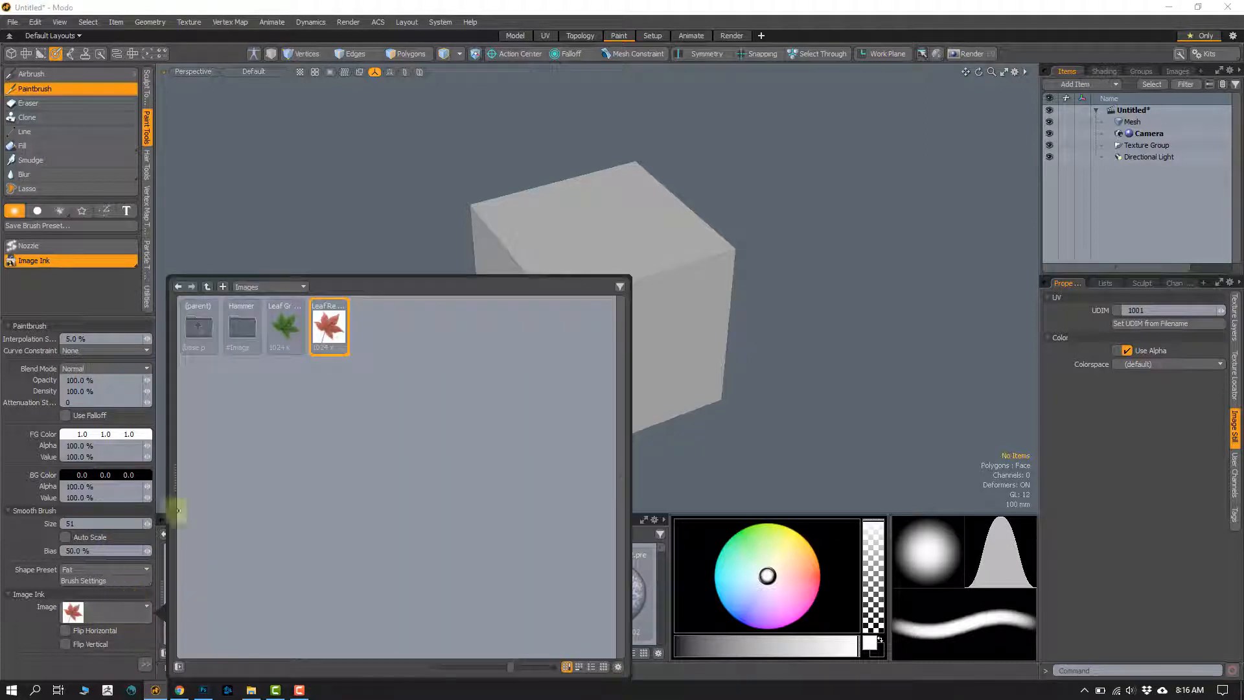
double_click(329, 337)
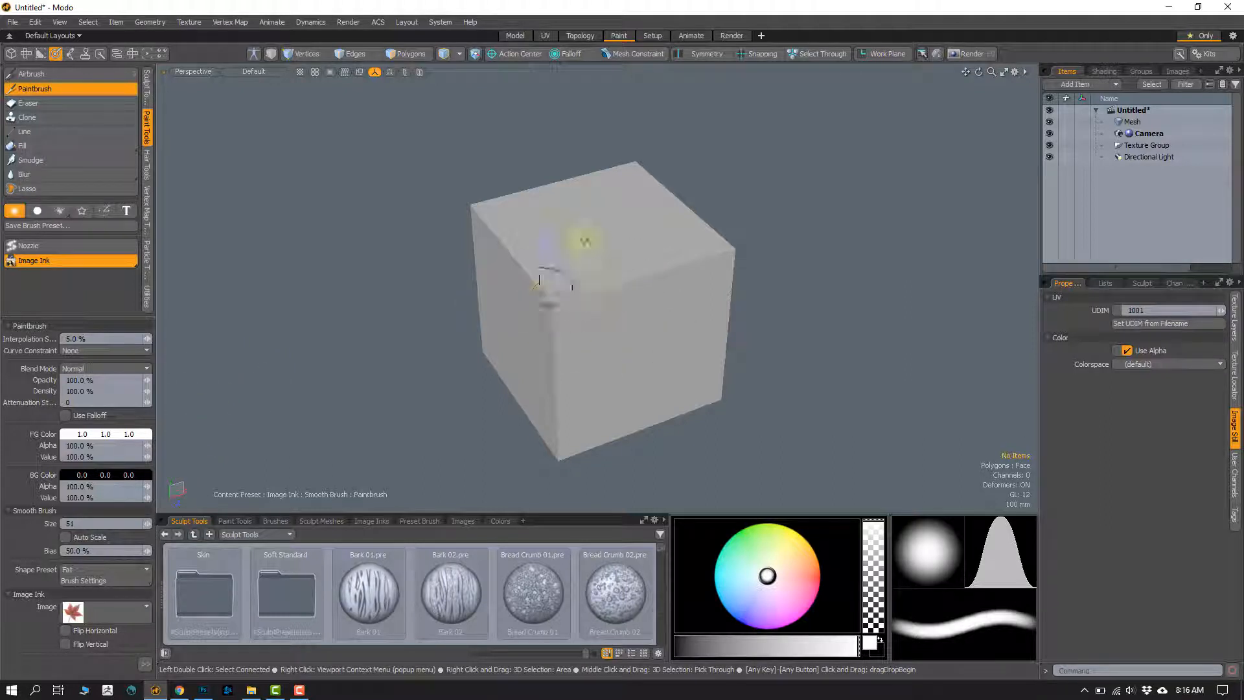
click(173, 465)
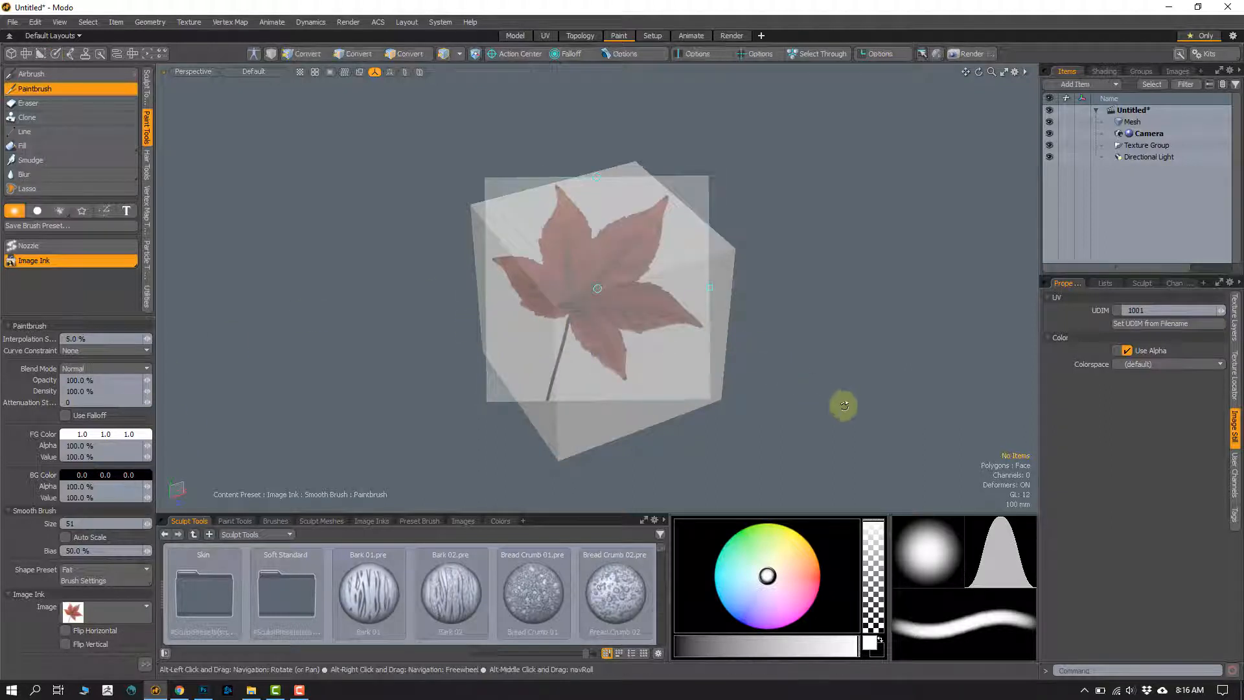
Step: Reposition the red leaf ink overlay by its center to about X 579, Y 392, in the empty area beside the cube
alt+drag(864, 339, 1018, 346)
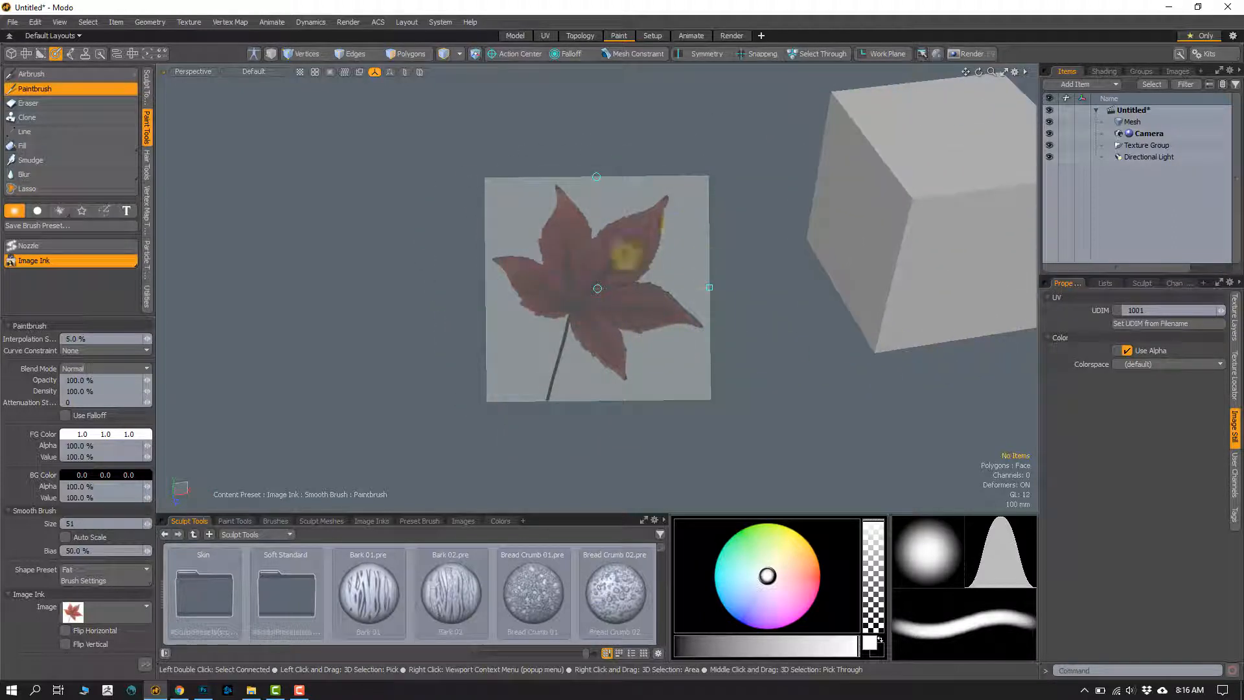
alt+drag(851, 397, 1052, 343)
alt+shift+drag(770, 384, 872, 377)
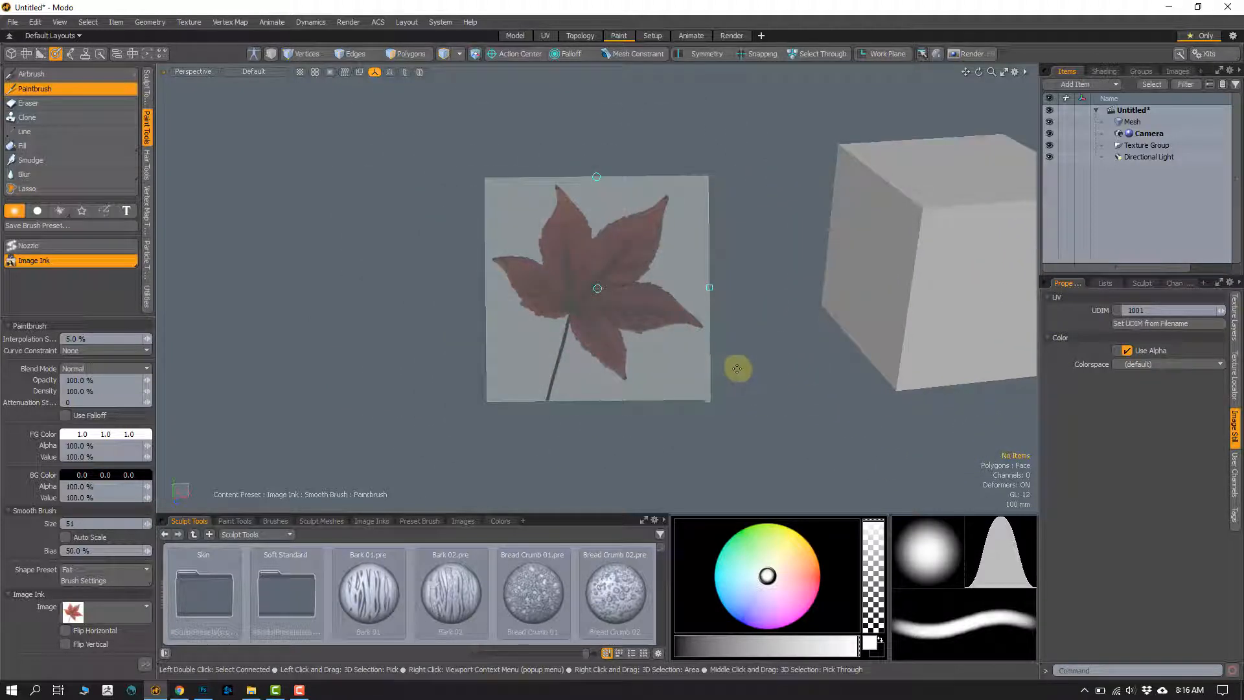
alt+drag(787, 433, 846, 442)
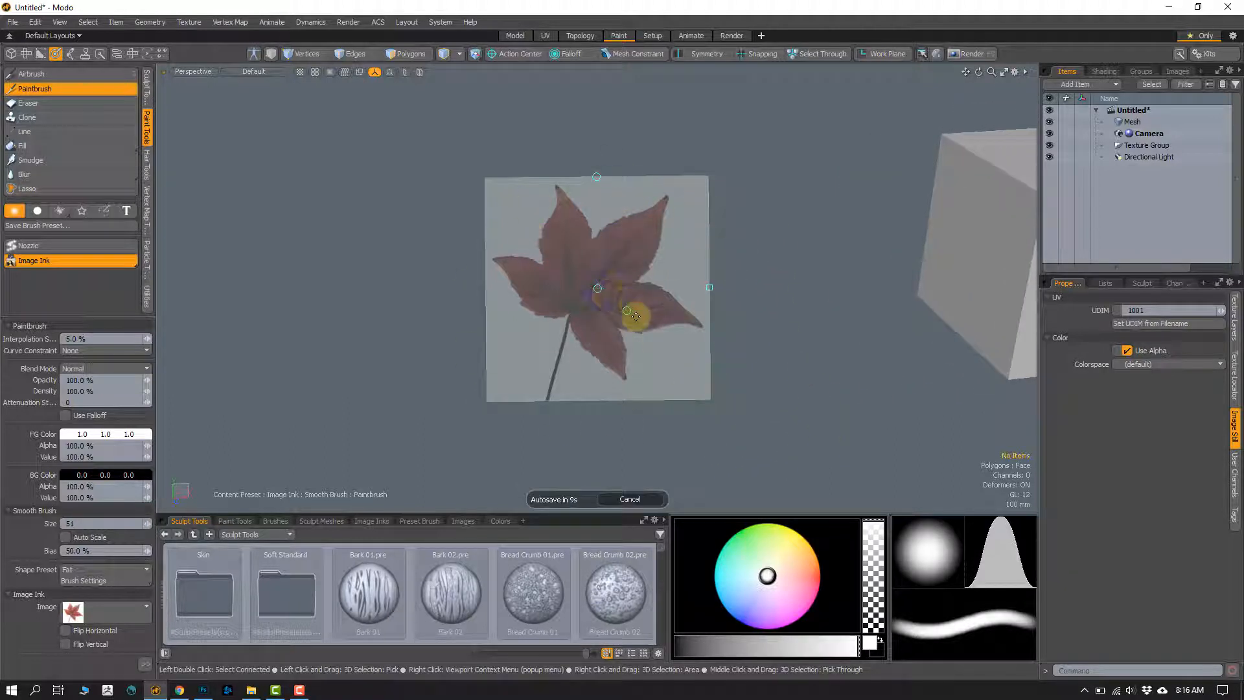
click(599, 290)
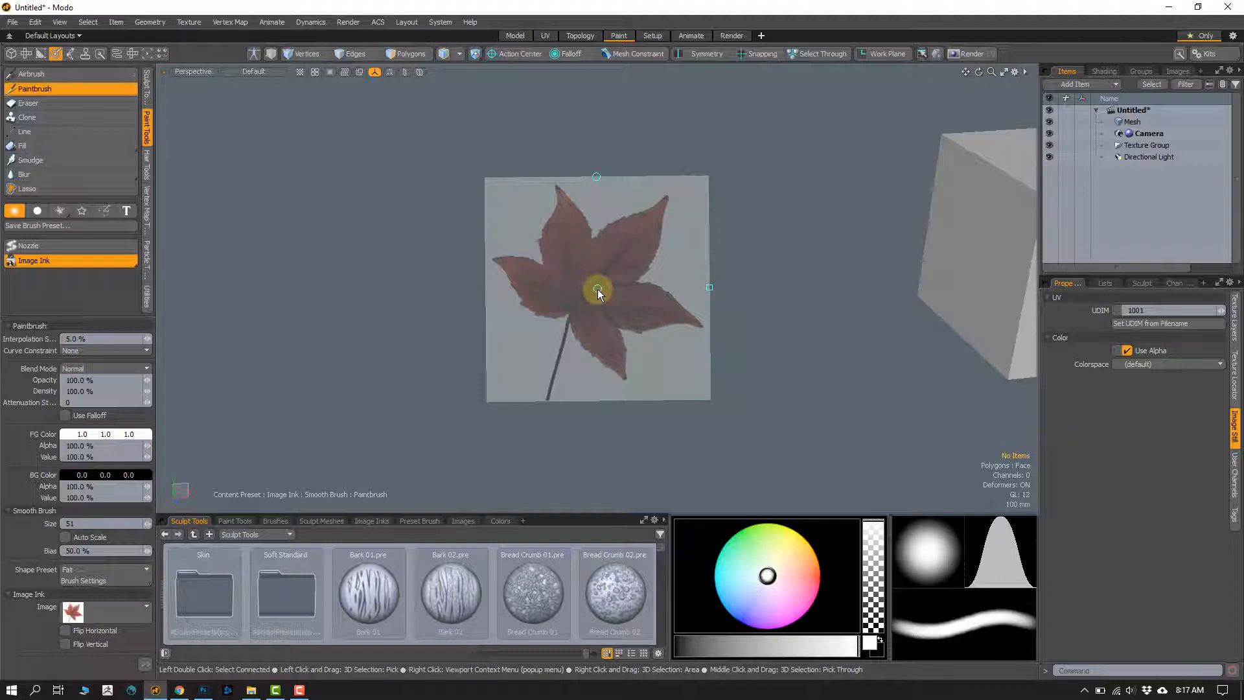
mouse_move(598, 289)
mouse_down()
mouse_move(548, 259)
mouse_move(369, 260)
mouse_move(499, 363)
mouse_move(775, 239)
mouse_move(410, 328)
mouse_move(676, 244)
mouse_move(544, 305)
mouse_move(566, 277)
mouse_up()
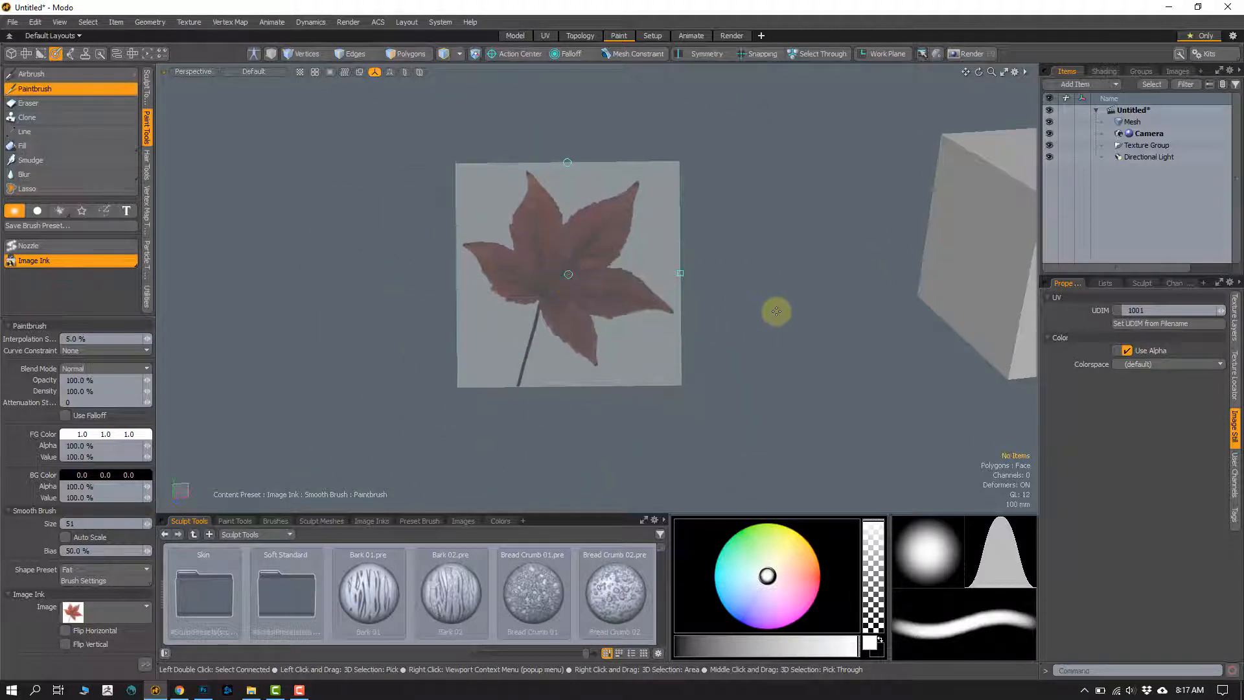
mouse_move(777, 311)
alt+mouse_down()
mouse_move(613, 286)
mouse_move(733, 289)
alt+mouse_up()
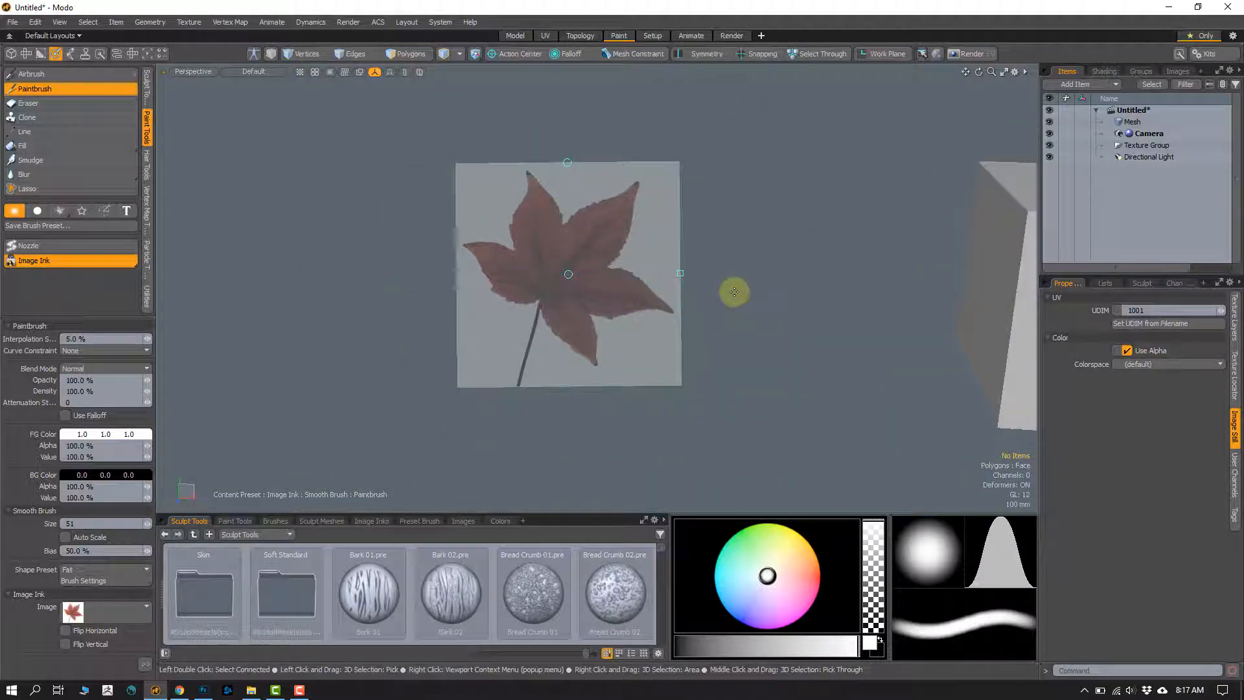
mouse_move(567, 275)
mouse_down()
mouse_move(536, 322)
mouse_move(602, 261)
mouse_move(491, 317)
mouse_up()
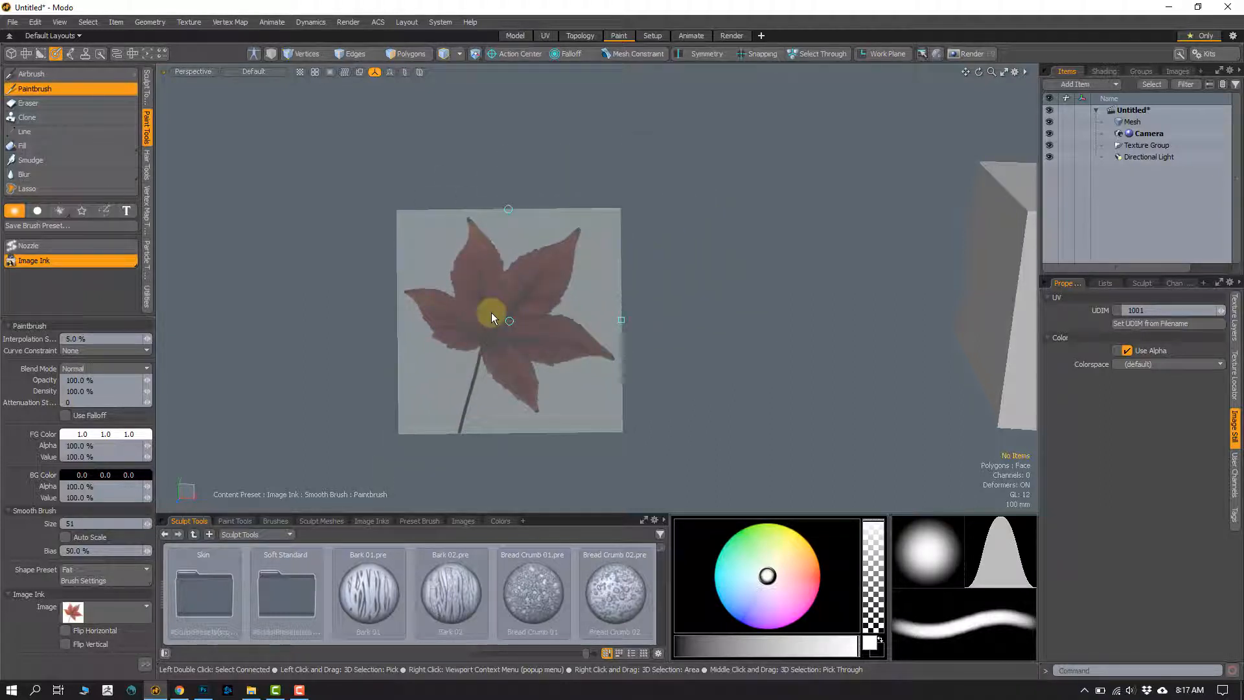
mouse_move(508, 322)
mouse_down()
mouse_move(533, 313)
mouse_move(526, 330)
mouse_up()
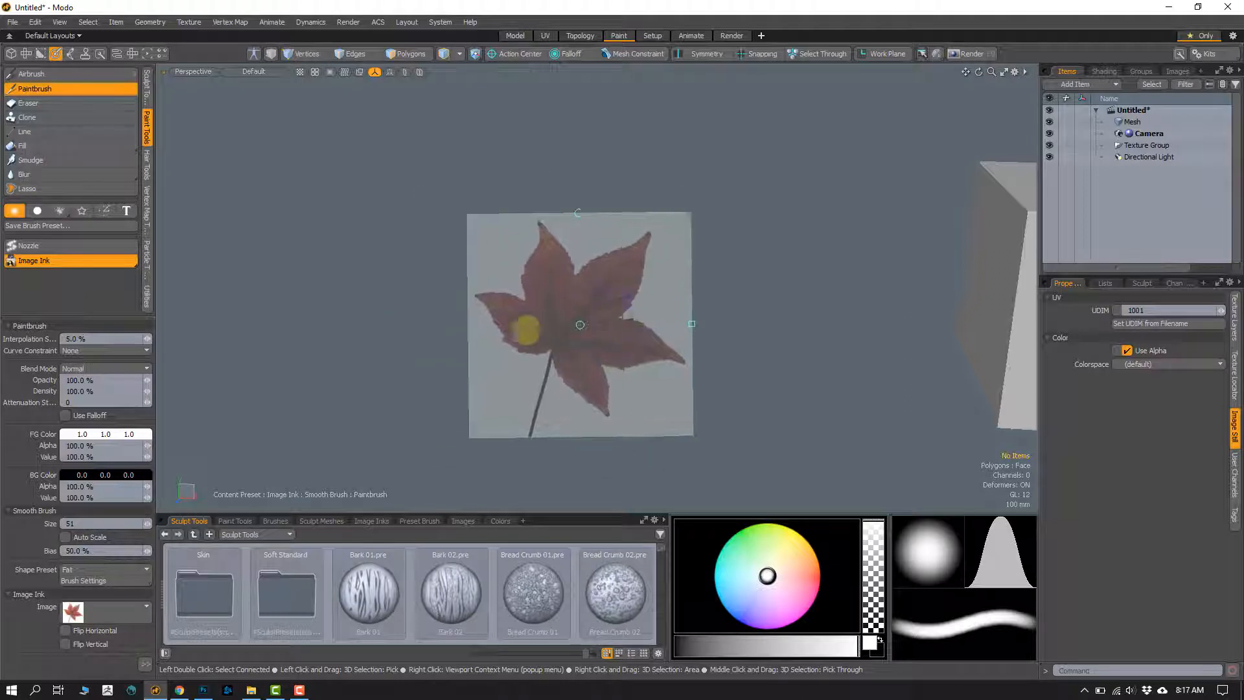
alt+shift+drag(870, 378, 791, 333)
alt+shift+drag(745, 375, 826, 406)
ctrl+alt+drag(826, 407, 749, 408)
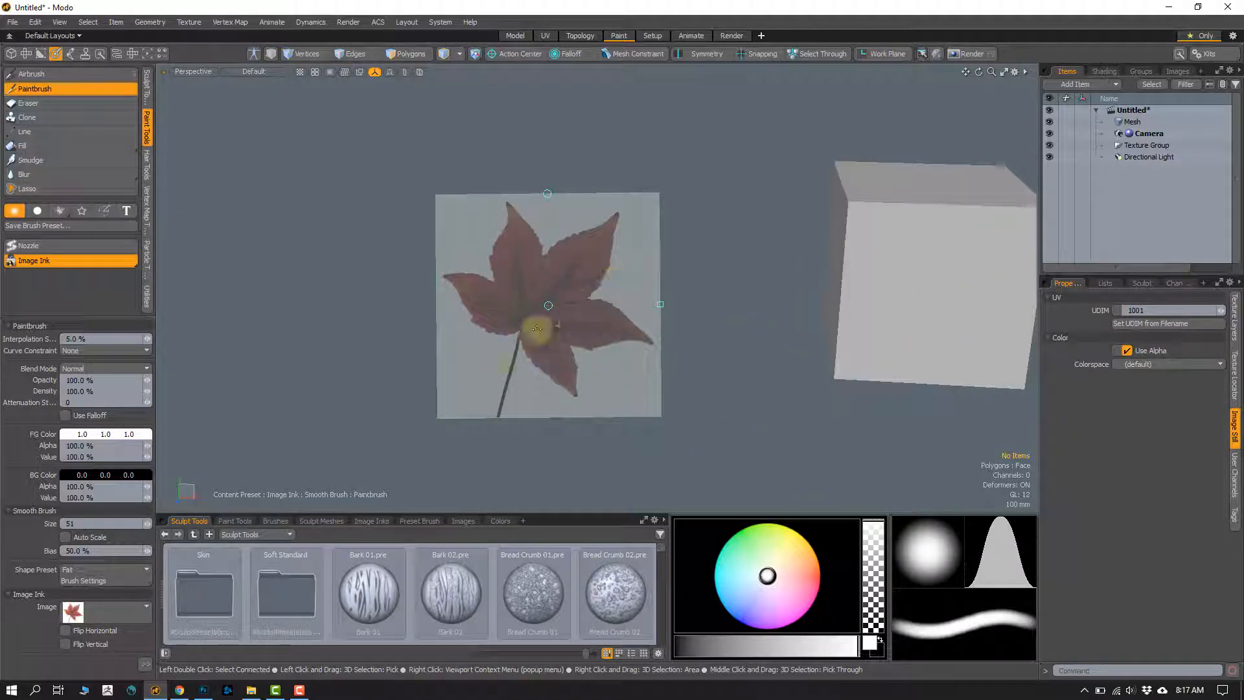
mouse_move(548, 306)
mouse_down()
mouse_move(522, 297)
mouse_move(561, 295)
mouse_move(528, 300)
mouse_move(554, 274)
mouse_up()
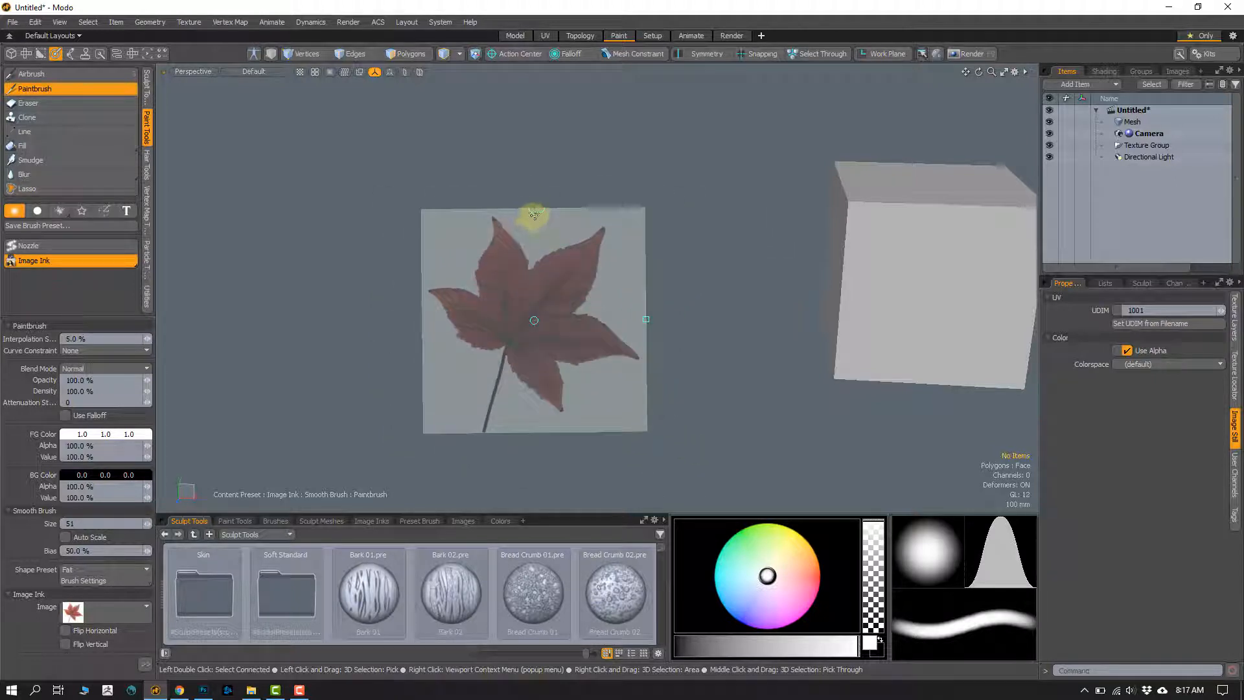
Step: Scale the leaf ink overlay to about 52% and rotate it to about 211°
mouse_move(532, 208)
mouse_down()
mouse_move(489, 203)
mouse_move(566, 203)
mouse_move(488, 194)
mouse_move(540, 190)
mouse_move(531, 186)
mouse_up()
mouse_move(647, 320)
mouse_down()
mouse_move(661, 322)
mouse_move(617, 318)
mouse_move(666, 322)
mouse_move(631, 317)
mouse_move(648, 318)
mouse_up()
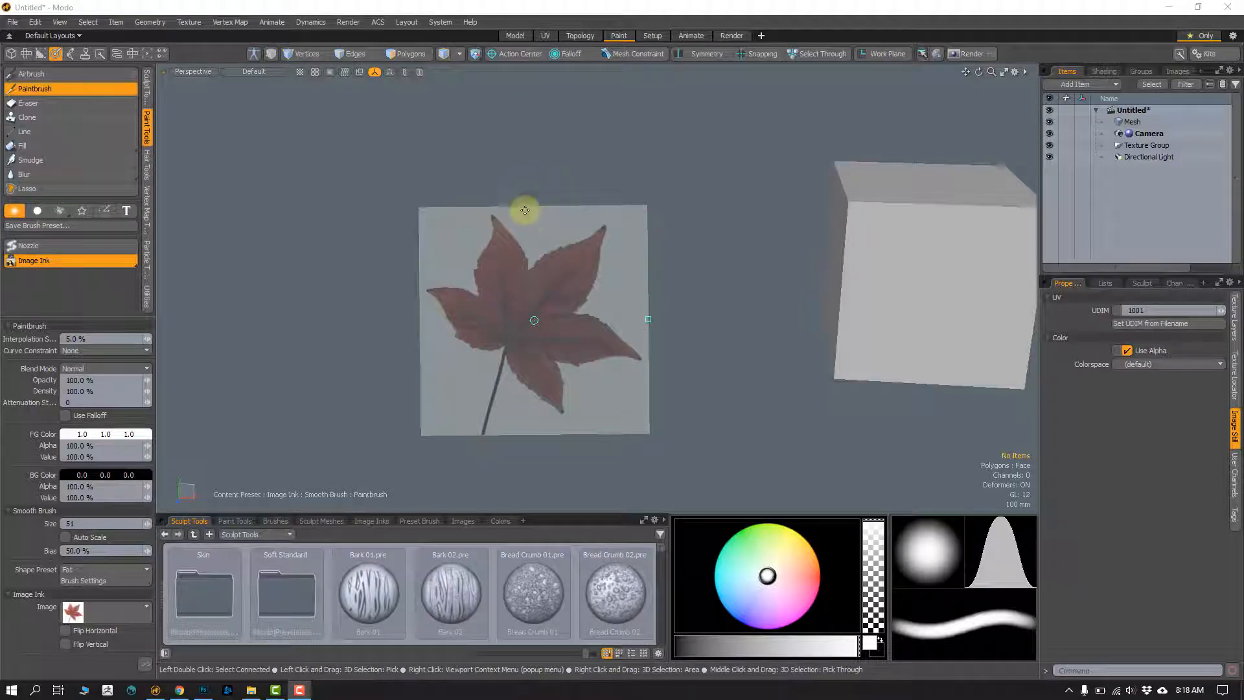
mouse_move(533, 208)
mouse_down()
mouse_move(514, 203)
mouse_move(518, 224)
mouse_up()
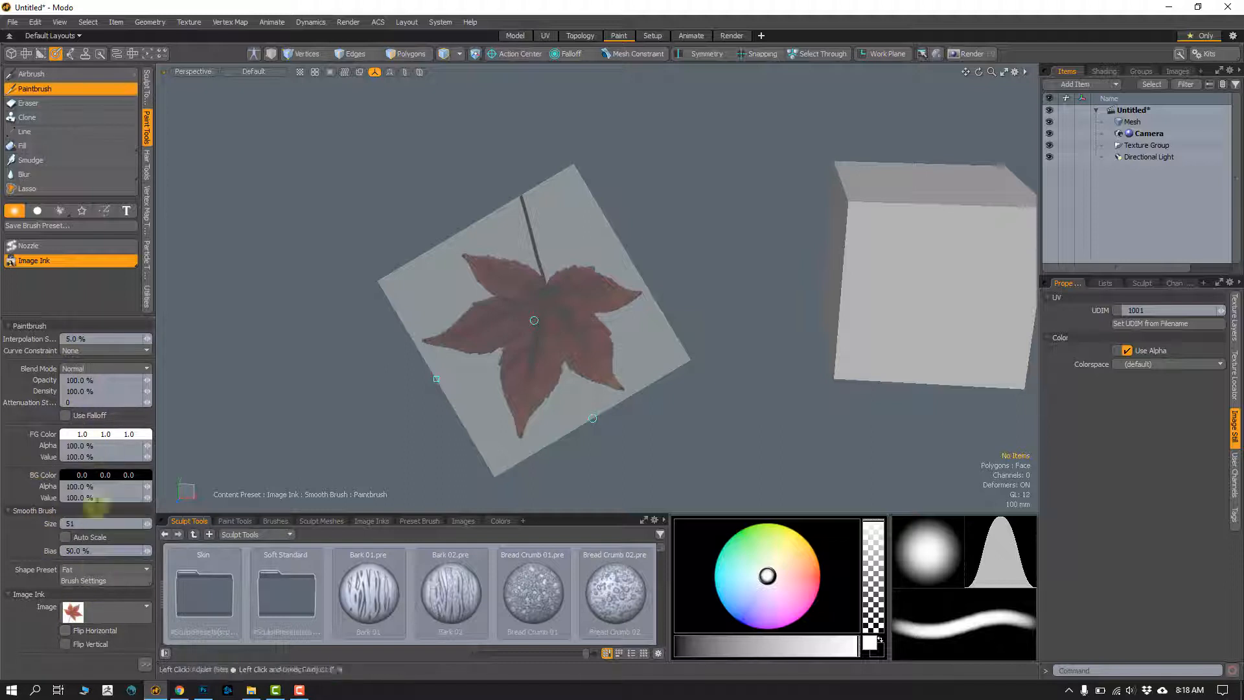
Step: Check the ink's scale, position and rotation values, and collapse the Paintbrush settings to expose the Image Ink options
click(145, 664)
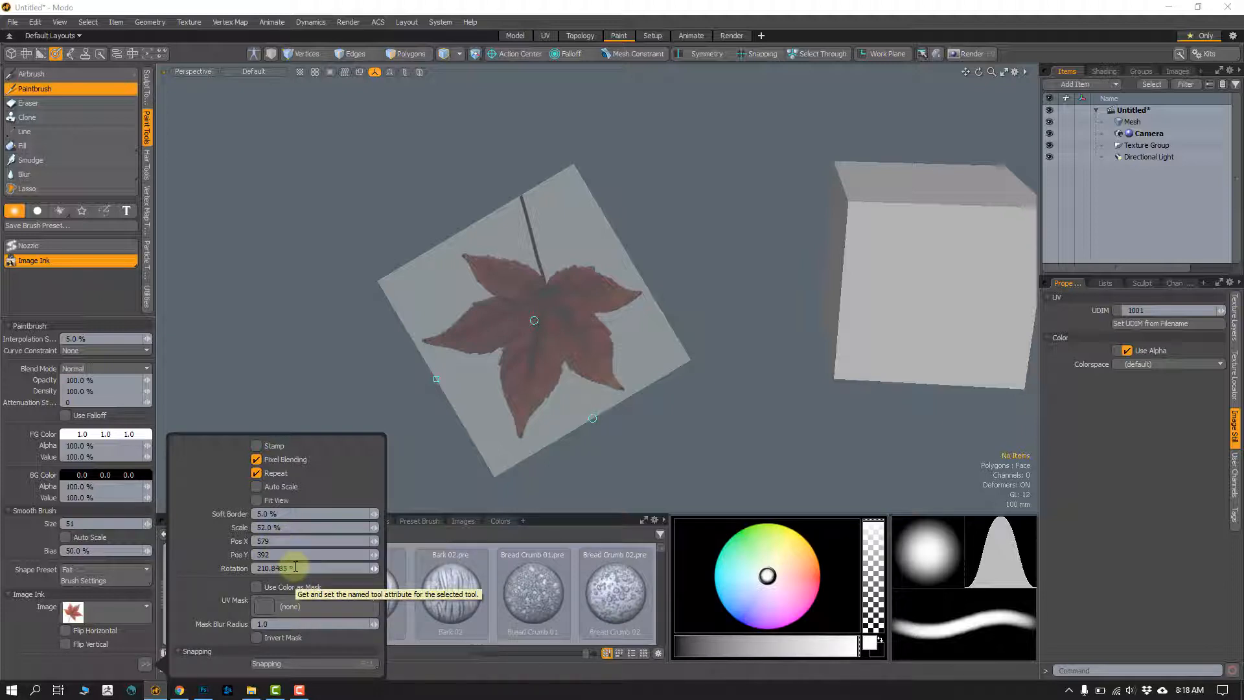
click(143, 665)
click(143, 666)
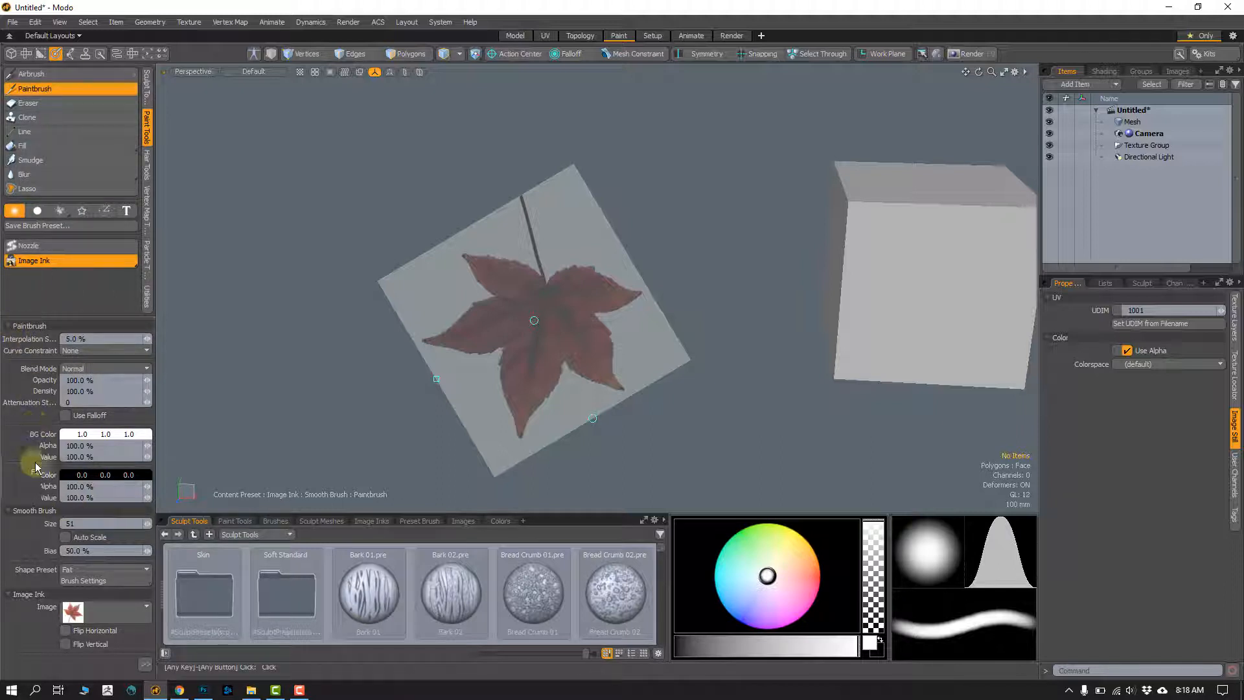
click(7, 326)
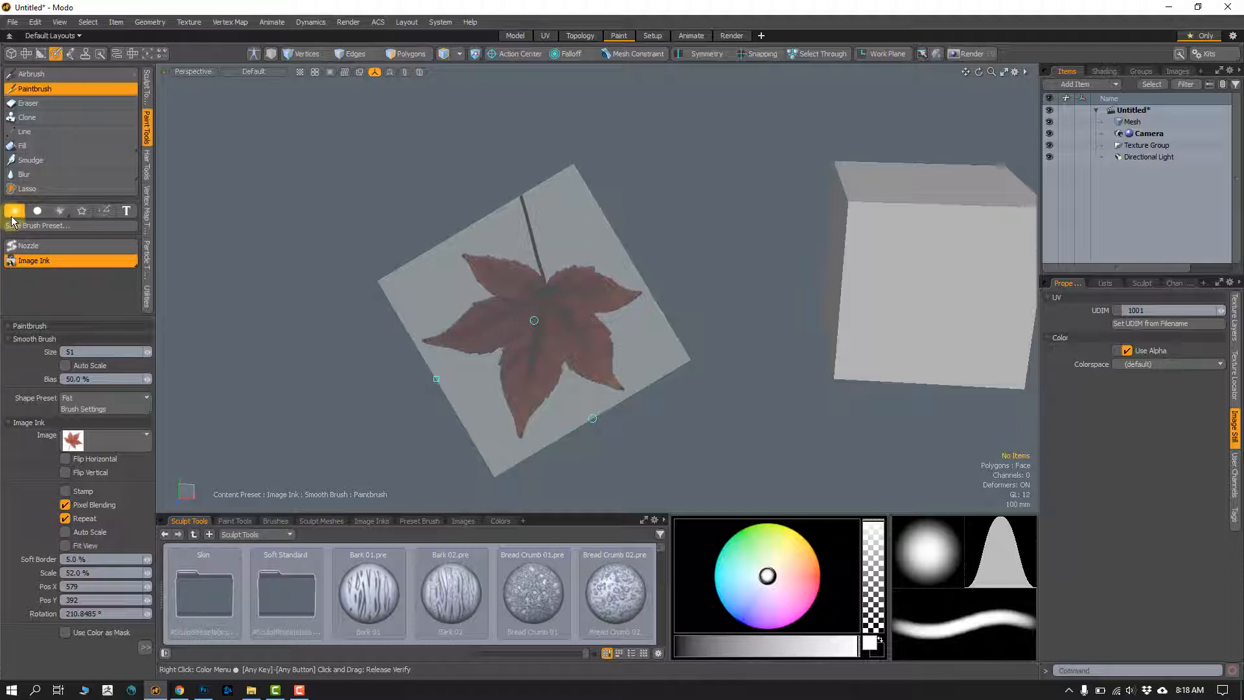
Step: Reset the leaf ink's rotation to 0° and set its position to X 500, Y 500
click(8, 339)
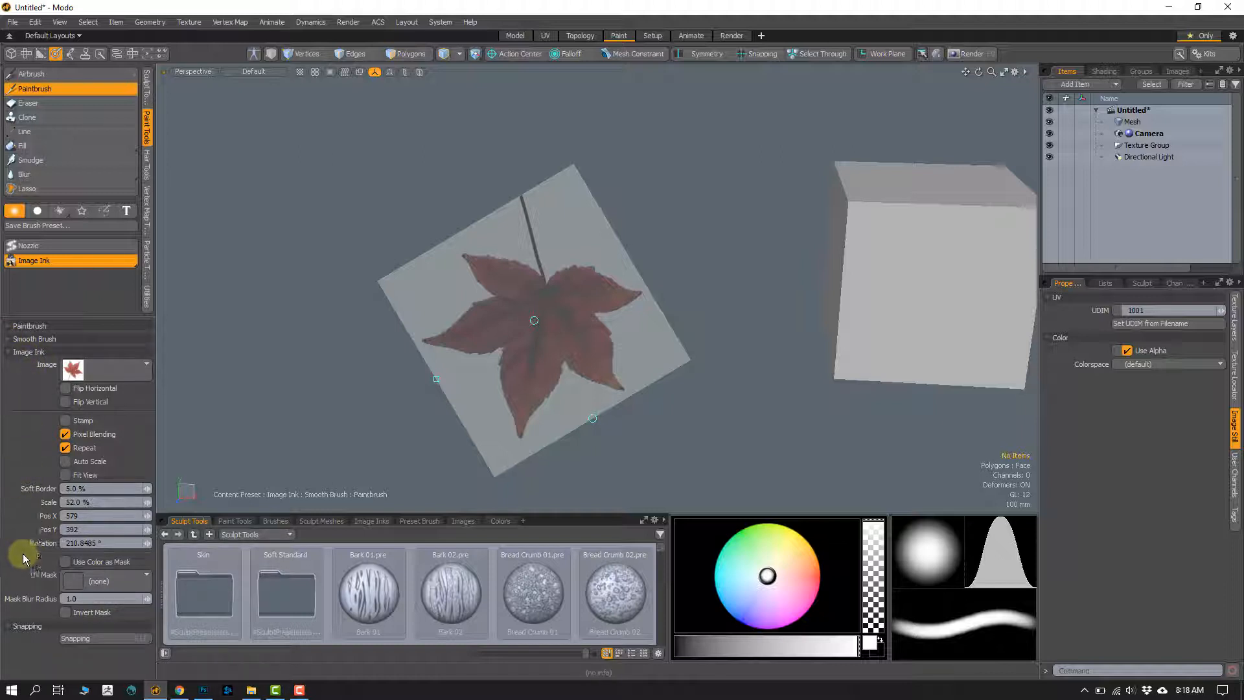
click(107, 543)
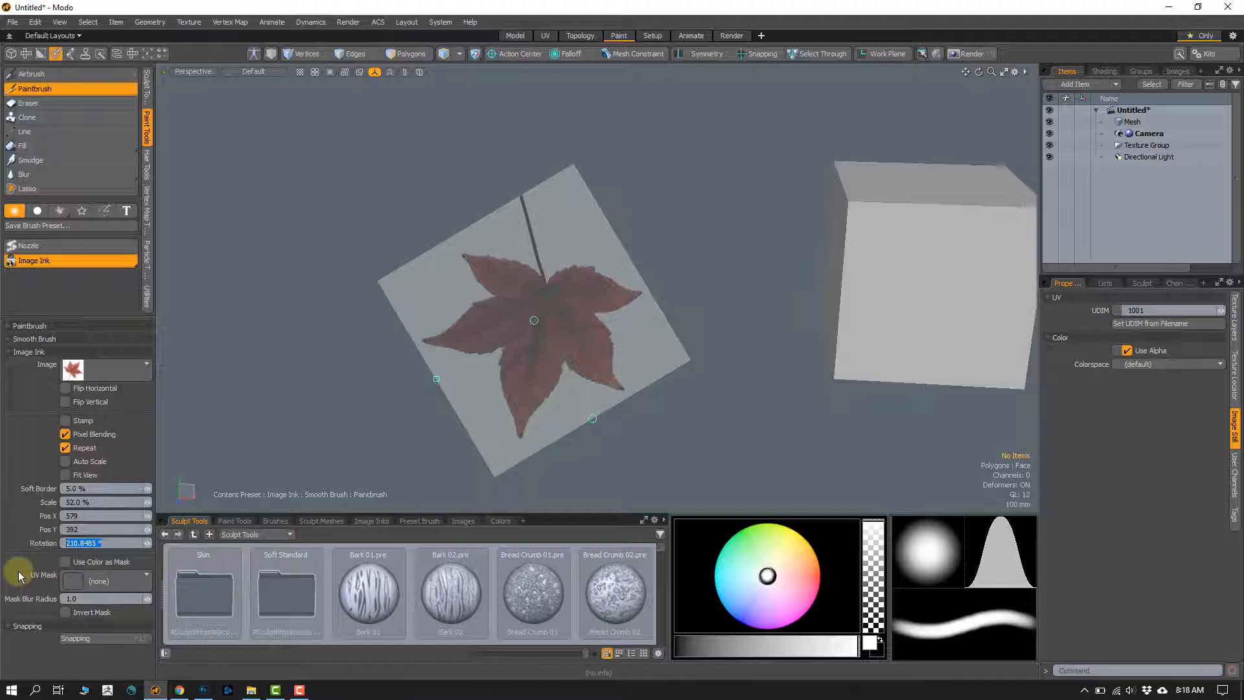
key(Return)
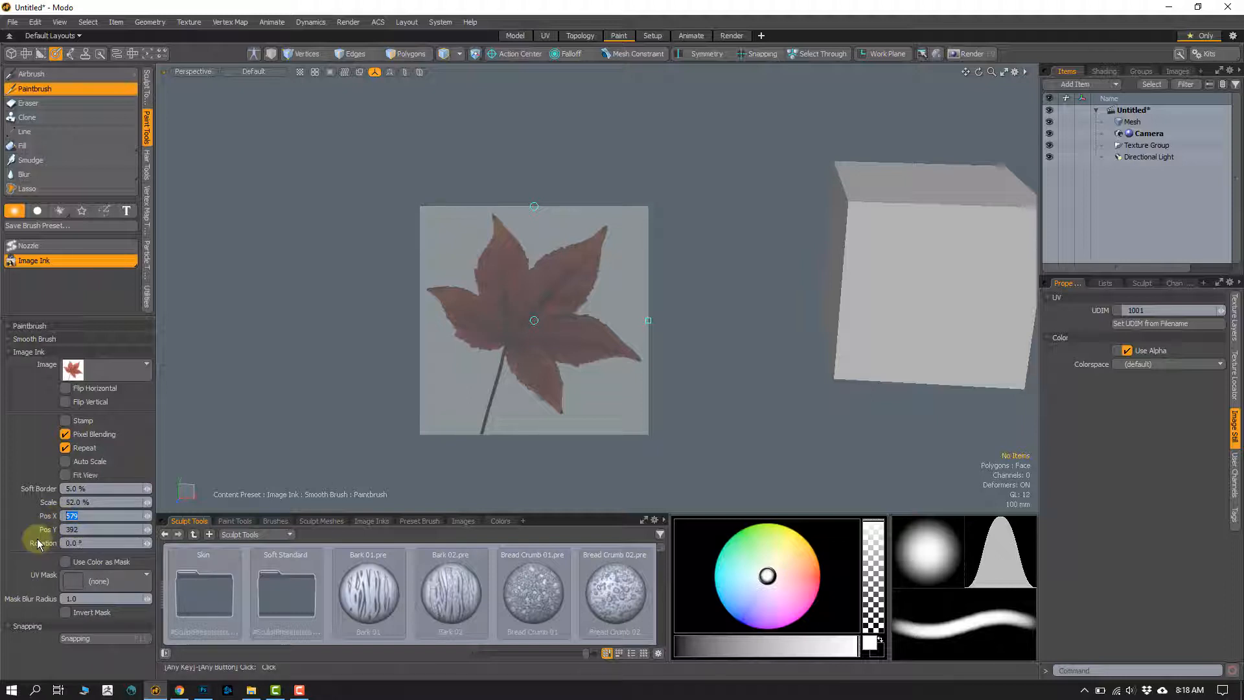
key(Tab)
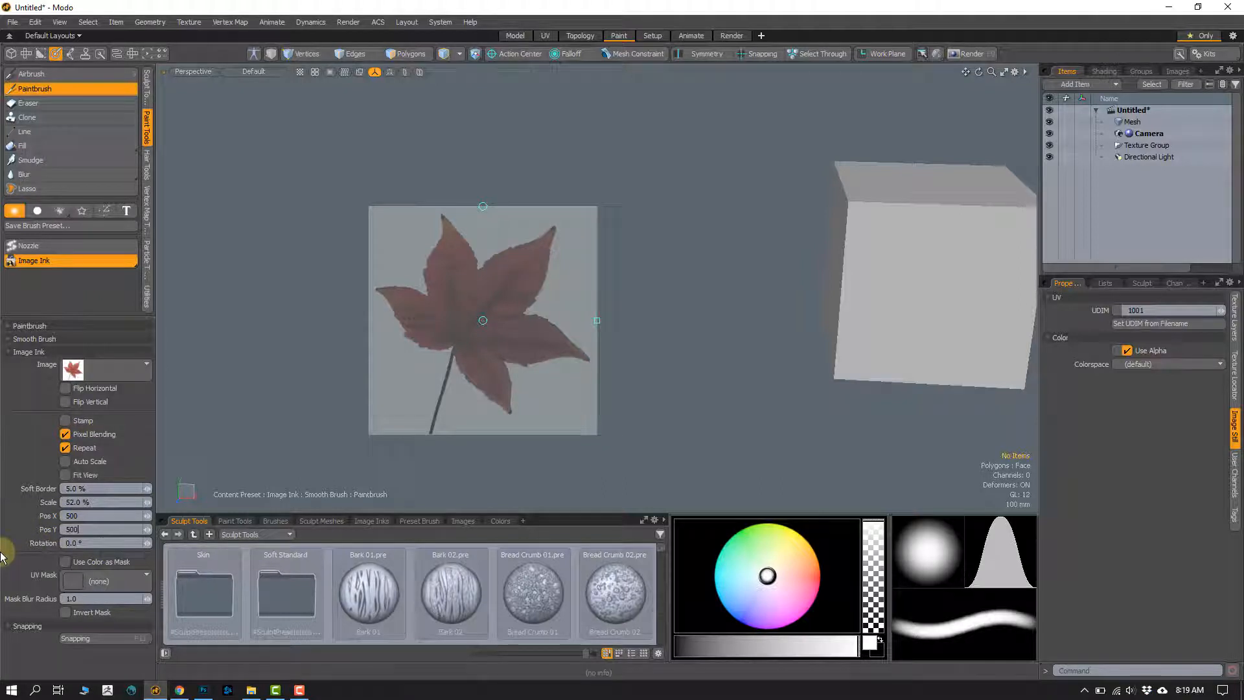
text(500)
key(Return)
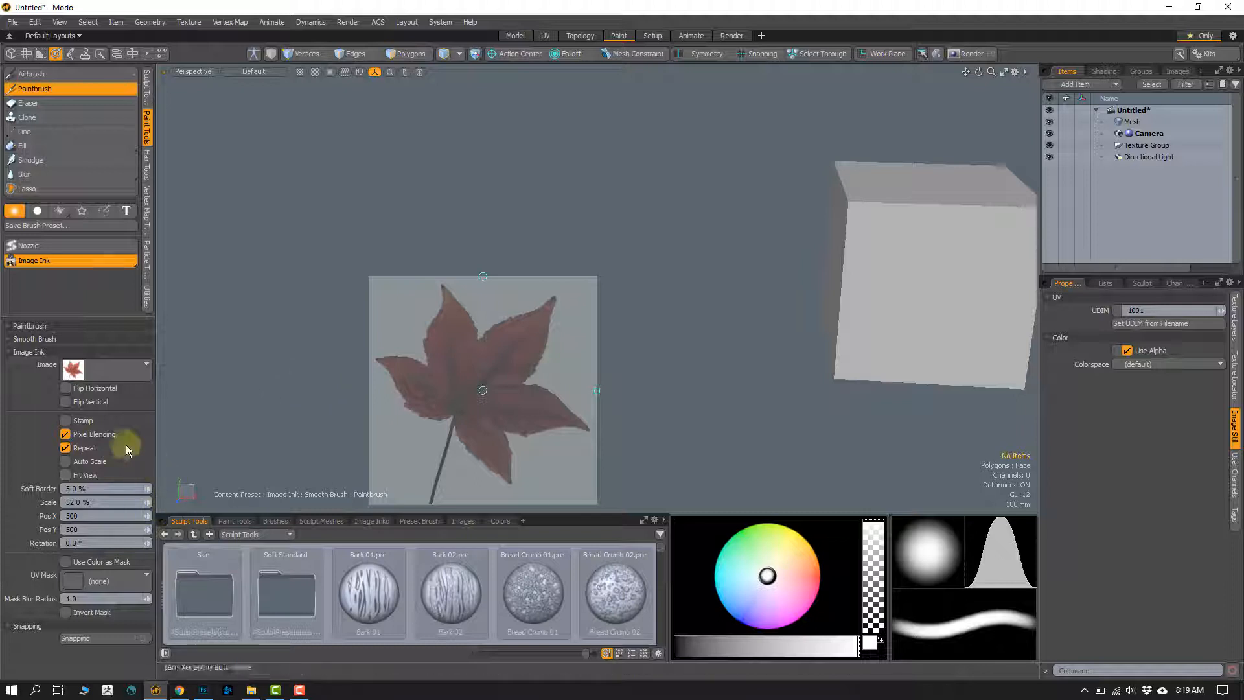
Step: Set the leaf ink's scale to 100%
click(97, 505)
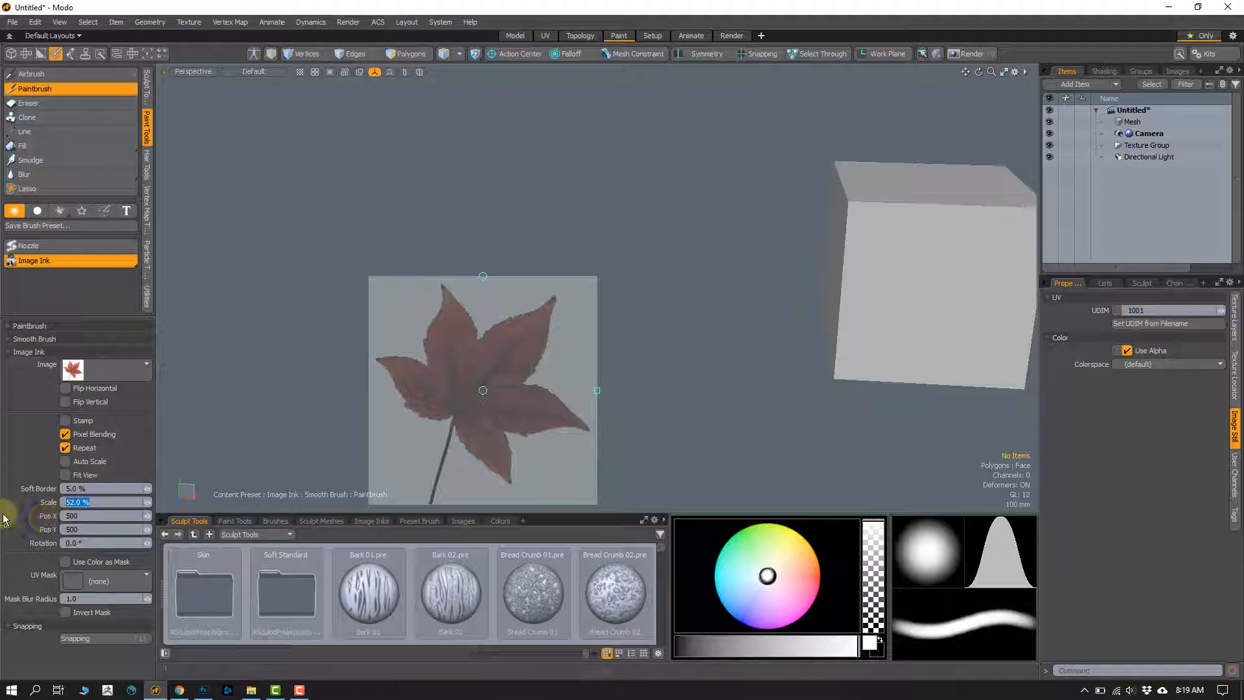
text(100)
key(Return)
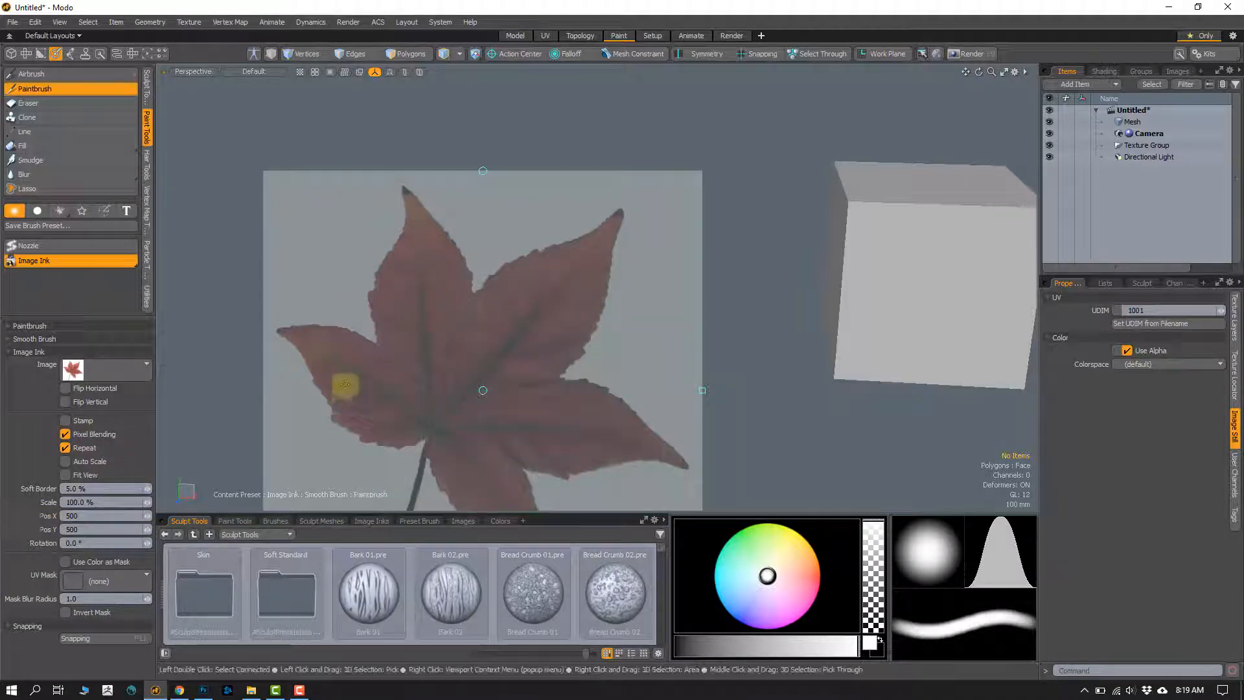
Step: Reposition the leaf ink overlay to about X 673, Y 346 and shrink it to about 62%
drag(482, 391, 598, 291)
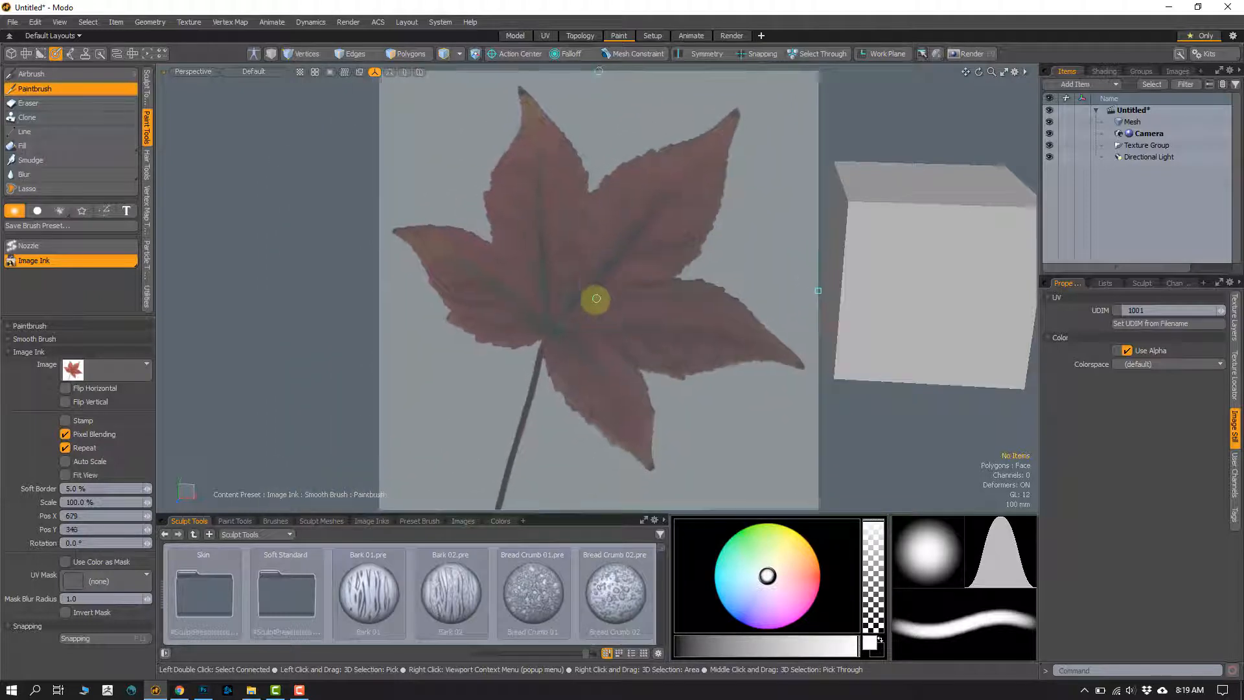
drag(814, 297, 791, 289)
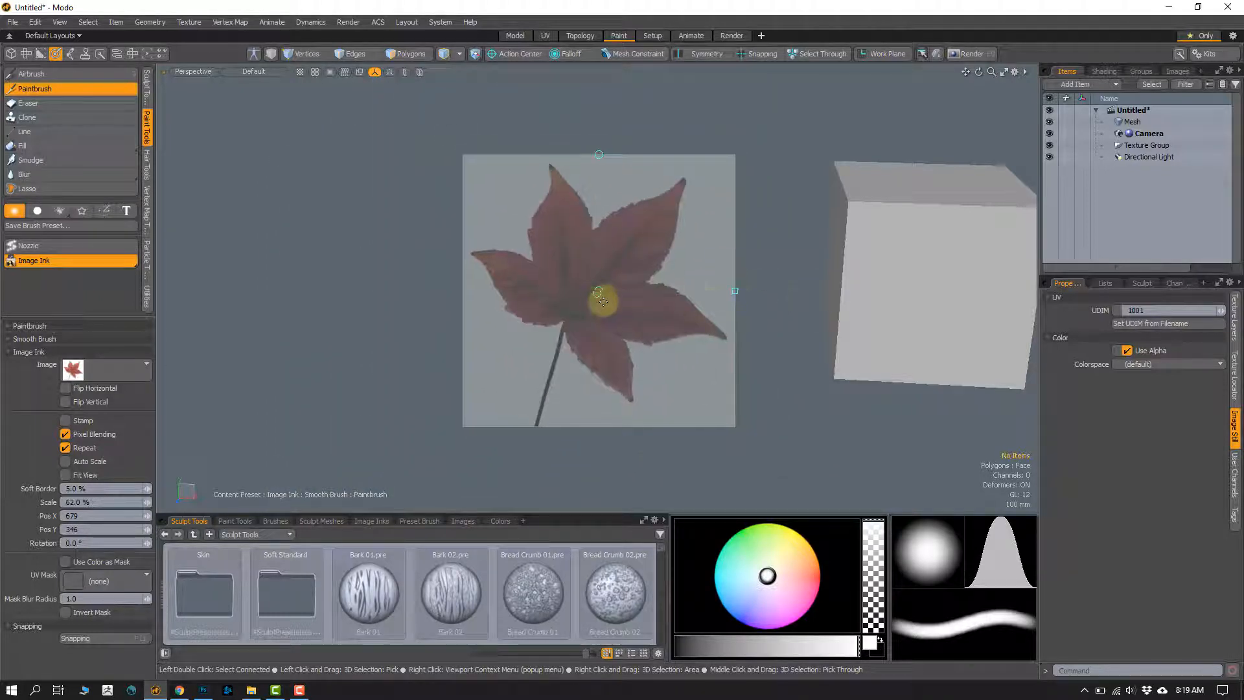
mouse_move(599, 291)
mouse_down()
mouse_move(578, 263)
mouse_move(595, 293)
mouse_up()
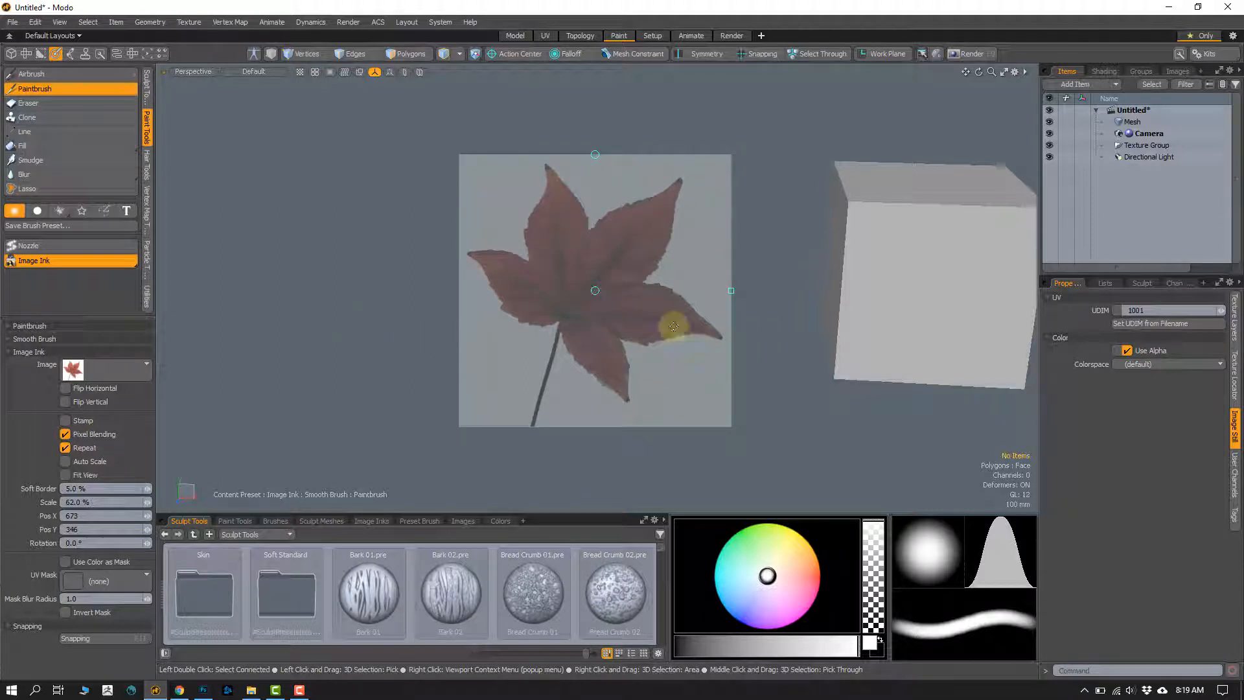
Step: Line up the cube's front face with the ink overlay and fit the overlay to it at about 51% scale, X 688, Y 355
mouse_move(759, 326)
alt+mouse_down()
mouse_move(728, 305)
mouse_move(664, 321)
mouse_move(713, 317)
alt+mouse_up()
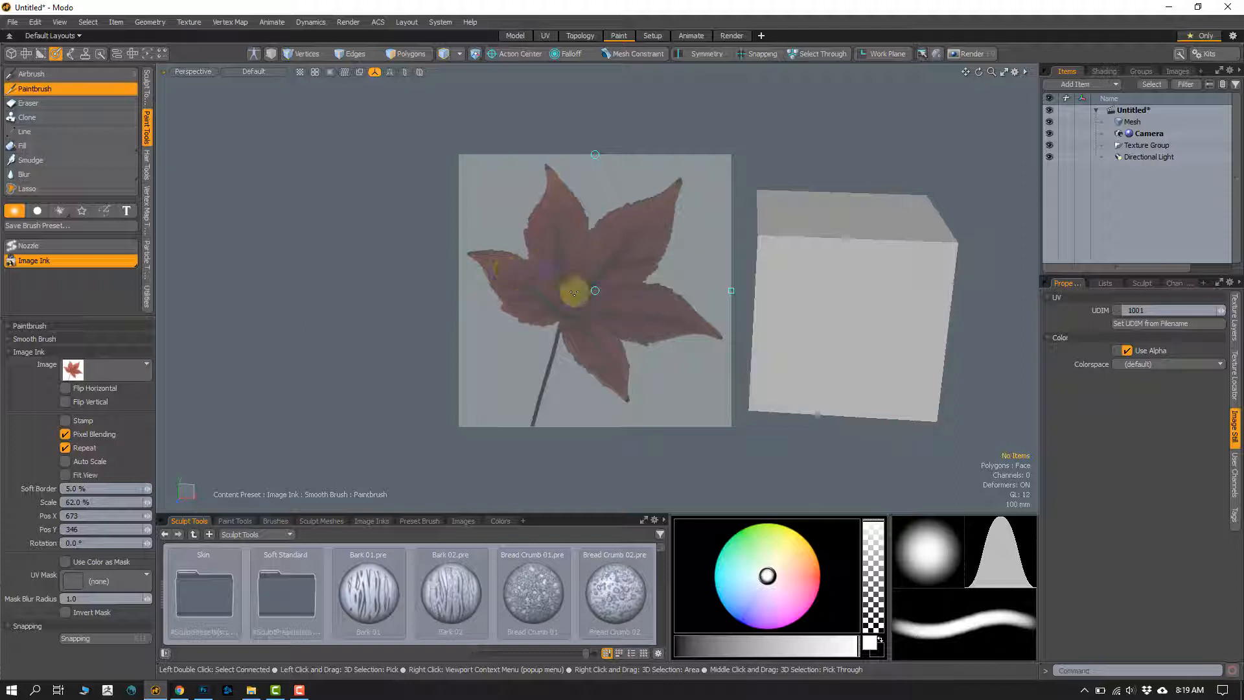
alt+shift+drag(832, 352, 844, 334)
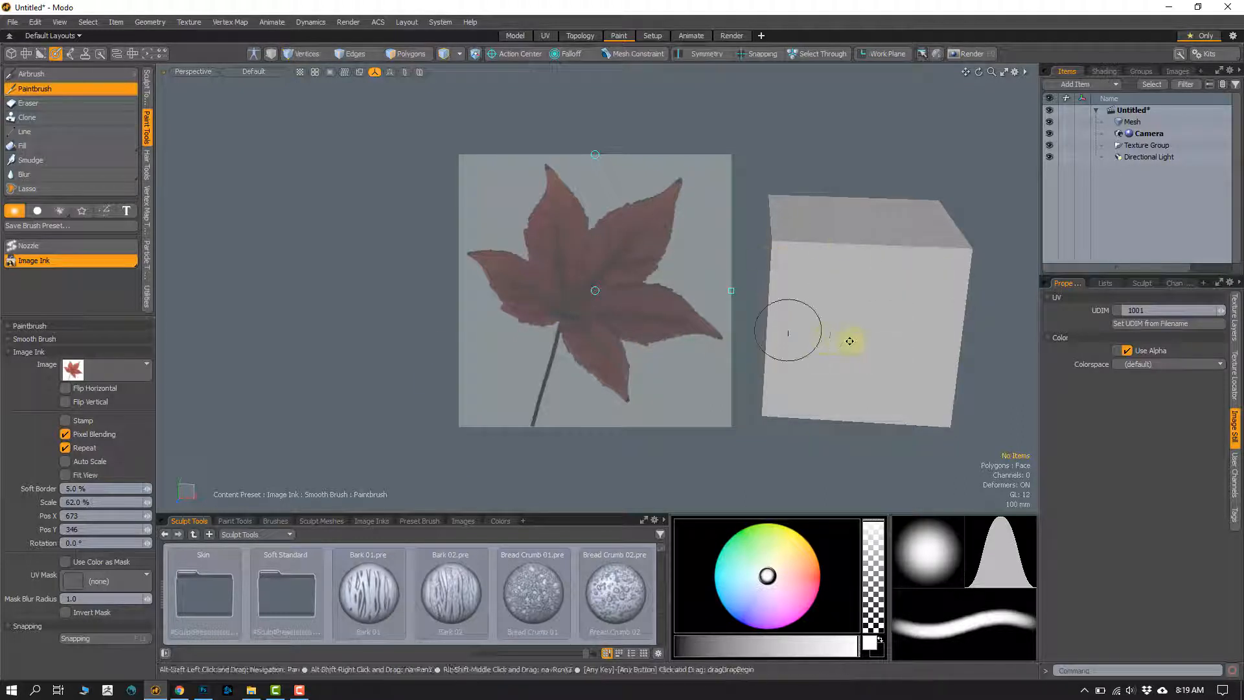
alt+drag(846, 339, 789, 333)
drag(731, 292, 709, 289)
ctrl+alt+drag(820, 315, 749, 314)
ctrl+alt+drag(749, 314, 741, 344)
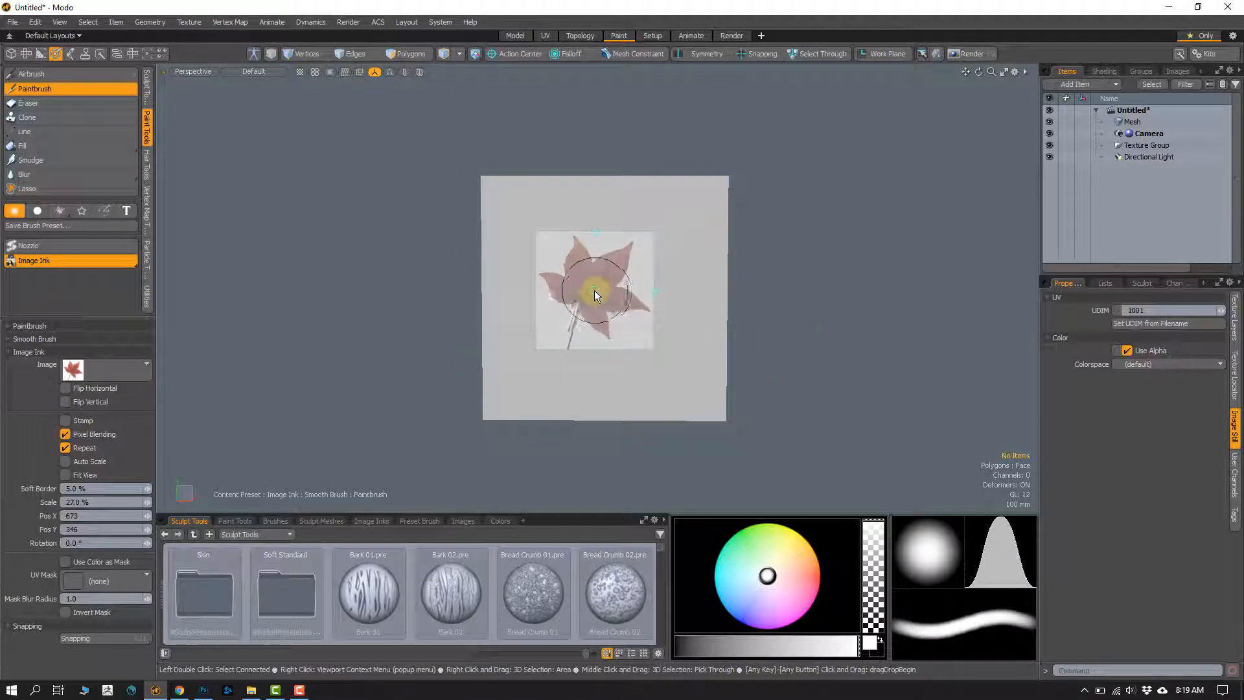
drag(594, 291, 681, 300)
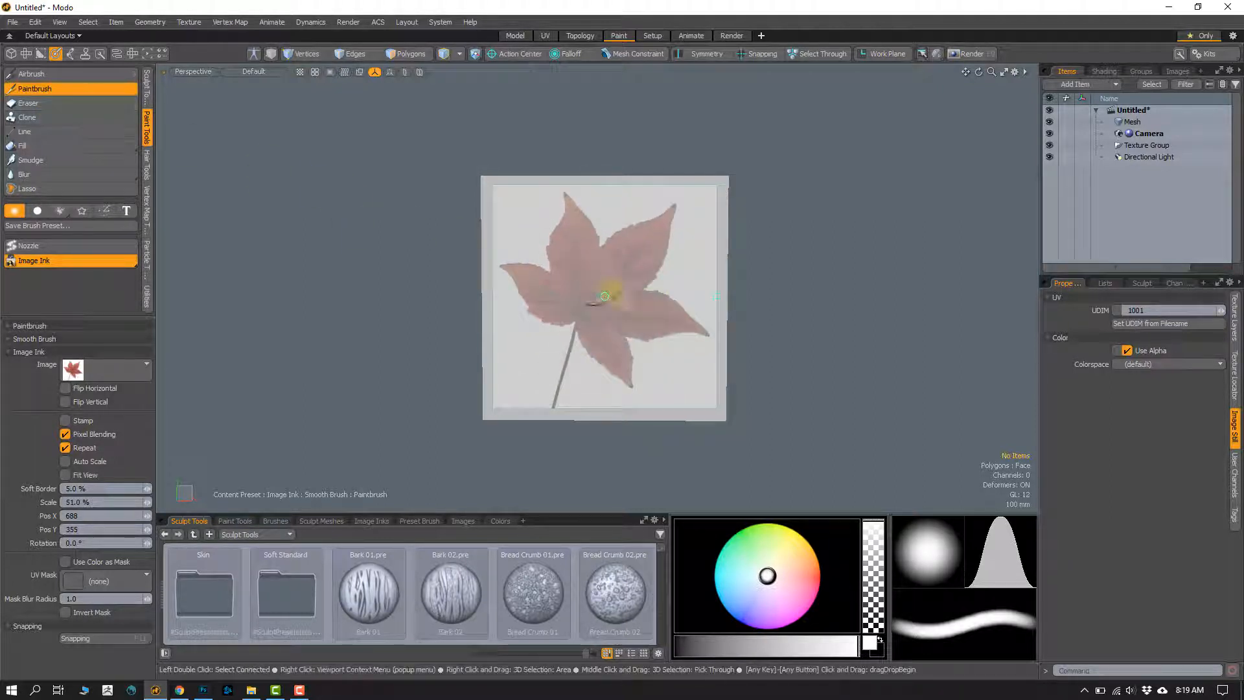
Step: Paint the whole red leaf through the ink overlay onto the cube's front face
drag(612, 342, 578, 258)
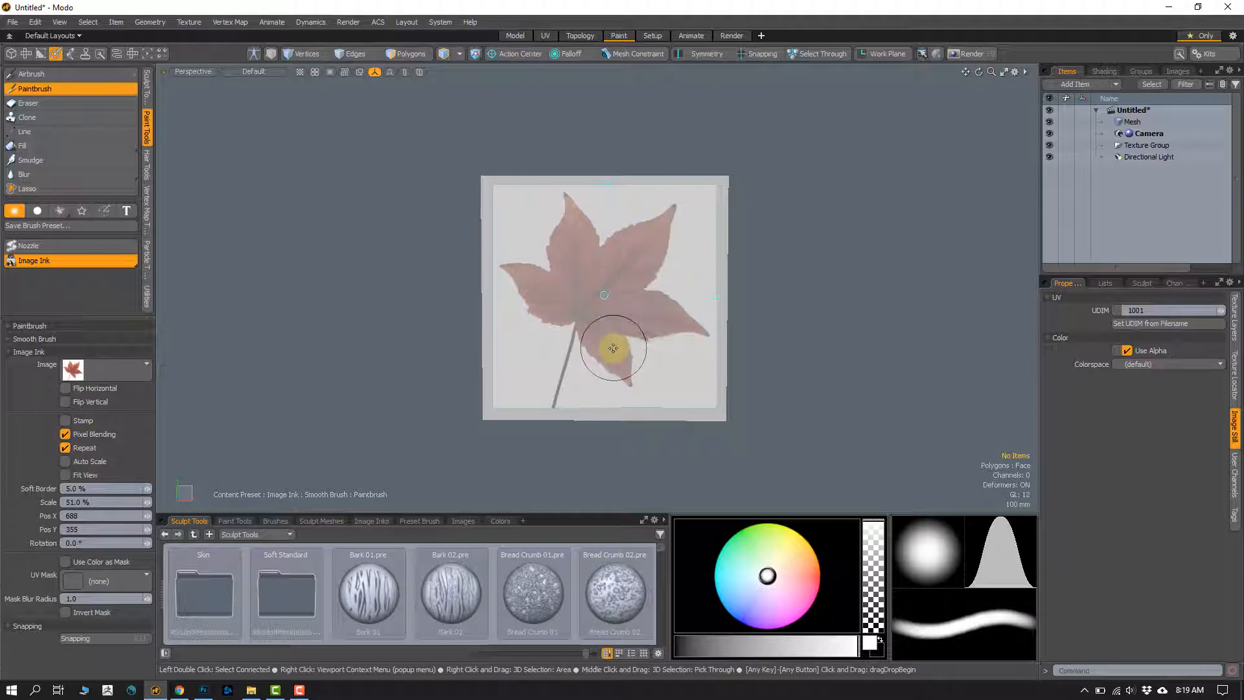
mouse_move(610, 342)
mouse_down()
mouse_move(624, 377)
mouse_move(575, 328)
mouse_move(563, 363)
mouse_move(575, 320)
mouse_move(509, 263)
mouse_move(561, 240)
mouse_move(570, 213)
mouse_move(599, 243)
mouse_move(668, 214)
mouse_move(638, 286)
mouse_move(688, 330)
mouse_move(641, 333)
mouse_move(603, 282)
mouse_move(630, 338)
mouse_move(651, 332)
mouse_up()
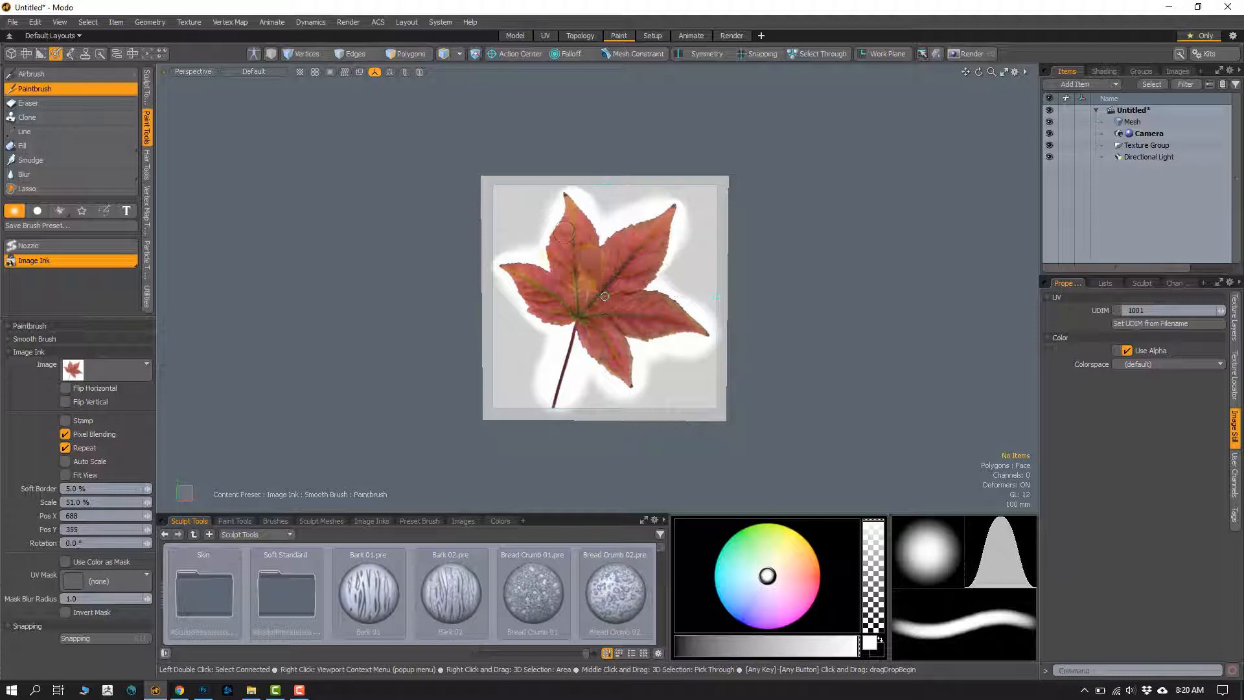
mouse_move(588, 254)
alt+mouse_down()
mouse_move(488, 374)
mouse_move(494, 302)
mouse_move(672, 298)
mouse_move(616, 355)
mouse_move(665, 341)
mouse_move(641, 342)
alt+mouse_up()
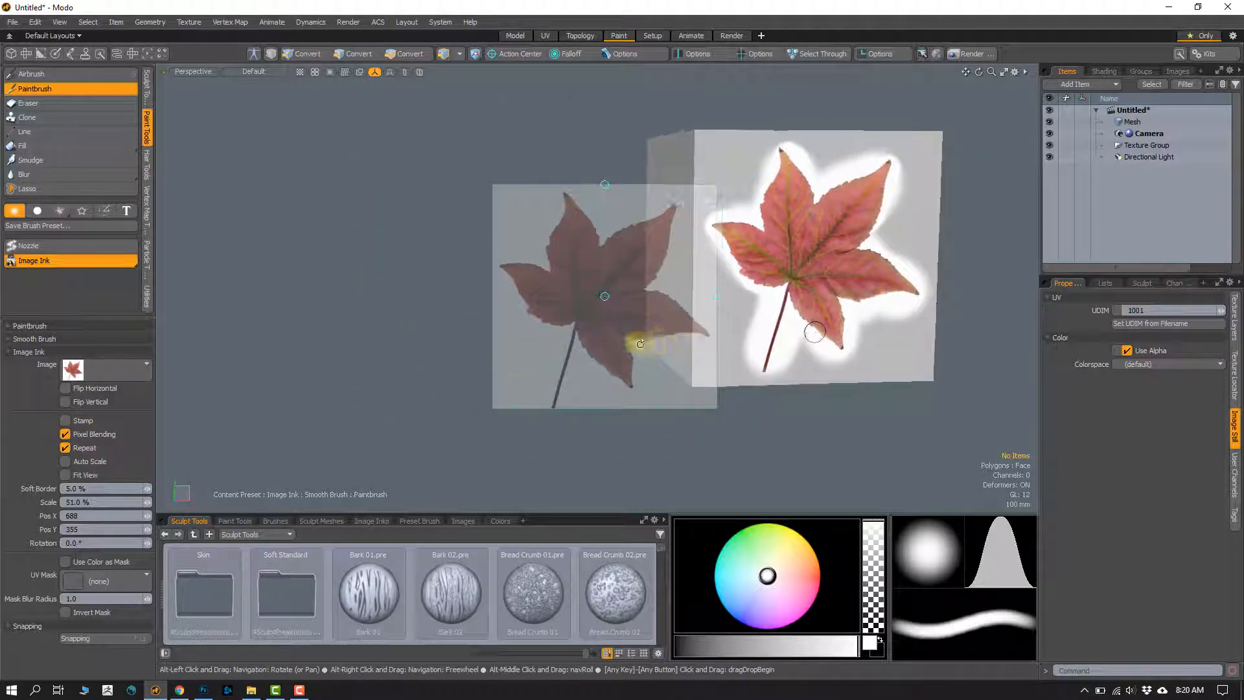
Step: Turn off Image Ink and inspect the painted red leaf on the cube face
click(46, 261)
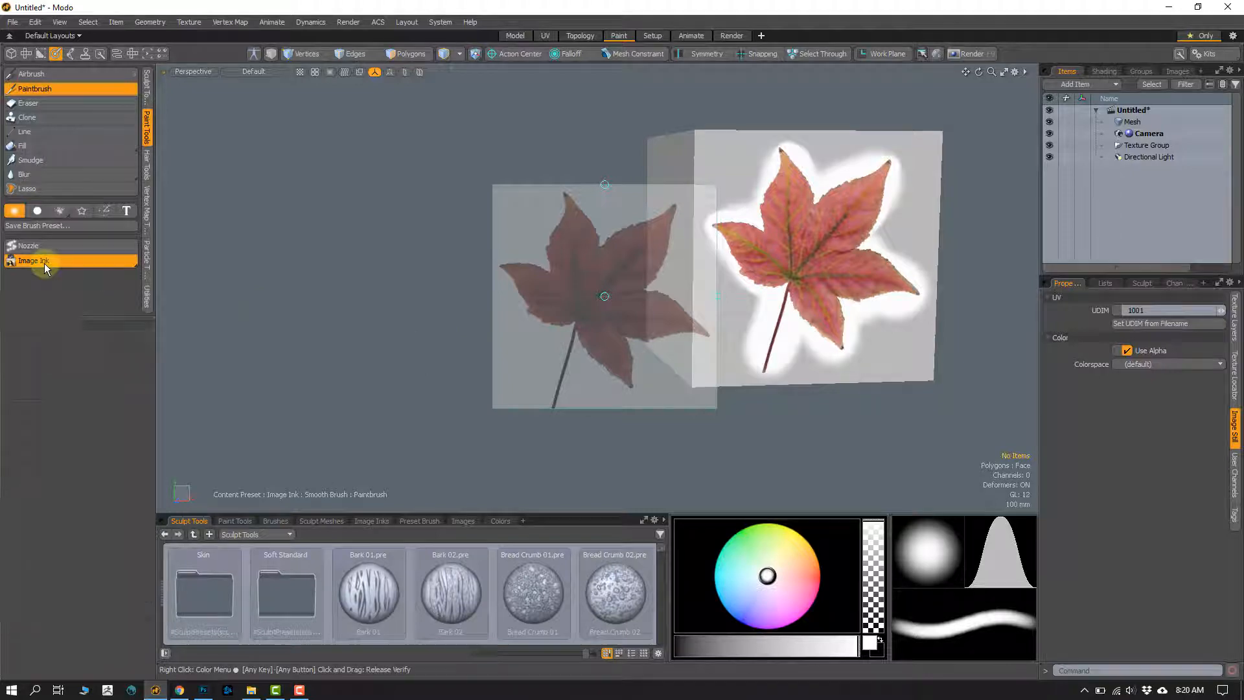
alt+shift+drag(594, 350, 490, 345)
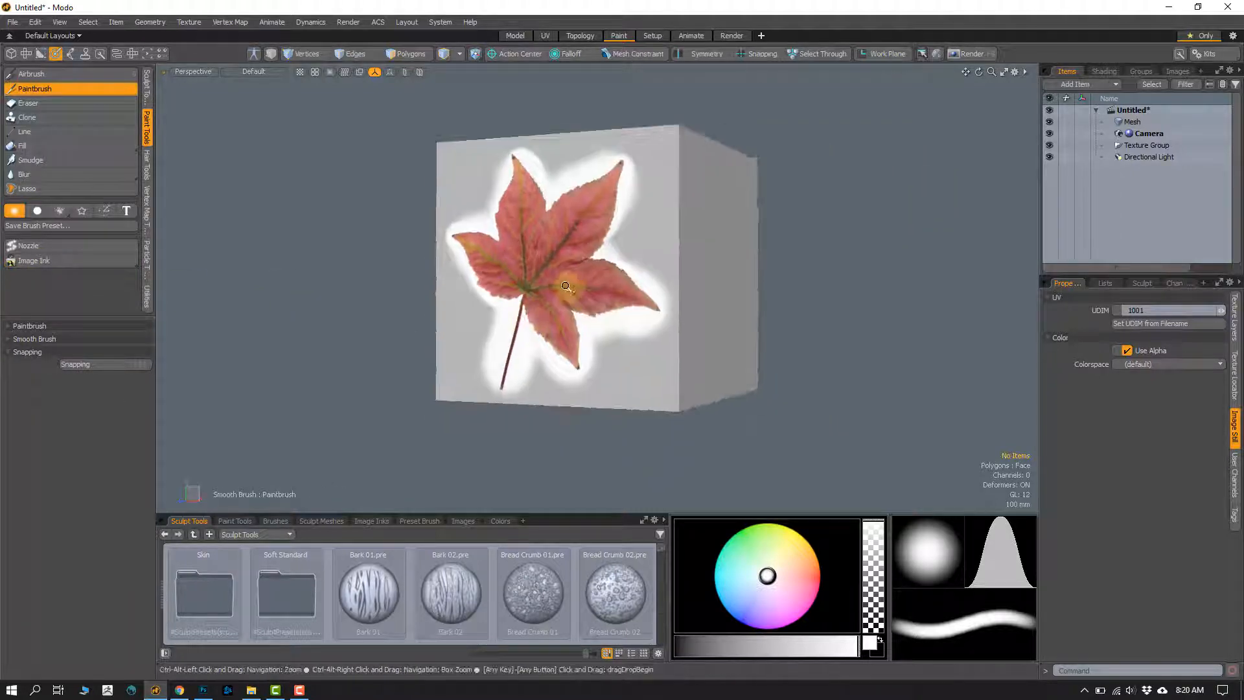
ctrl+alt+drag(569, 289, 561, 334)
alt+drag(515, 293, 551, 301)
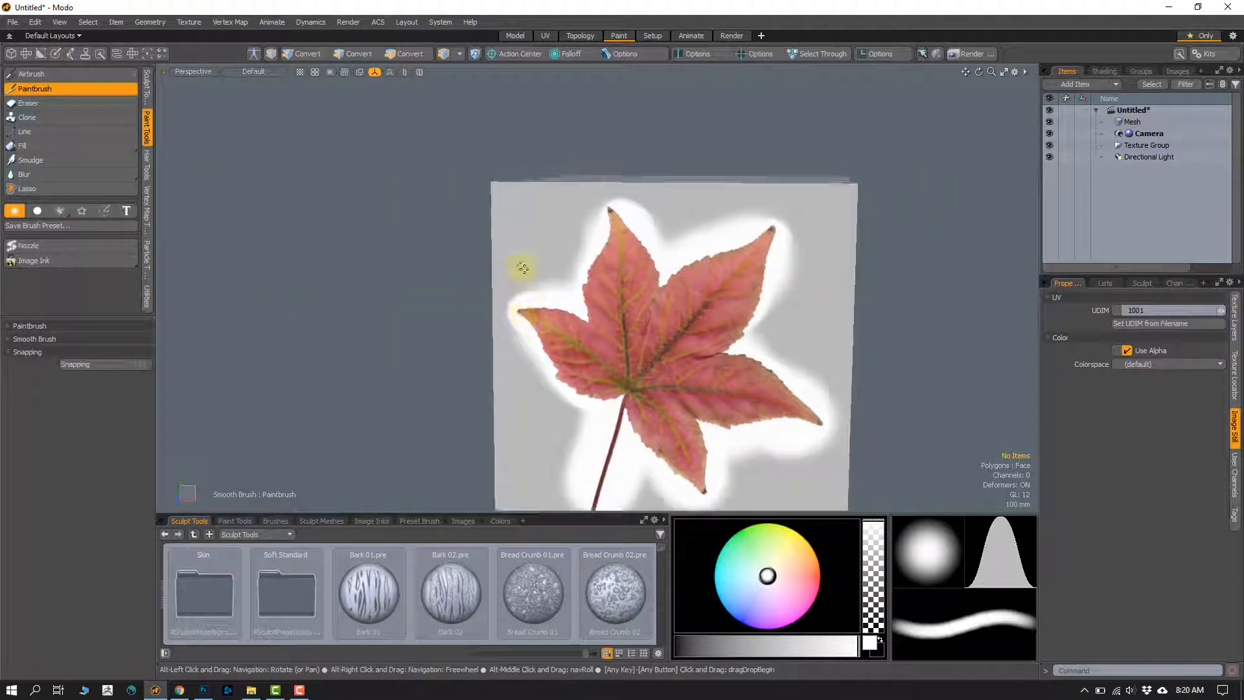
Step: Erase part of the white fringe along the upper edge of the painted leaf's upper-right lobe with the Eraser
drag(550, 216, 526, 255)
key(ctrl+z)
alt+drag(586, 337, 637, 343)
mouse_move(636, 343)
alt+shift+mouse_down()
mouse_move(571, 352)
mouse_move(569, 286)
alt+shift+mouse_up()
ctrl+alt+drag(569, 286, 583, 285)
mouse_move(583, 285)
alt+shift+mouse_down()
mouse_move(544, 324)
mouse_move(507, 286)
alt+shift+mouse_up()
alt+shift+drag(506, 287, 567, 329)
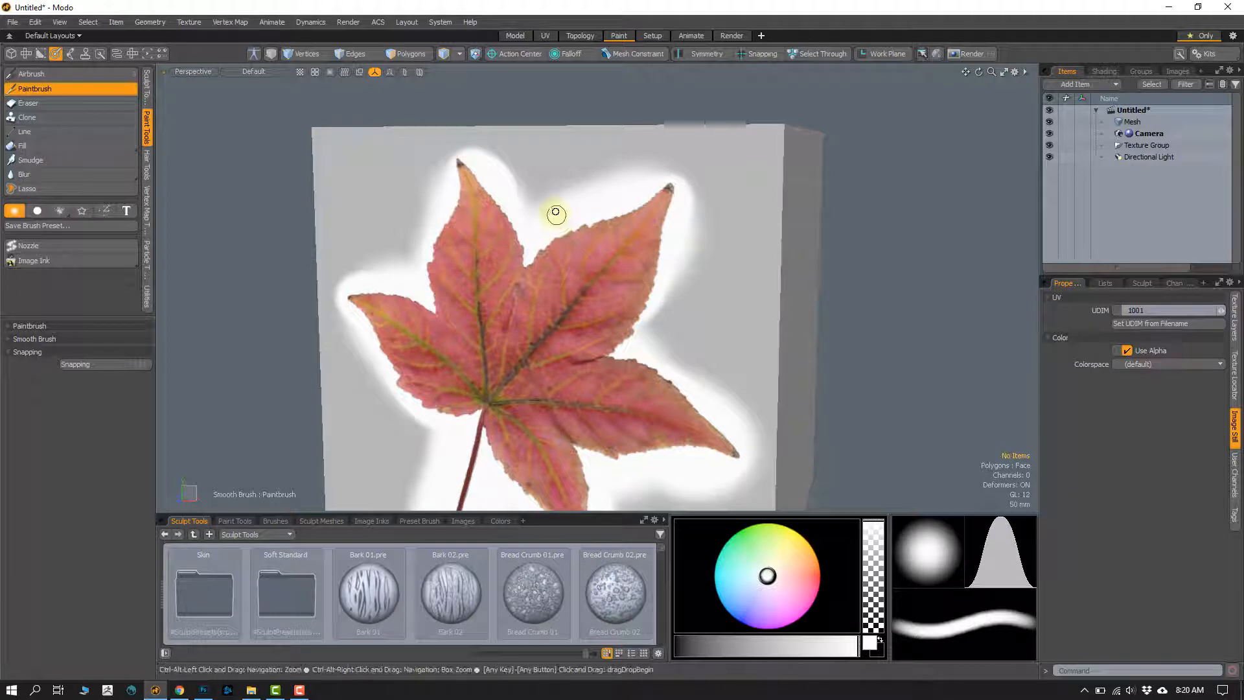
mouse_move(556, 214)
ctrl+alt+mouse_down()
mouse_move(544, 233)
mouse_move(568, 221)
ctrl+alt+mouse_up()
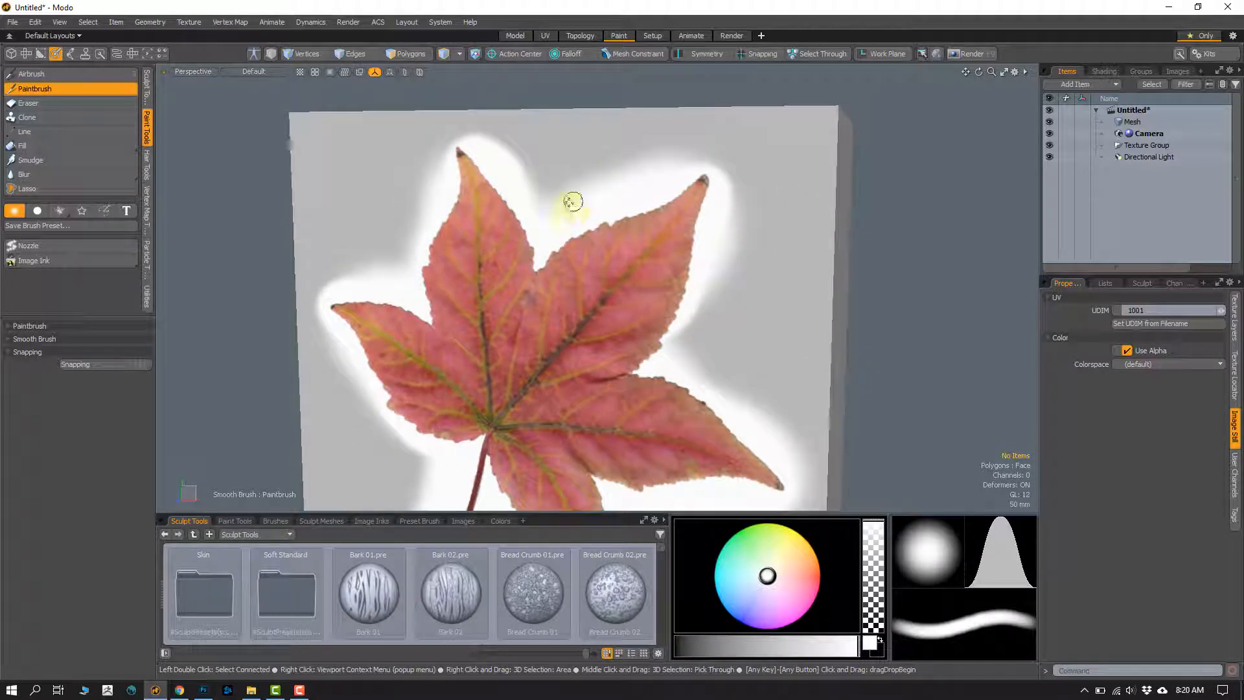
click(72, 103)
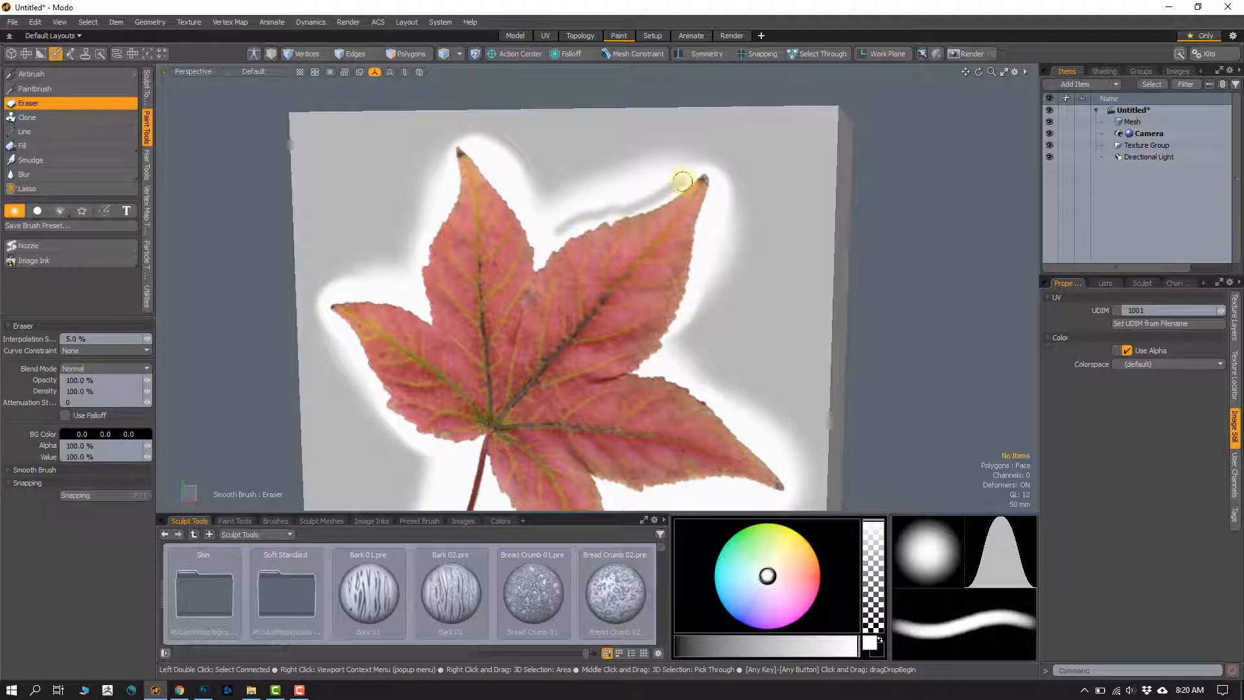
mouse_move(659, 179)
mouse_down()
mouse_move(588, 180)
mouse_move(686, 172)
mouse_move(593, 165)
mouse_up()
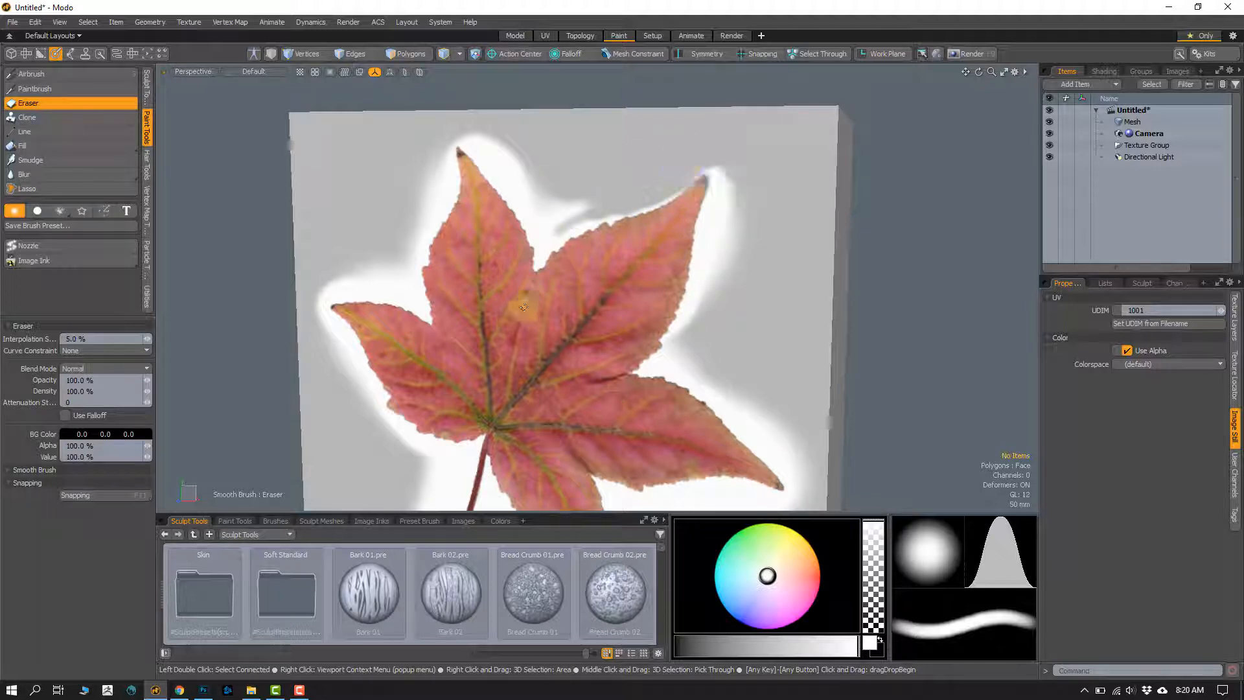
Step: Switch to the Images folder in File Explorer and view Leaf_Red.jpg, examining its background
click(250, 692)
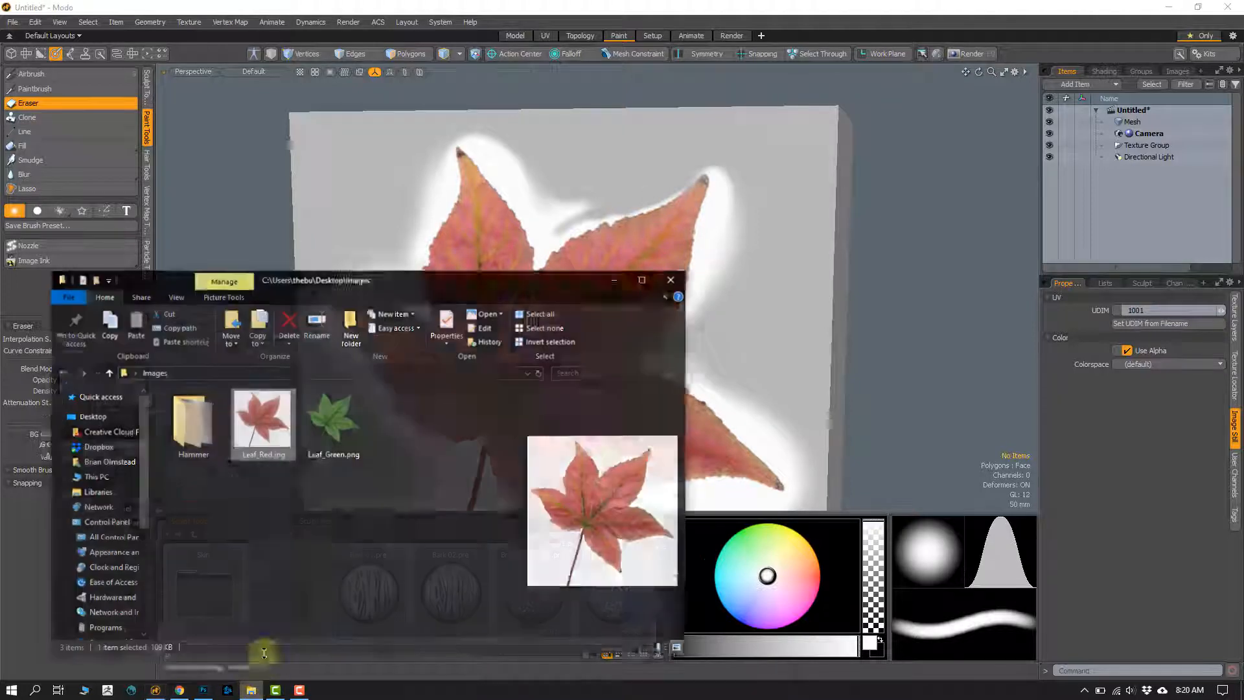
double_click(263, 415)
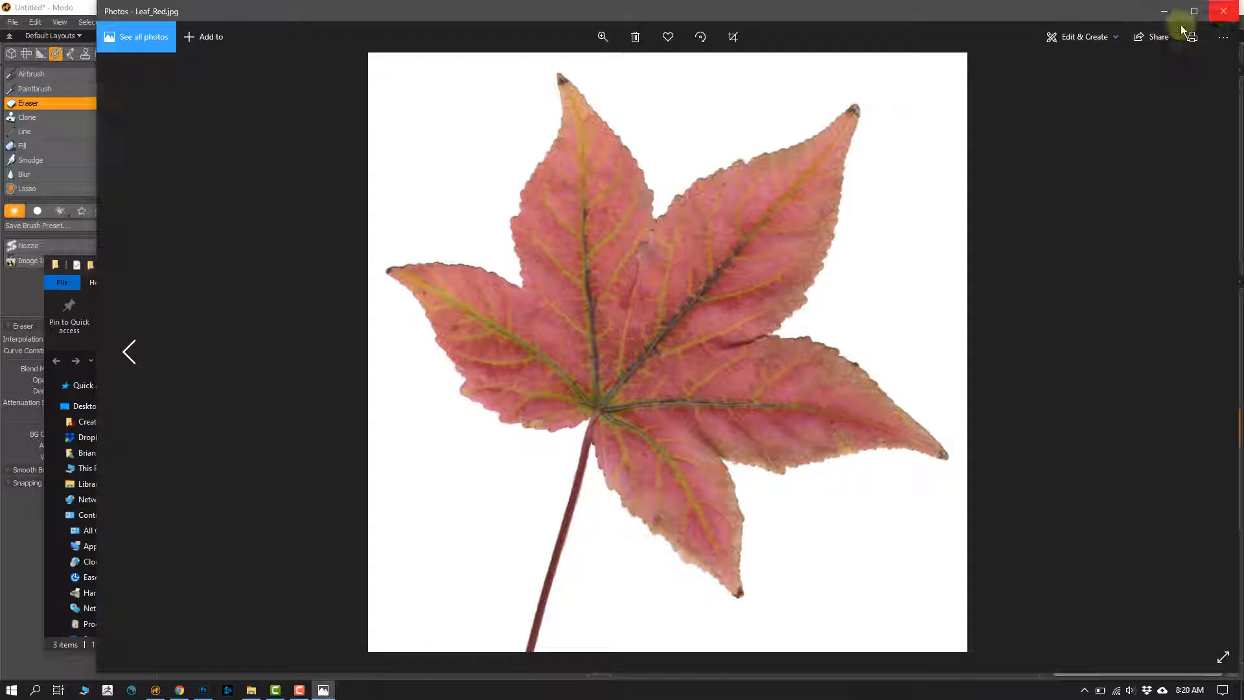
click(1223, 11)
Step: View Leaf_Green.png to compare its background with the red leaf's, and close the Images folder
click(336, 414)
click(263, 414)
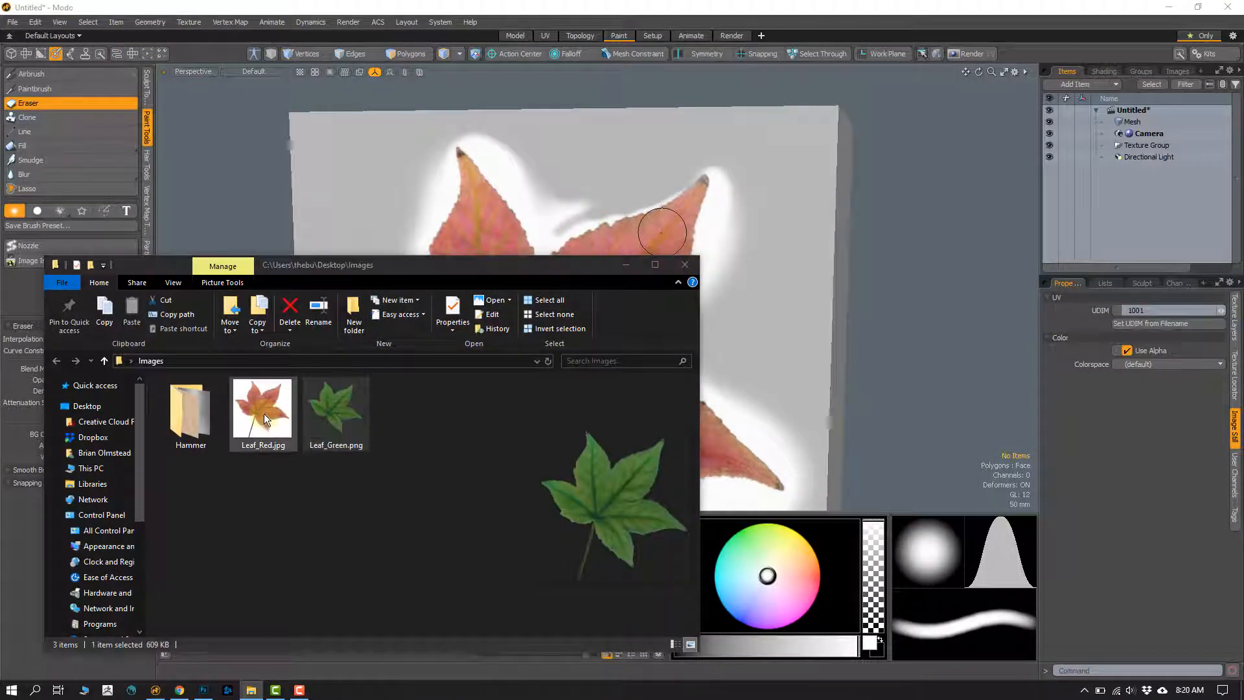
double_click(333, 415)
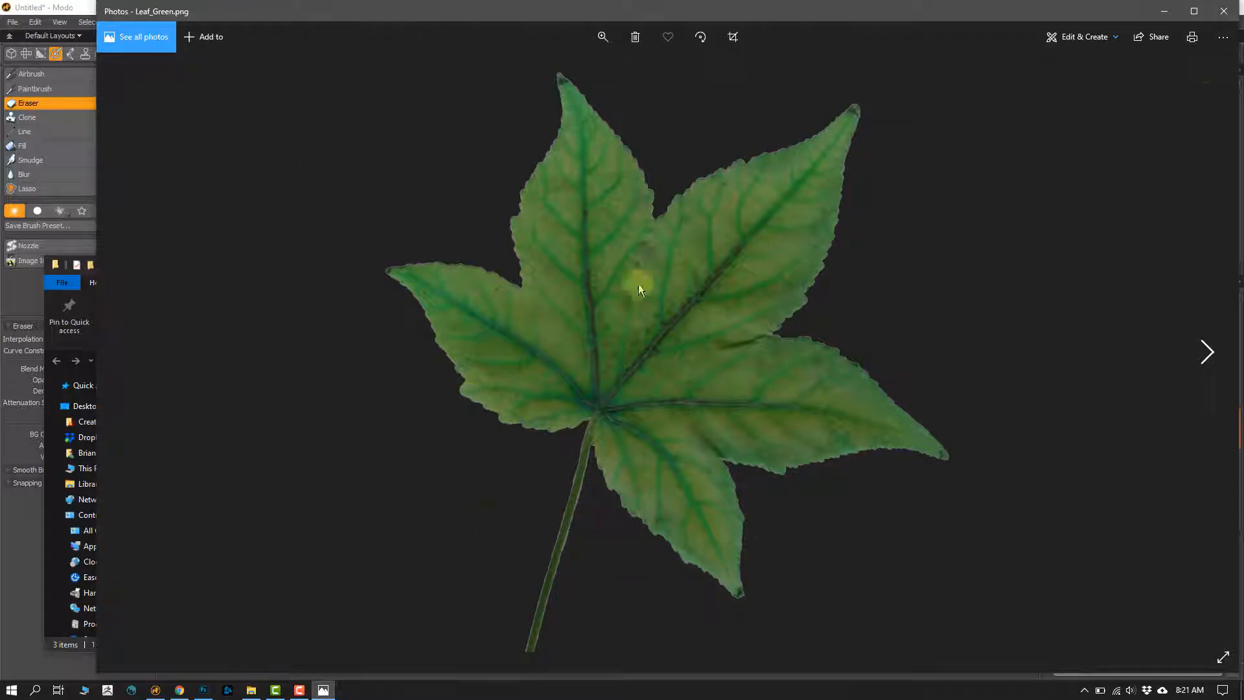
click(1223, 11)
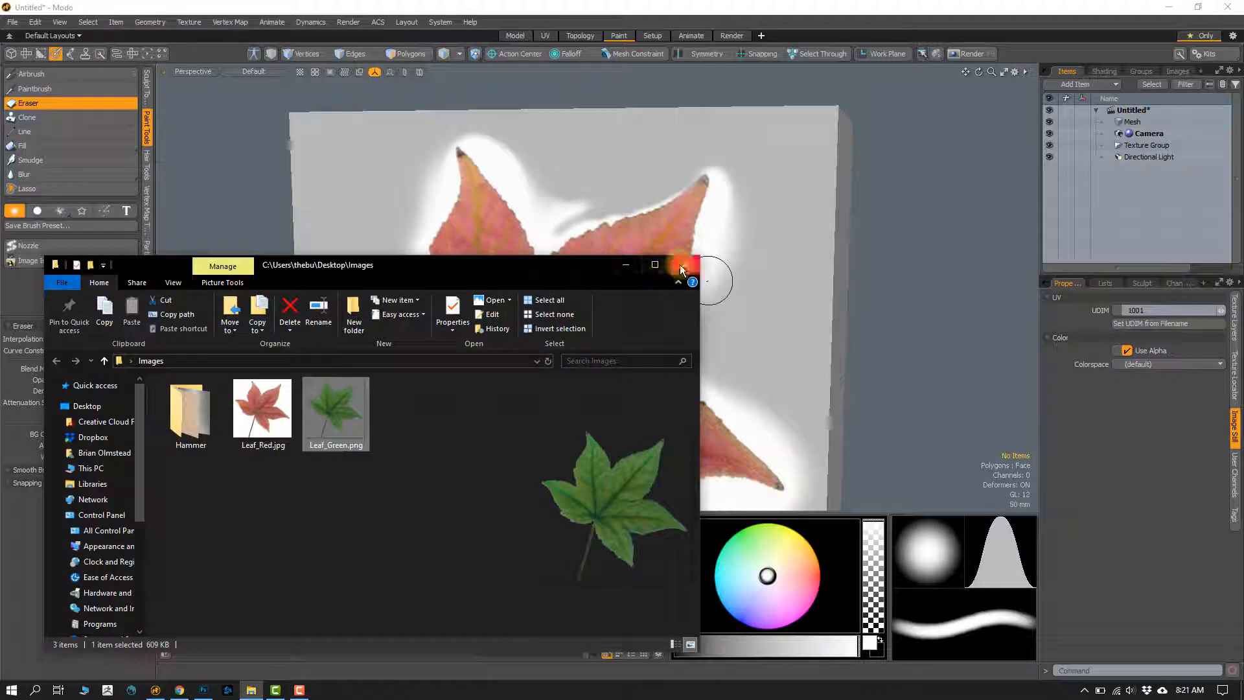
click(682, 270)
Step: Turn to a blank face of the cube and reactivate the Paintbrush with Image Ink
alt+drag(683, 328, 510, 289)
scroll(506, 289, down, 3)
alt+shift+drag(376, 289, 350, 261)
scroll(350, 261, up, 1)
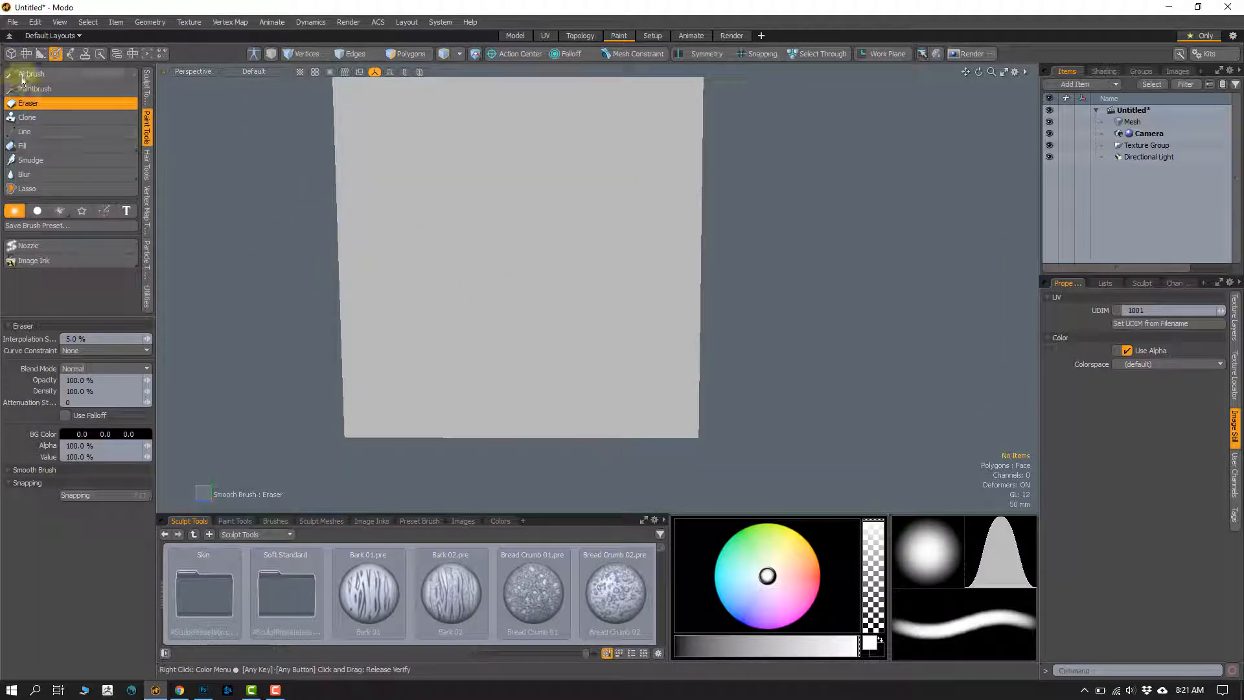
click(45, 88)
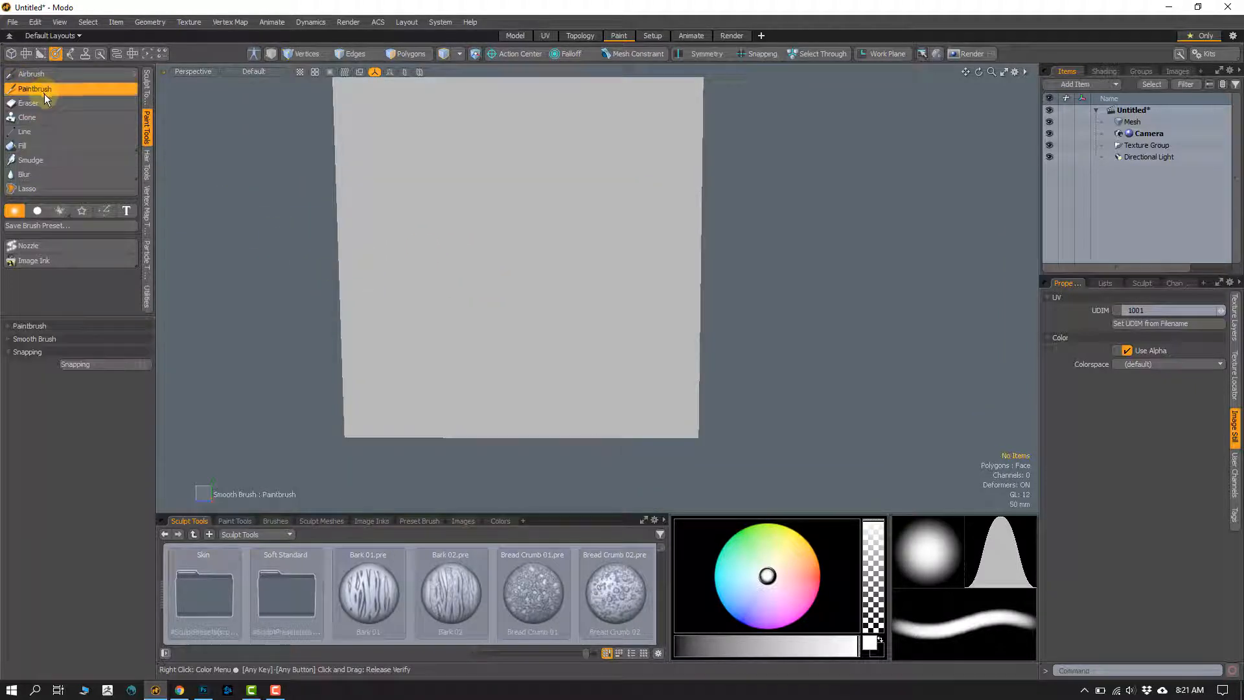
click(23, 262)
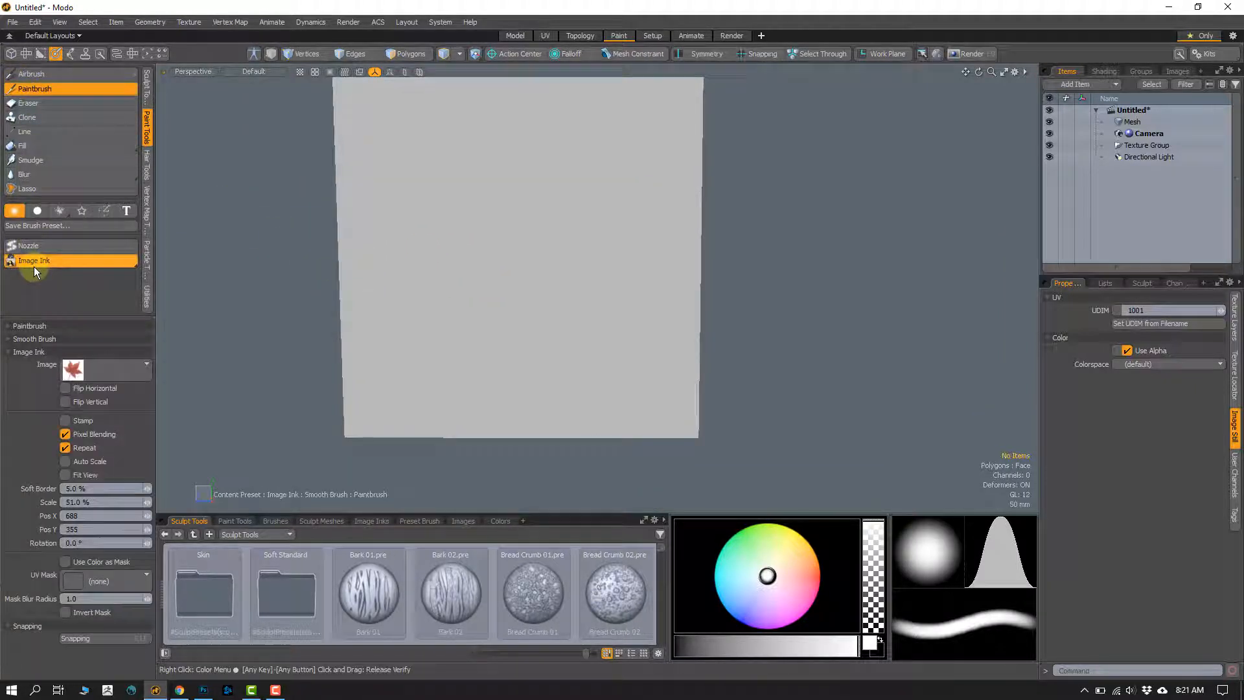
Step: Choose Leaf Green as the Image Ink image and place its overlay over the blank cube face at about X 677, Y 343
click(73, 373)
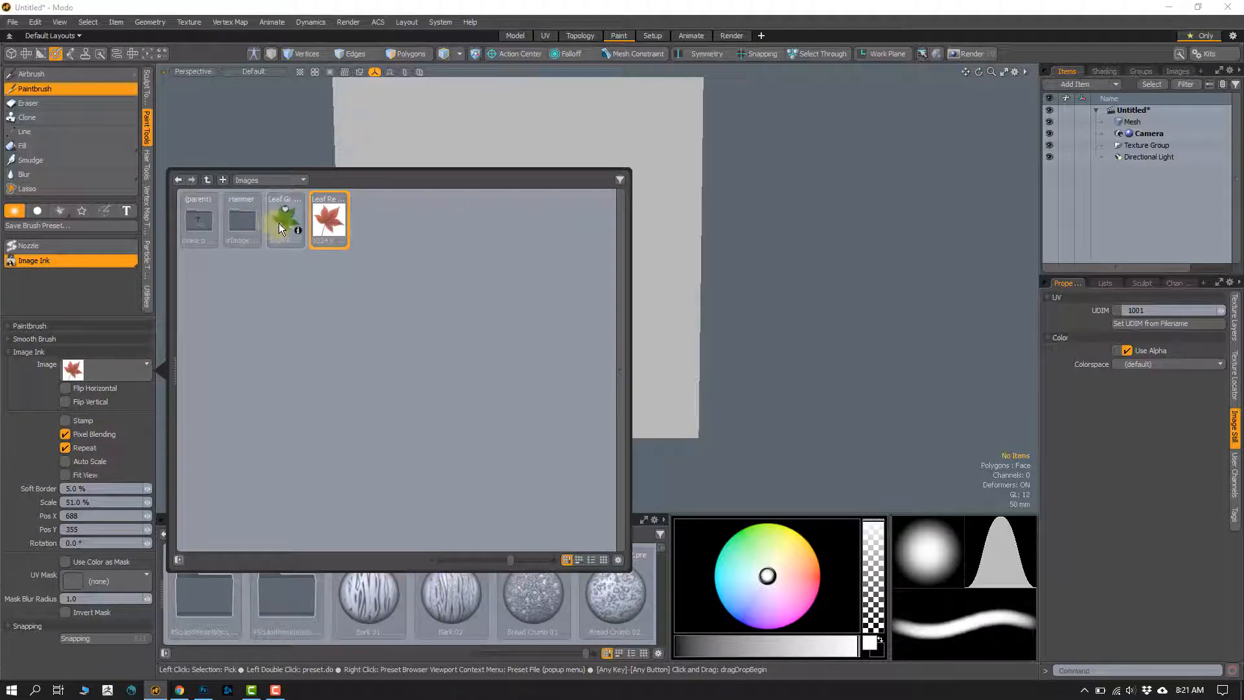
click(278, 223)
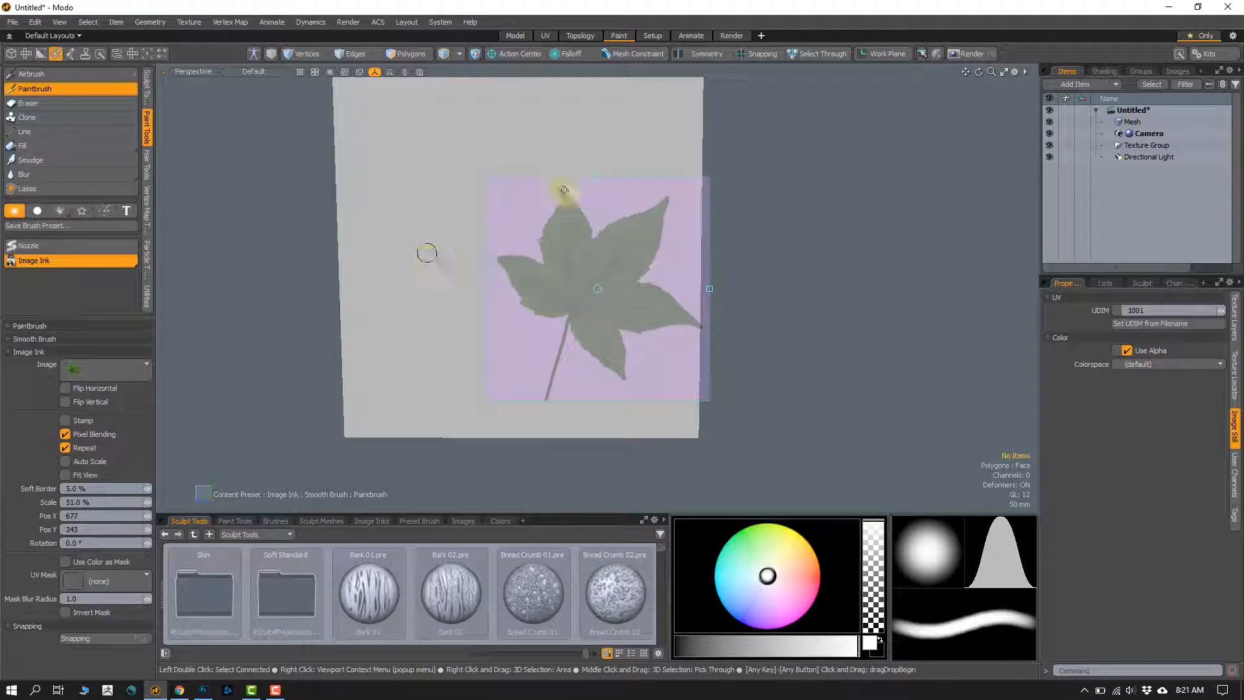
mouse_move(383, 273)
alt+shift+mouse_down()
mouse_move(410, 324)
mouse_move(438, 319)
alt+shift+mouse_up()
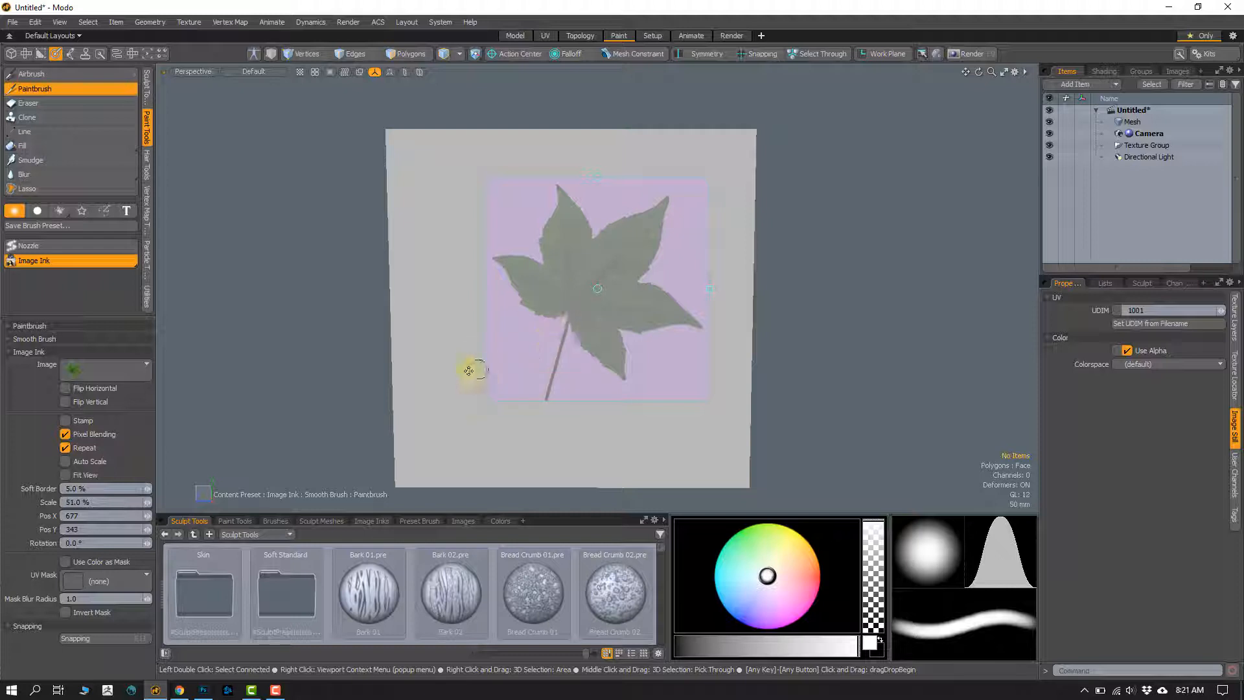
Step: Fit the leaf overlay to the cube face at 77% scale, about 1.15° rotation and position X 677, Y 338
mouse_move(361, 370)
ctrl+alt+mouse_down()
mouse_move(361, 380)
mouse_move(350, 369)
mouse_move(433, 380)
mouse_move(352, 362)
mouse_move(353, 317)
mouse_move(369, 366)
mouse_move(378, 331)
mouse_move(381, 356)
mouse_move(419, 363)
mouse_move(411, 387)
mouse_move(342, 372)
mouse_move(254, 389)
ctrl+alt+mouse_up()
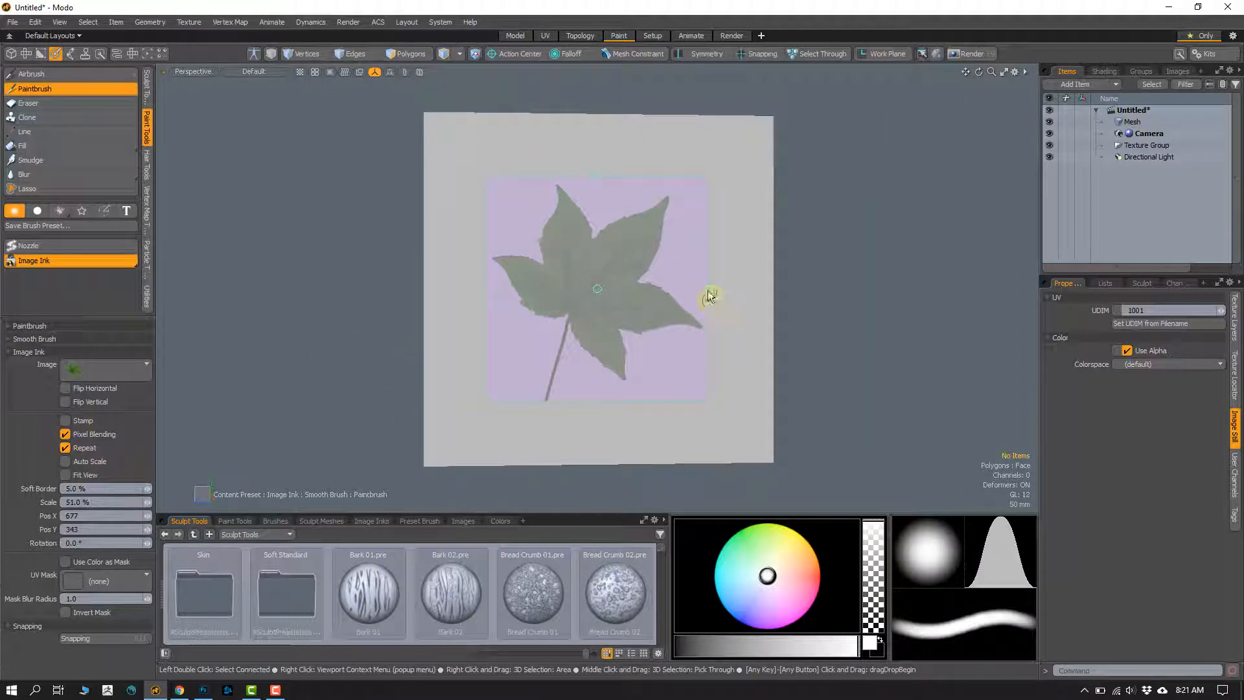
drag(708, 295, 726, 293)
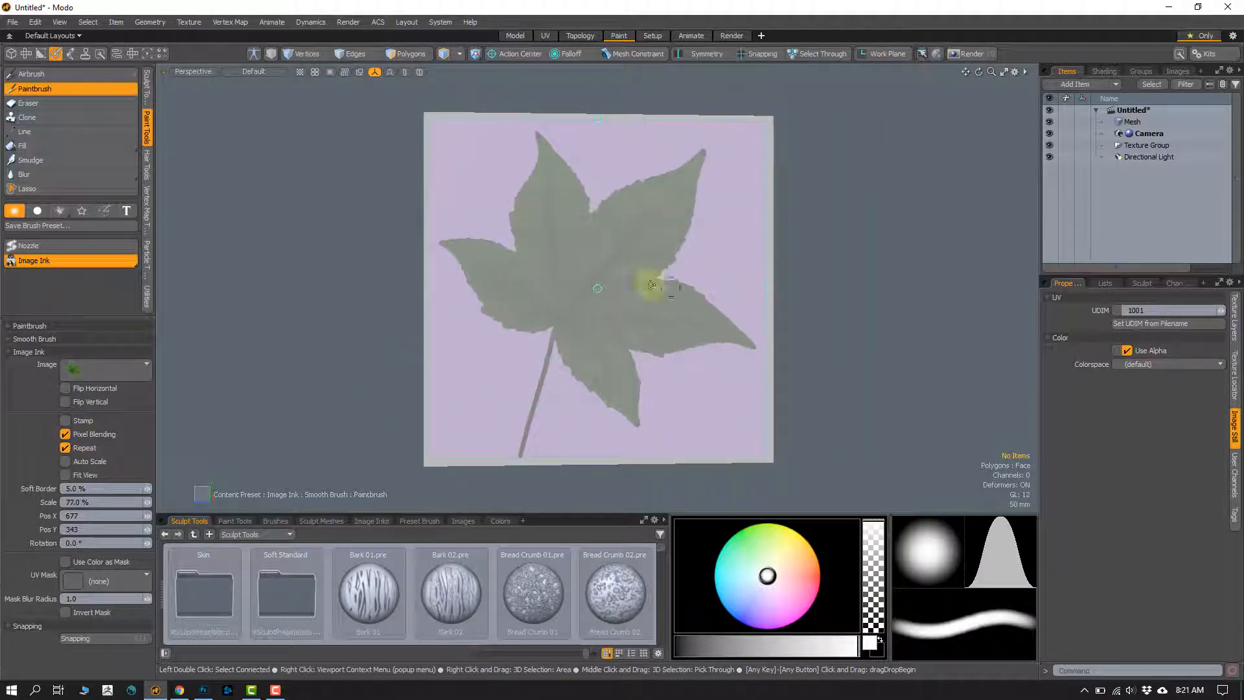
drag(596, 121, 588, 117)
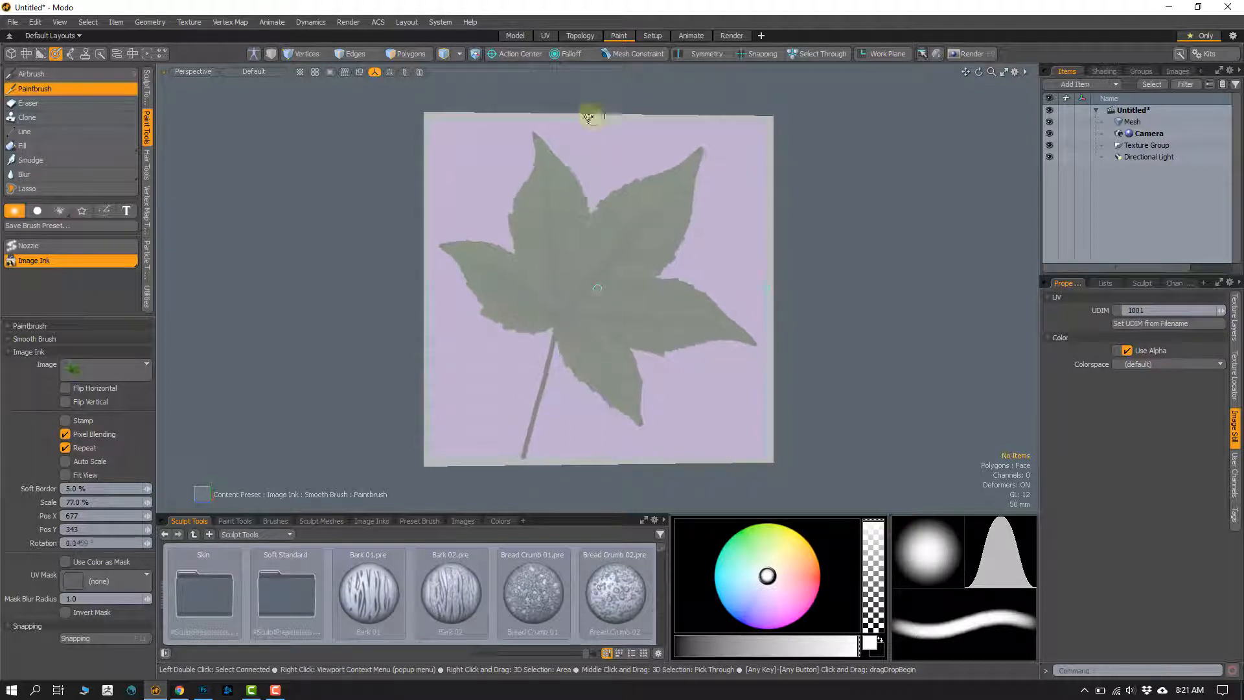
drag(598, 289, 597, 285)
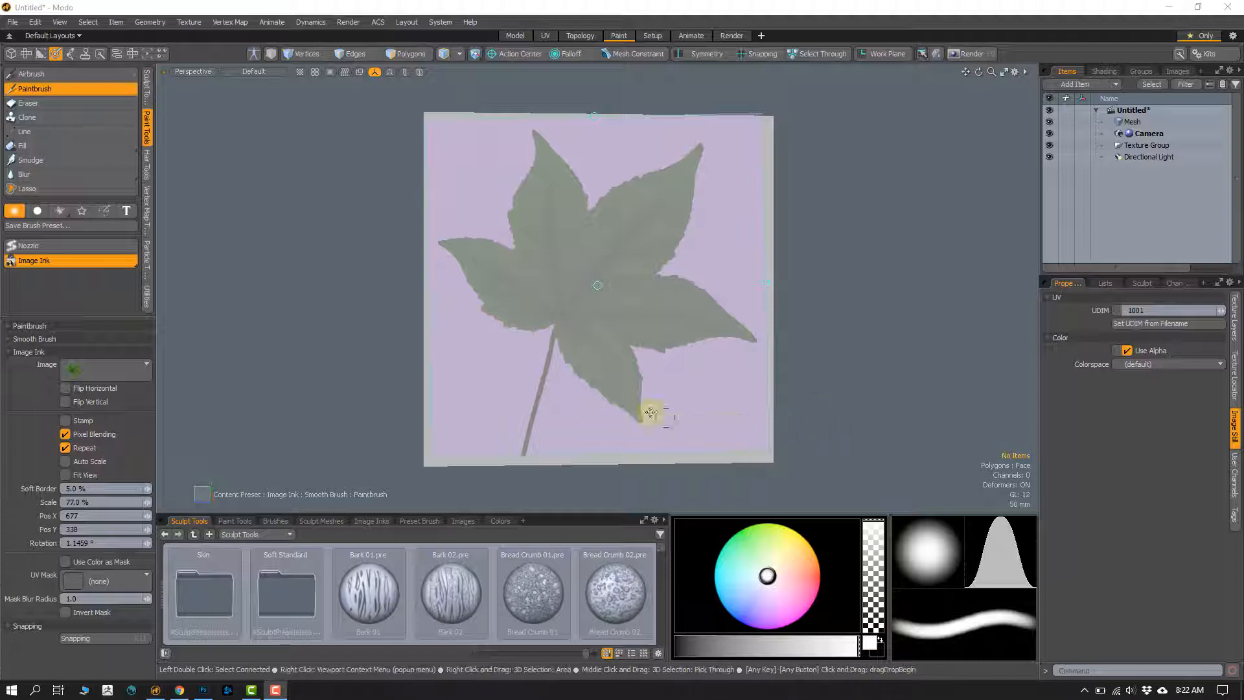
Step: Adjust the brush size and paint the green leaf's stem and outer lobes onto the cube face, leaving its center unpainted
mouse_move(530, 436)
right_down()
mouse_move(544, 436)
mouse_move(525, 428)
right_up()
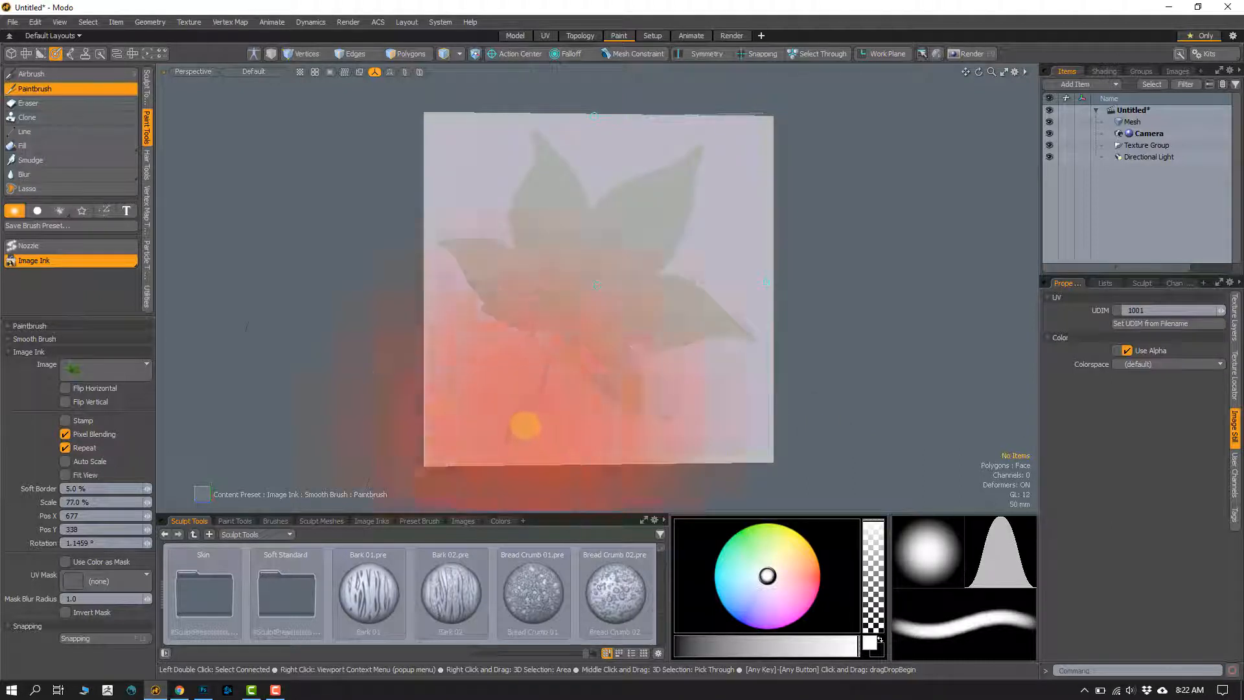
mouse_move(577, 350)
right_down()
mouse_move(425, 333)
mouse_move(315, 357)
right_up()
right_click(581, 339)
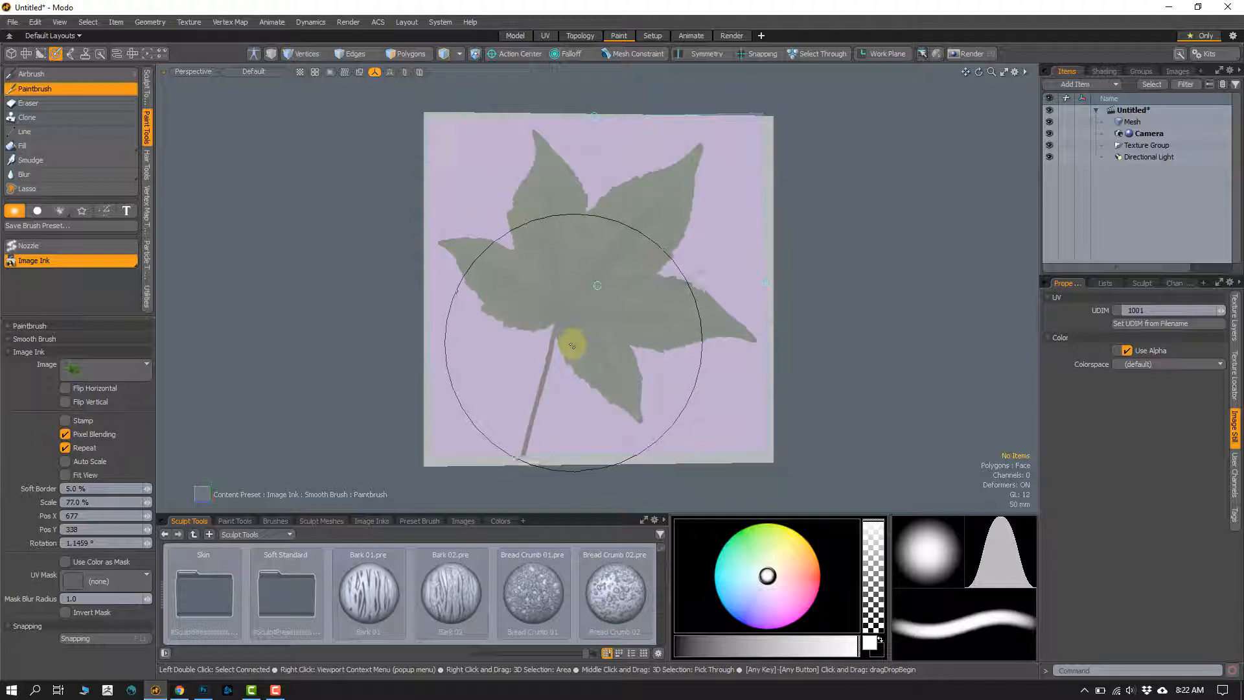
mouse_move(573, 344)
right_down()
mouse_move(600, 344)
mouse_move(508, 342)
right_up()
drag(561, 344, 509, 342)
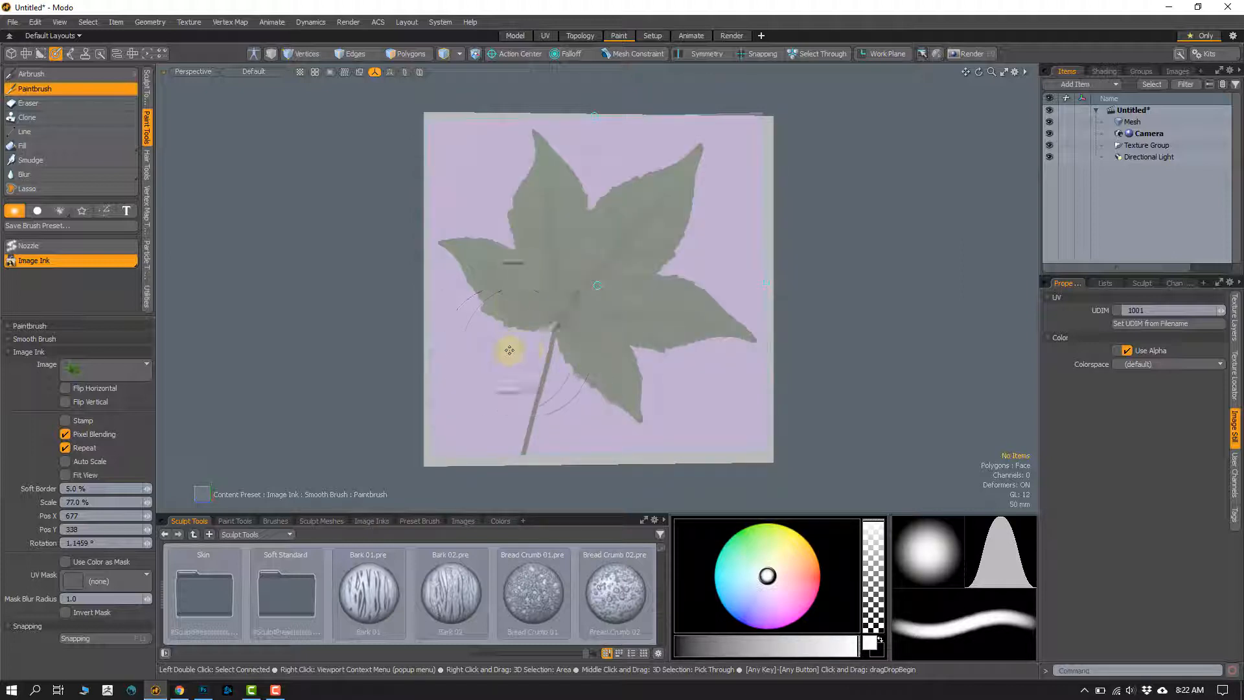
mouse_move(542, 422)
mouse_down()
mouse_move(522, 422)
mouse_move(533, 431)
mouse_move(525, 376)
mouse_move(461, 248)
mouse_move(514, 208)
mouse_move(540, 165)
mouse_move(594, 191)
mouse_move(630, 170)
mouse_move(709, 208)
mouse_move(719, 345)
mouse_move(603, 401)
mouse_move(486, 360)
mouse_up()
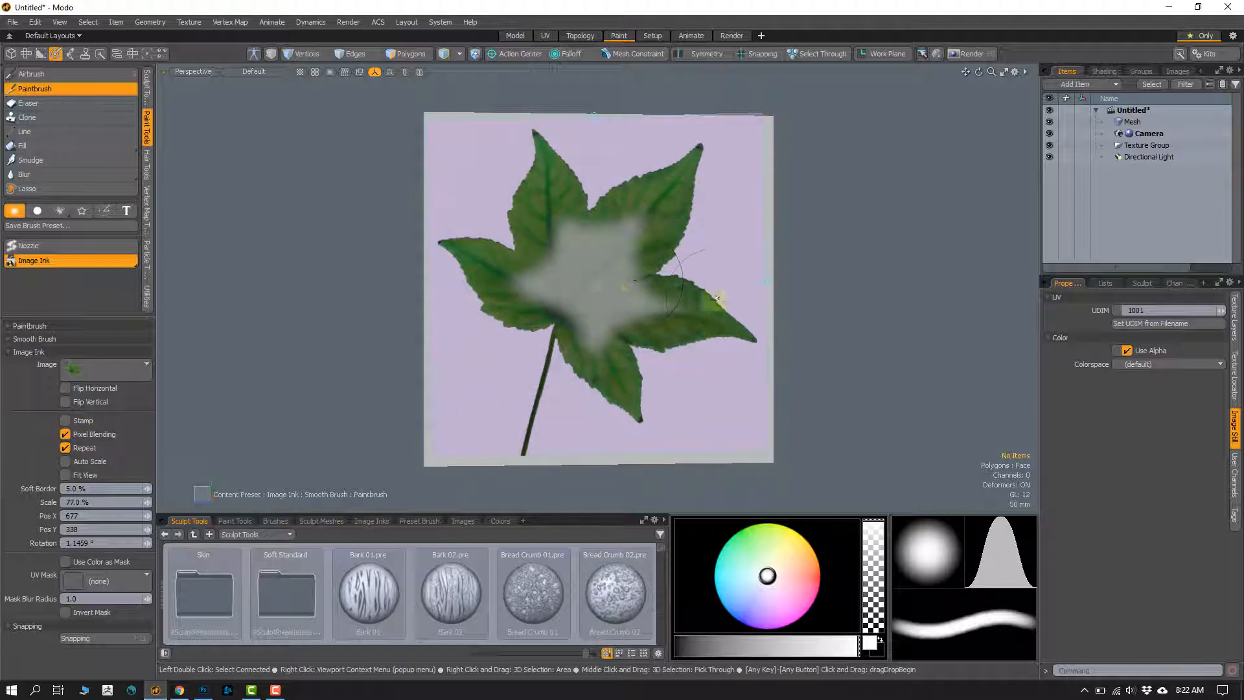
Step: Orbit the cube to compare the painted leaf with the fixed Image Ink overlay, and line the face up with the overlay again
alt+drag(864, 320, 777, 329)
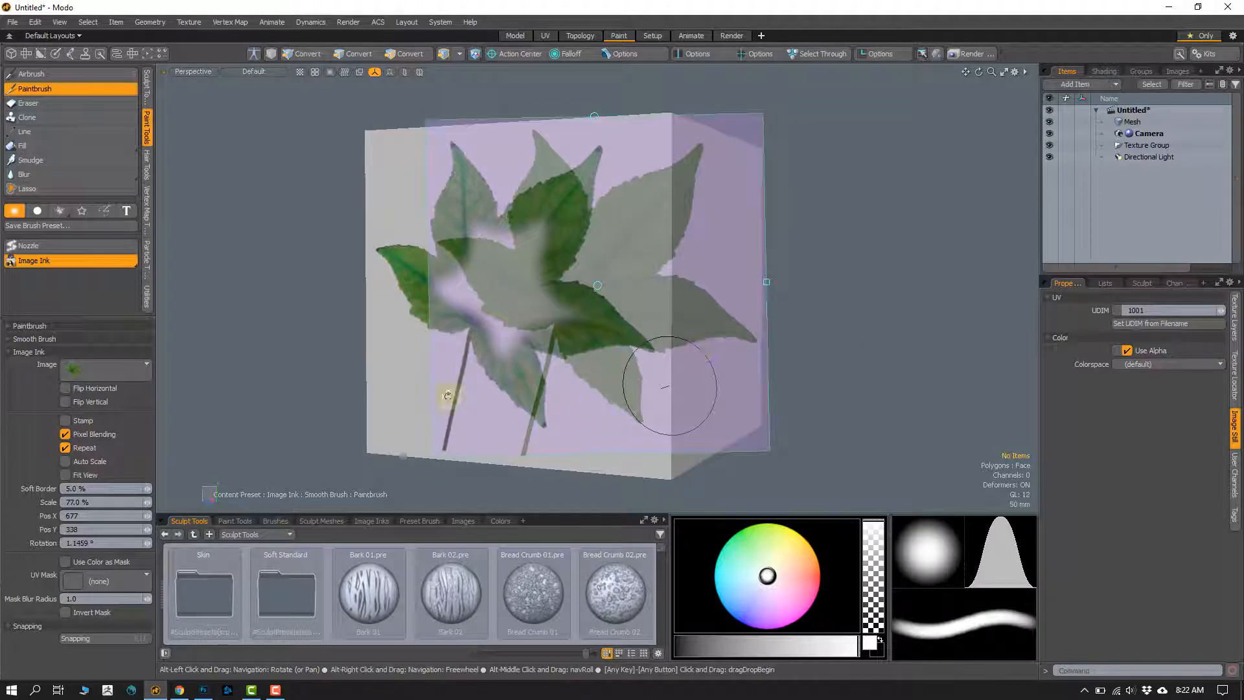
alt+drag(377, 363, 614, 336)
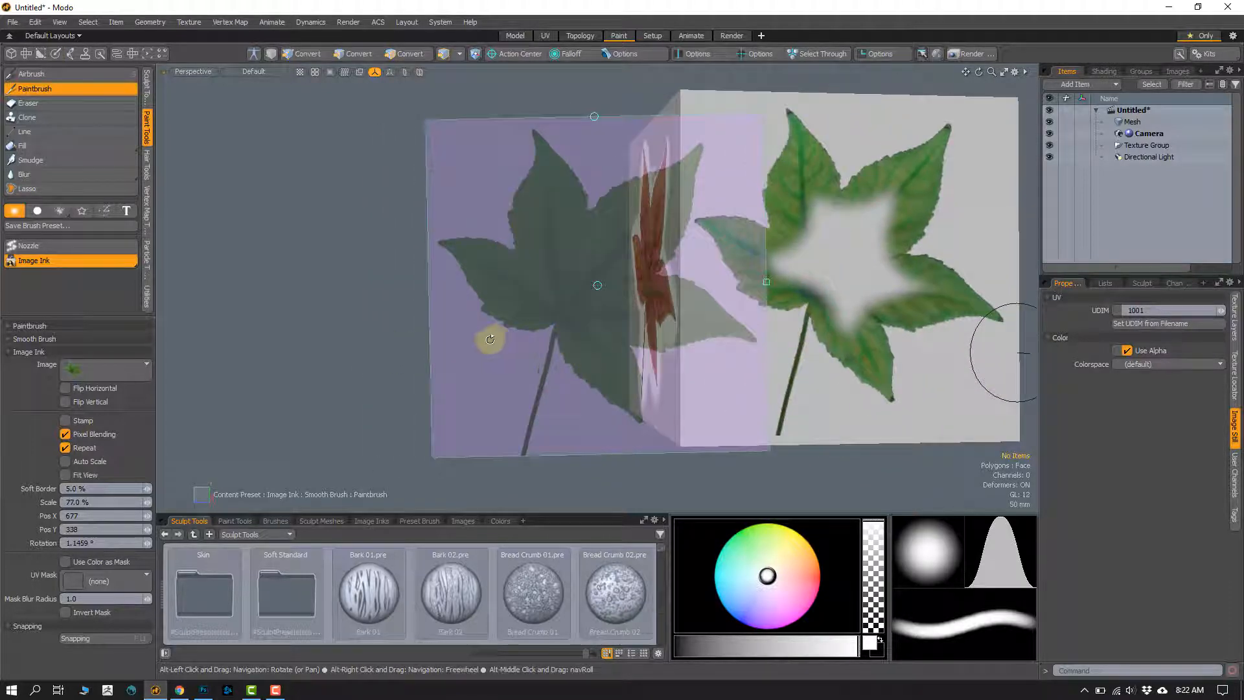
mouse_move(490, 338)
alt+mouse_down()
mouse_move(406, 317)
mouse_move(353, 331)
alt+mouse_up()
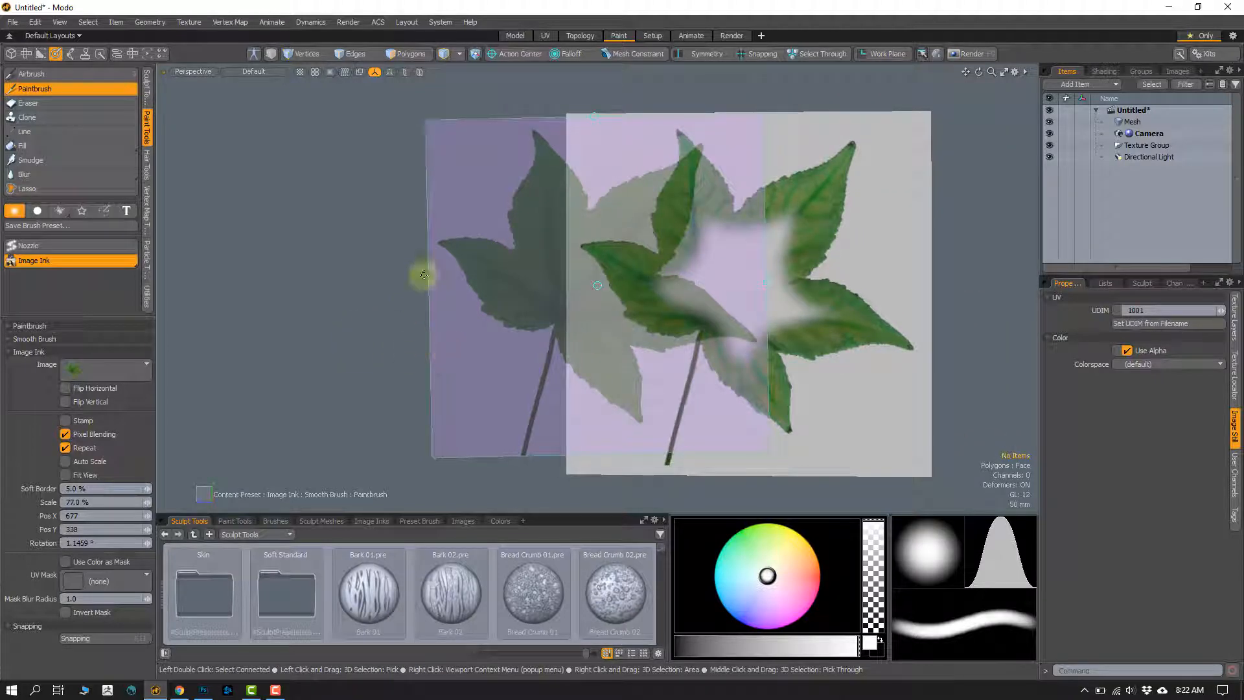
mouse_move(343, 347)
alt+shift+mouse_down()
mouse_move(225, 352)
mouse_move(247, 395)
mouse_move(258, 381)
alt+shift+mouse_up()
mouse_move(495, 310)
mouse_down()
mouse_move(526, 293)
mouse_move(526, 305)
mouse_move(533, 281)
mouse_move(570, 315)
mouse_move(632, 254)
mouse_move(613, 239)
mouse_up()
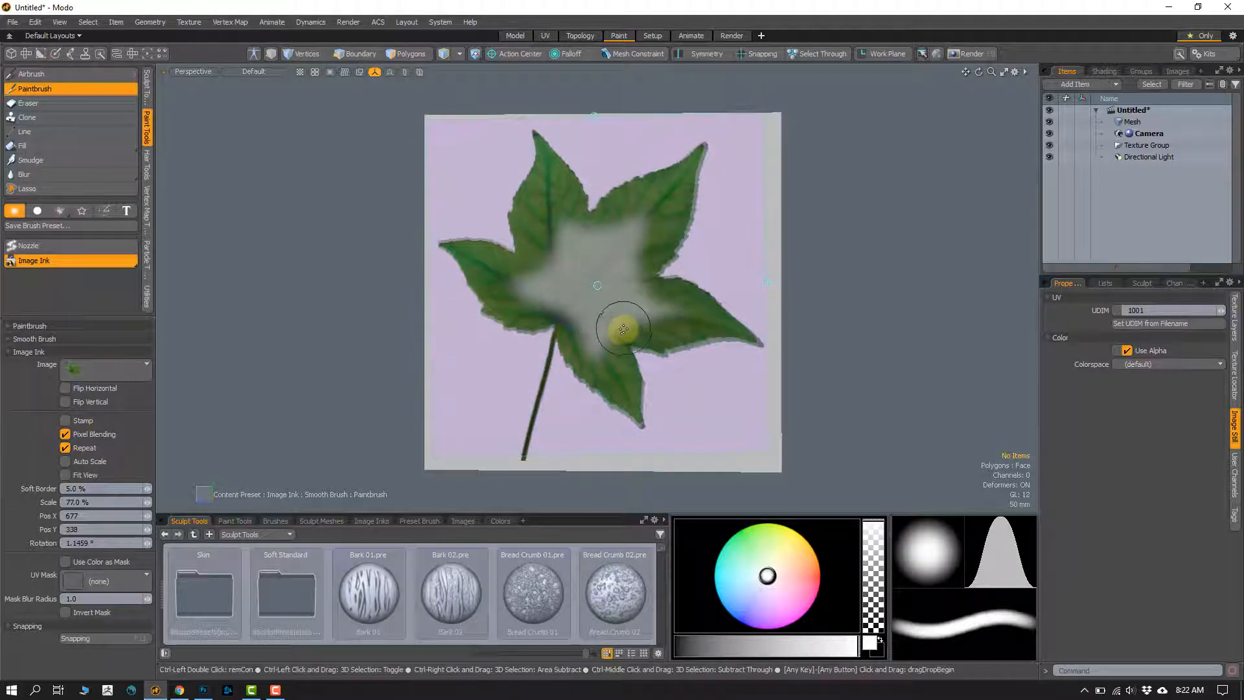
Step: Undo the partial leaf and paint the complete green leaf onto the cube face with an adjusted brush size
right_drag(623, 329, 617, 335)
mouse_move(613, 337)
mouse_down()
mouse_move(603, 339)
mouse_move(614, 242)
mouse_move(551, 415)
mouse_up()
right_drag(529, 418, 519, 419)
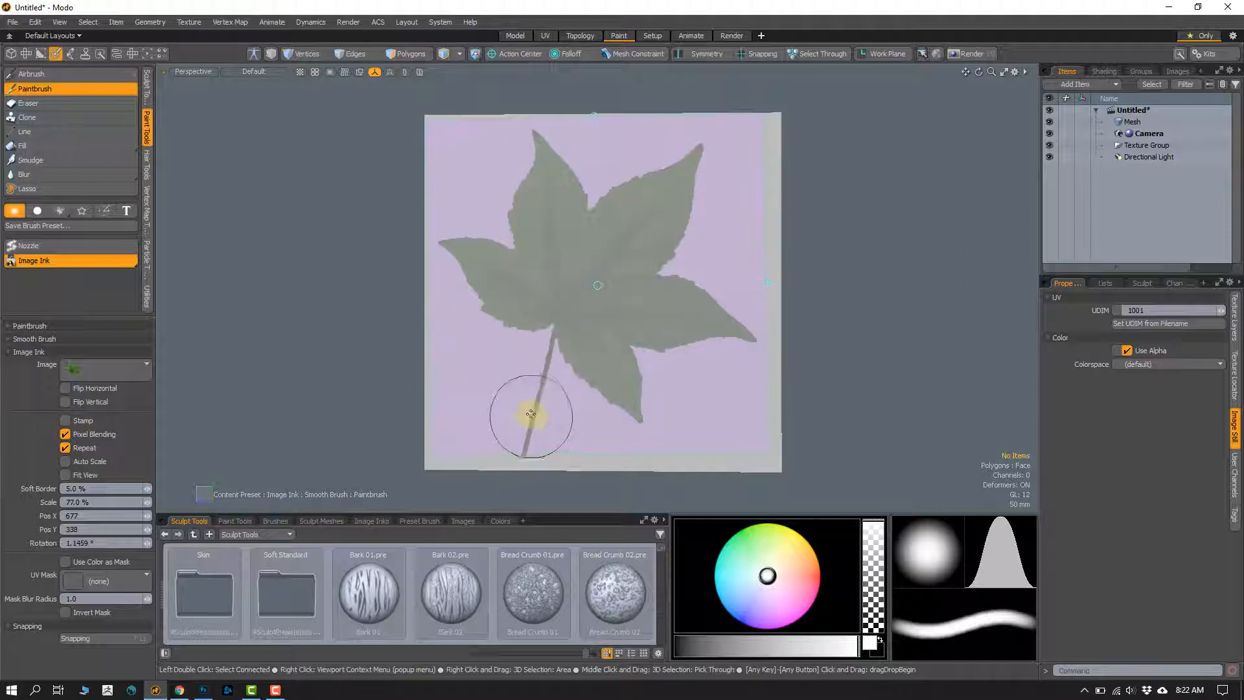
mouse_move(534, 418)
mouse_down()
mouse_move(522, 446)
mouse_move(551, 344)
mouse_move(483, 288)
mouse_move(482, 237)
mouse_move(544, 145)
mouse_move(694, 178)
mouse_move(708, 277)
mouse_move(540, 392)
mouse_up()
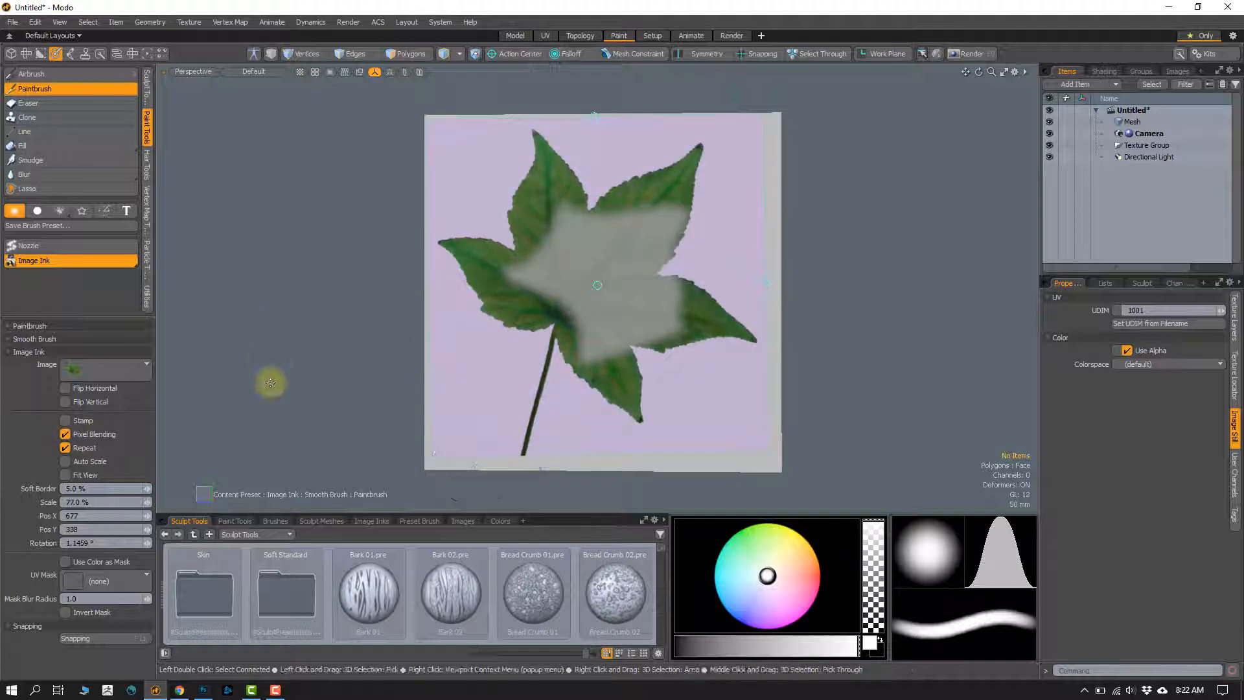
mouse_move(597, 285)
mouse_down()
mouse_move(564, 295)
mouse_move(550, 246)
mouse_move(556, 264)
mouse_move(508, 285)
mouse_move(528, 233)
mouse_move(615, 227)
mouse_move(654, 279)
mouse_move(587, 340)
mouse_move(583, 272)
mouse_move(542, 223)
mouse_up()
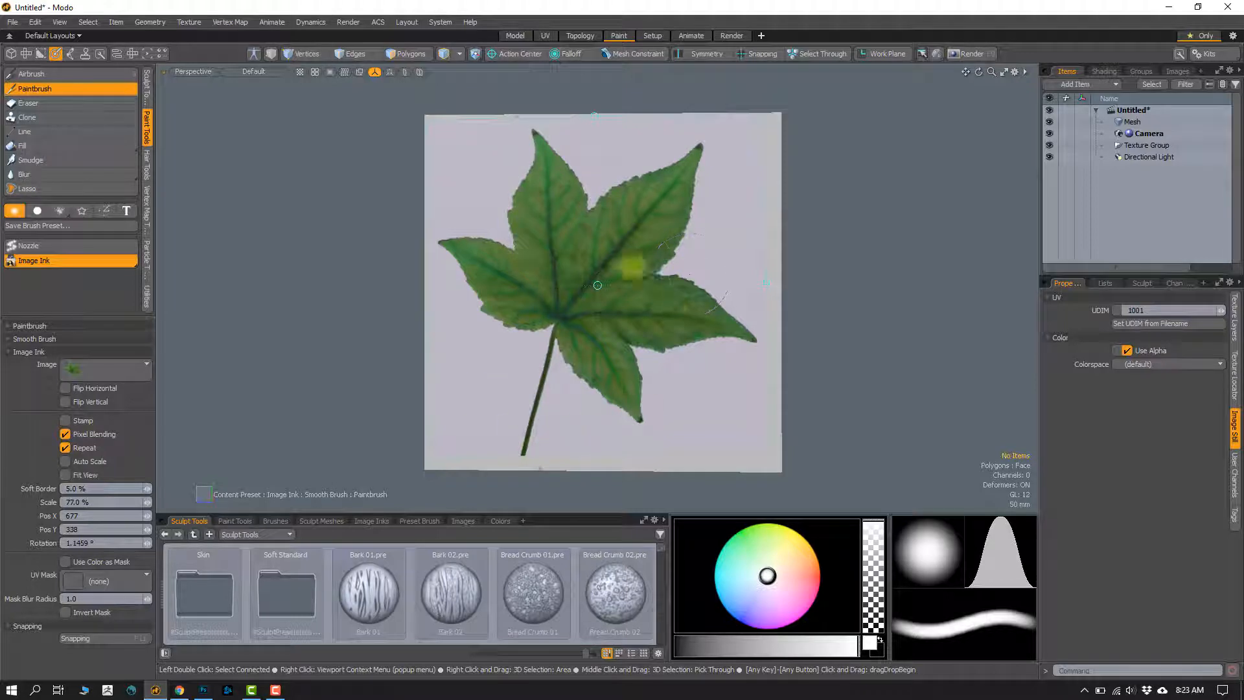
drag(631, 266, 479, 295)
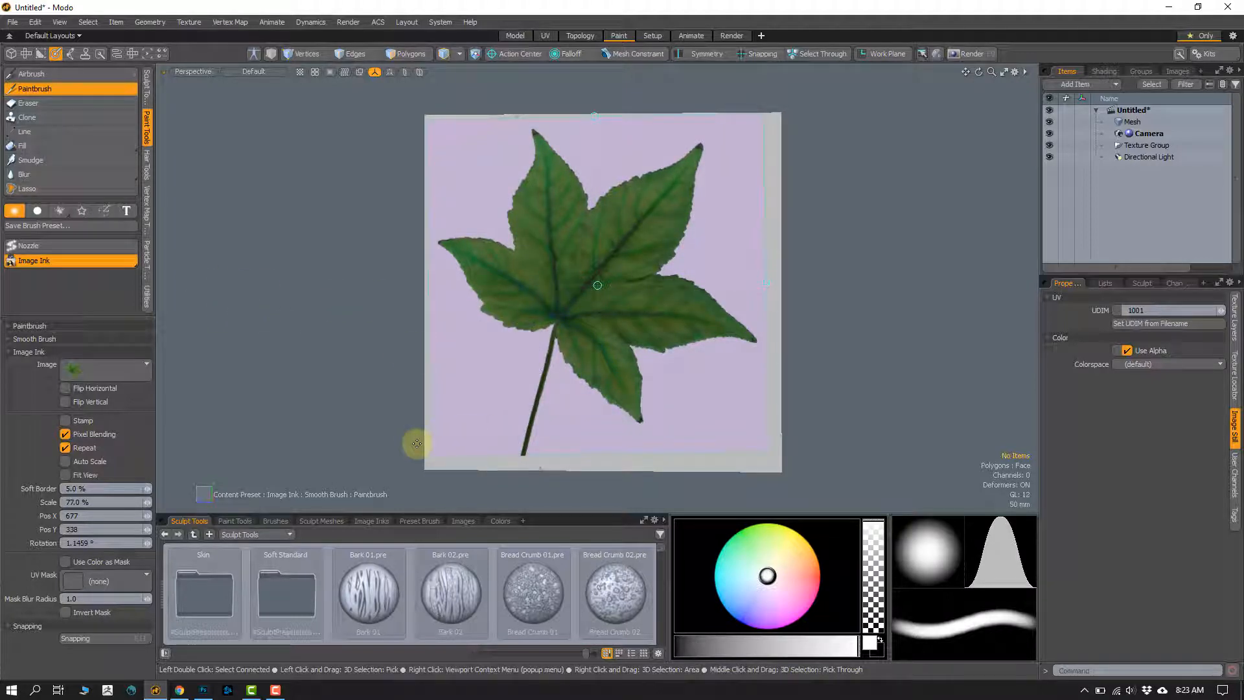
Step: Turn off Image Ink to inspect the painted leaf, and turn it back on over another blank face of the cube
click(47, 263)
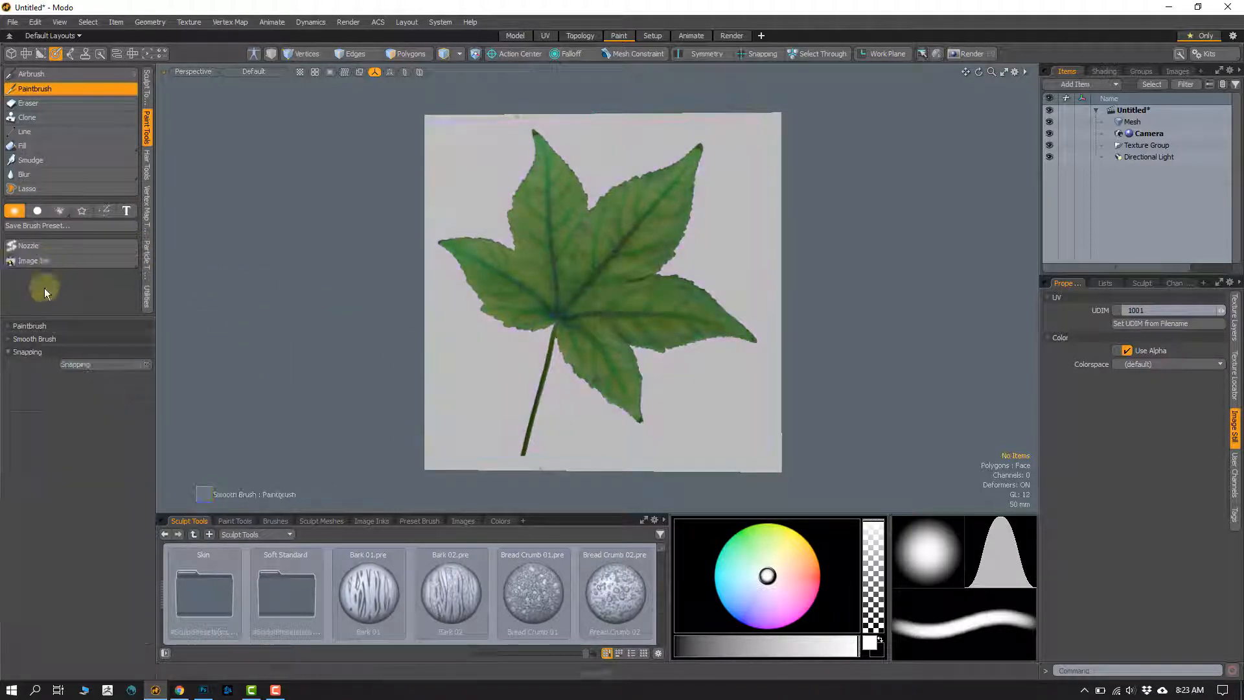
mouse_move(603, 313)
alt+mouse_down()
mouse_move(554, 311)
mouse_move(547, 333)
mouse_move(569, 278)
mouse_move(495, 263)
mouse_move(611, 325)
mouse_move(486, 322)
mouse_move(535, 327)
mouse_move(458, 355)
mouse_move(421, 314)
alt+mouse_up()
click(40, 261)
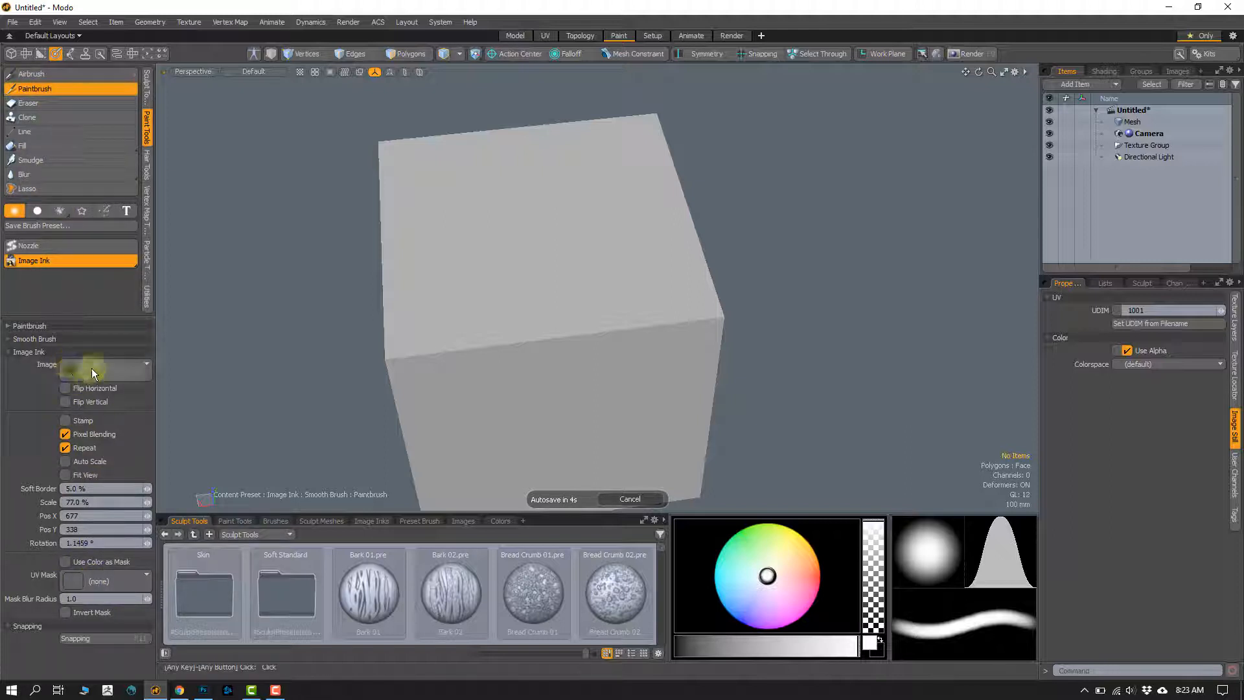
key(alt)
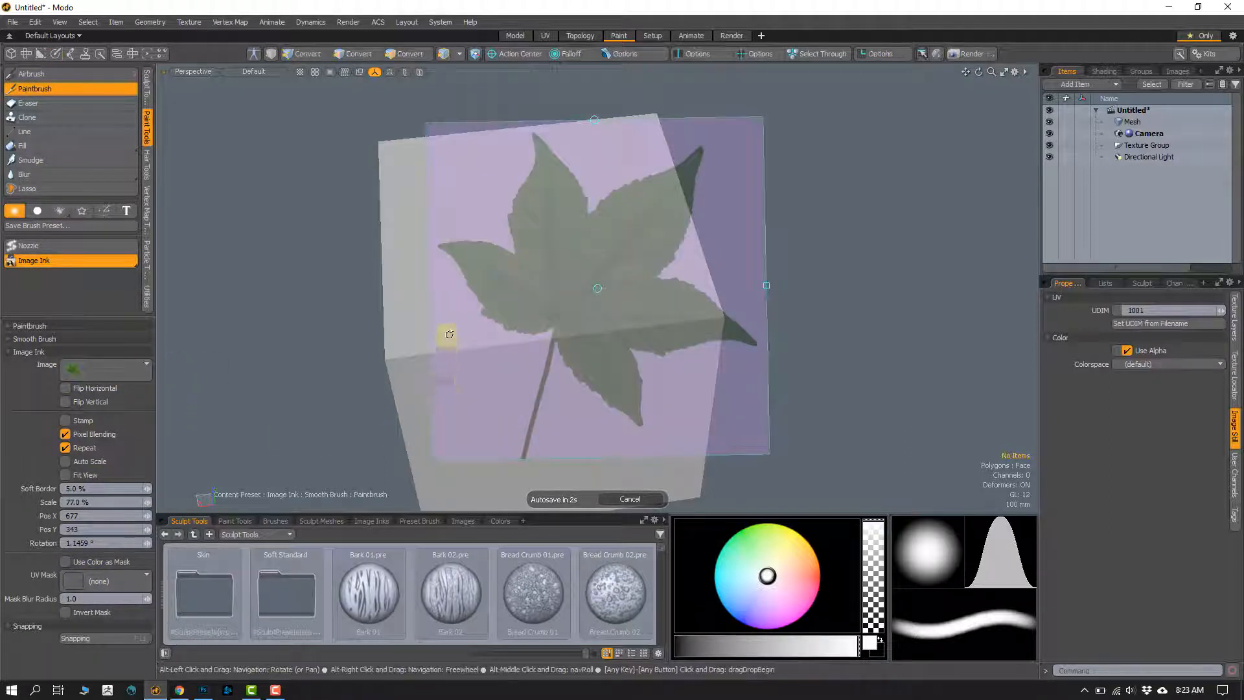
alt+drag(449, 335, 740, 290)
Step: Scale the leaf overlay to 35% and move it to about X 715, Y 268 in the blank face's upper-right corner
scroll(722, 357, up, 2)
alt+drag(722, 360, 684, 338)
alt+shift+drag(685, 338, 680, 360)
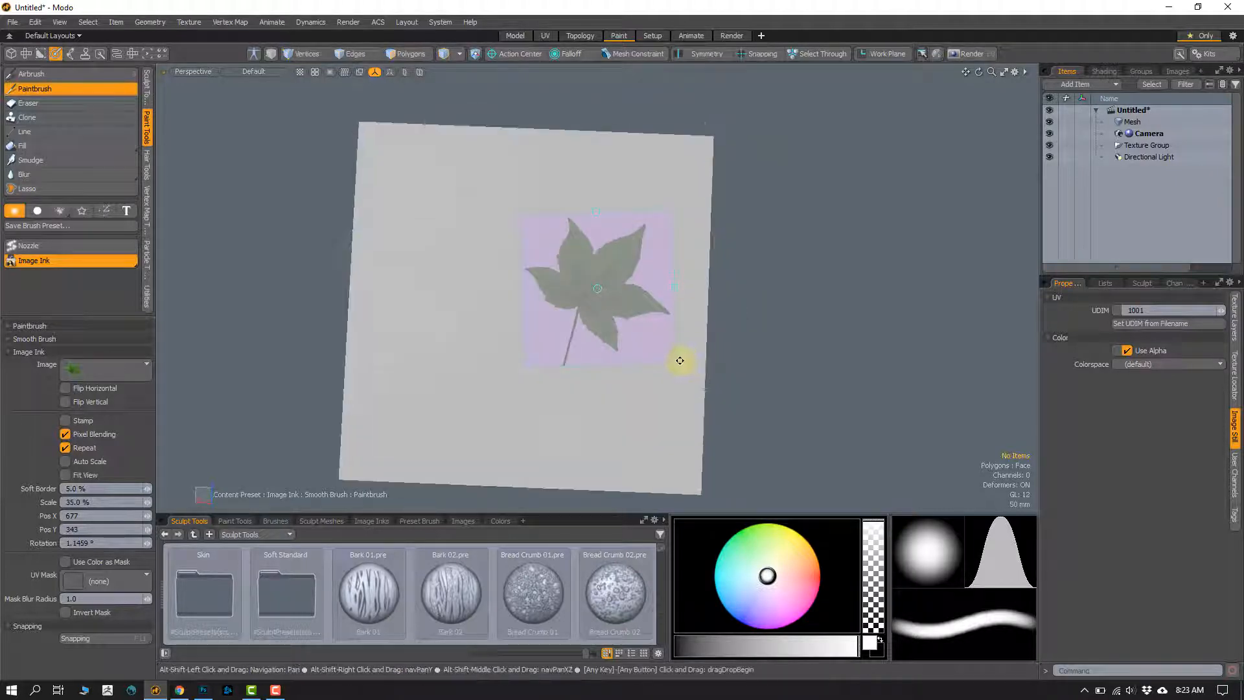
alt+drag(739, 333, 760, 331)
drag(597, 289, 622, 241)
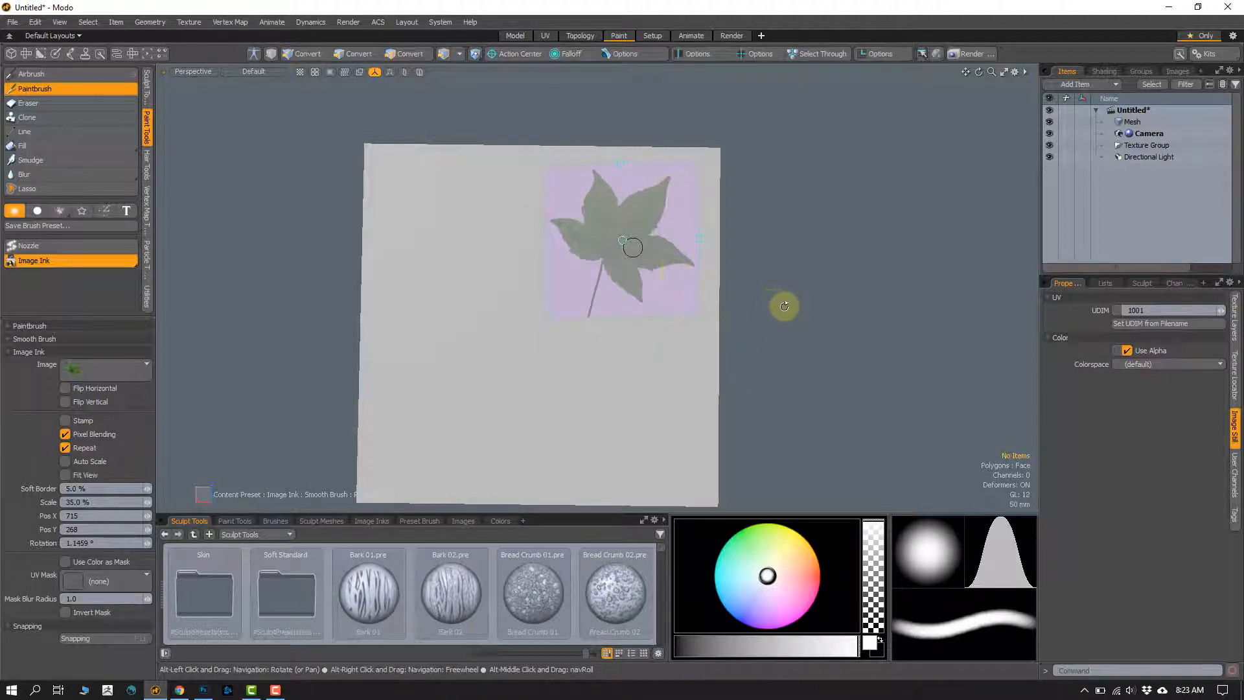
alt+drag(784, 306, 788, 304)
Step: Paint the small green leaf in the upper-right corner of the cube face
click(595, 295)
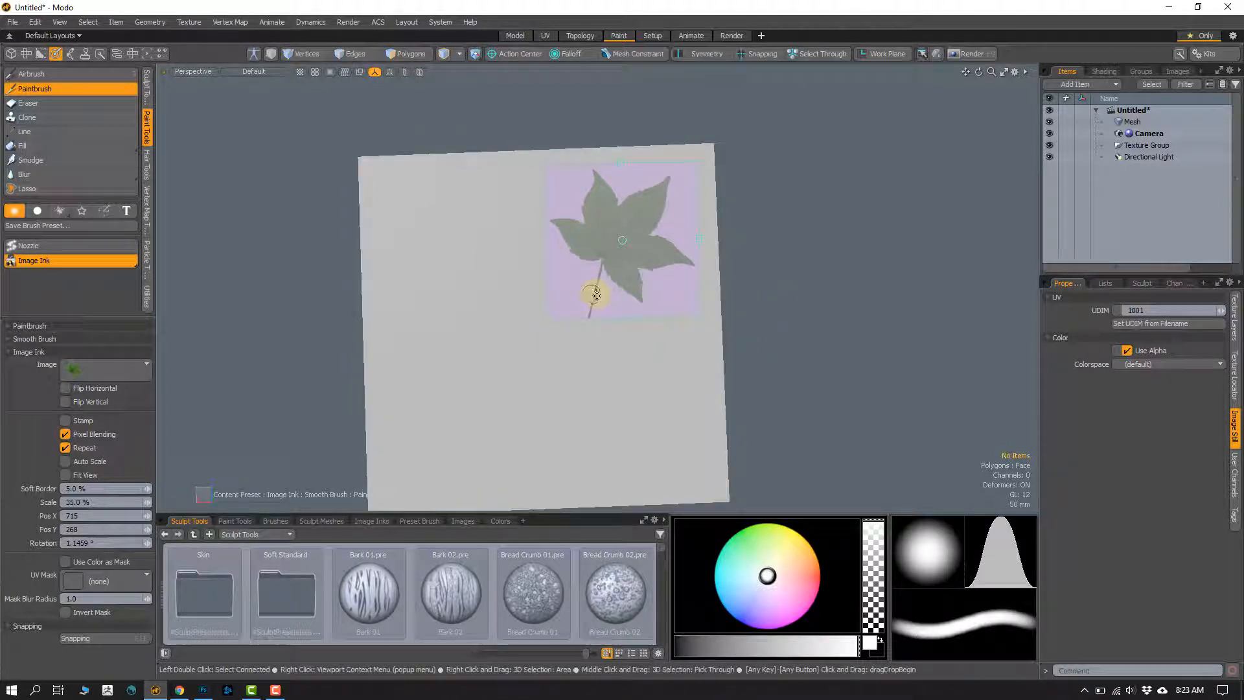
drag(596, 295, 588, 318)
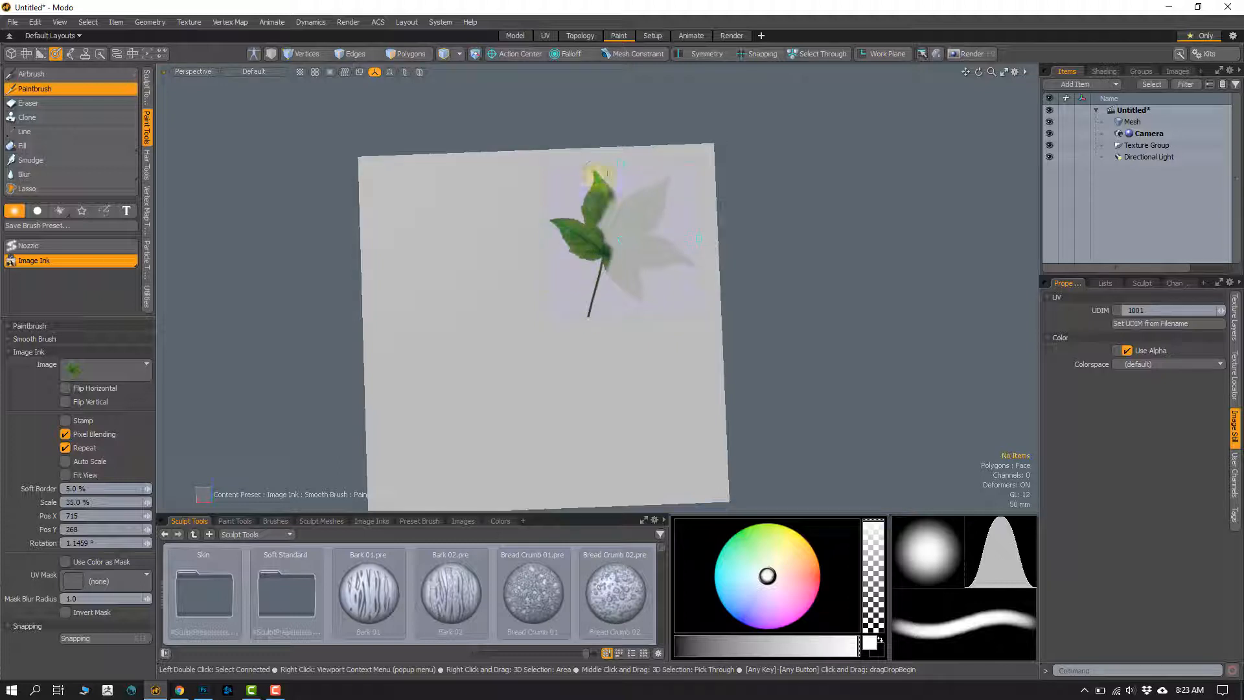
mouse_move(596, 175)
mouse_down()
mouse_move(645, 190)
mouse_move(674, 256)
mouse_move(628, 288)
mouse_move(612, 237)
mouse_move(615, 278)
mouse_move(633, 252)
mouse_move(600, 270)
mouse_up()
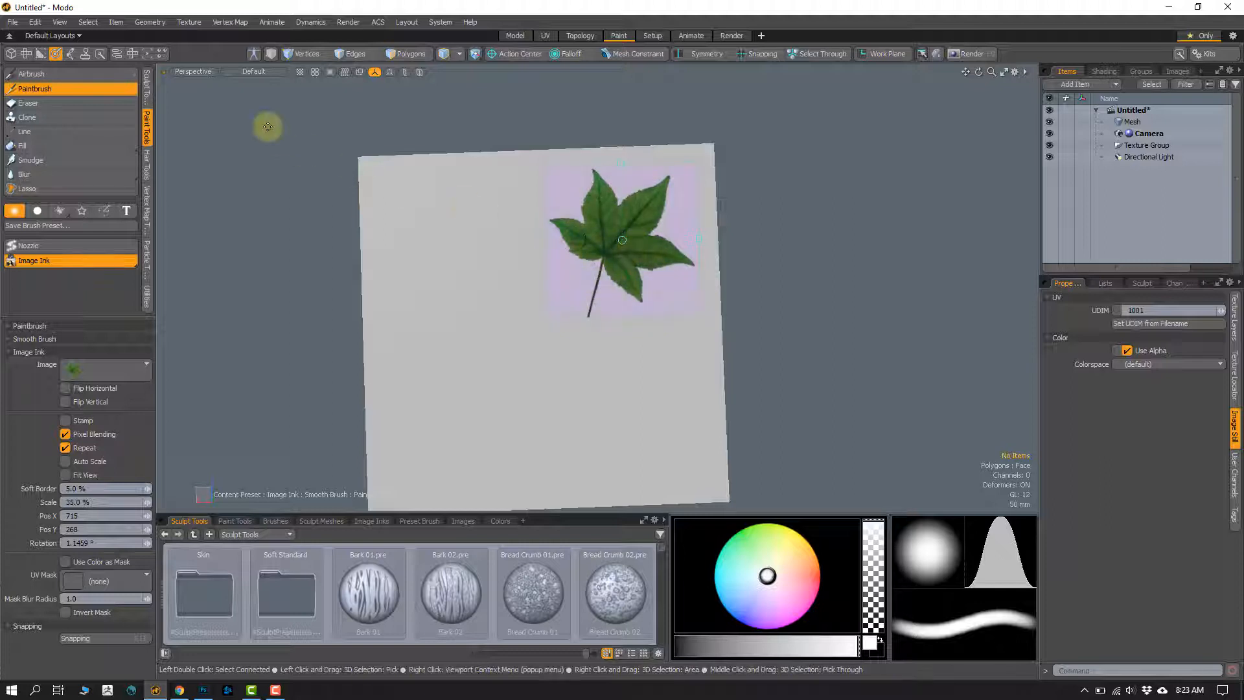
Step: Set the viewport shading to Texture and move the leaf overlay beside the painted leaf, to about X 470, Y 283
click(247, 74)
click(233, 131)
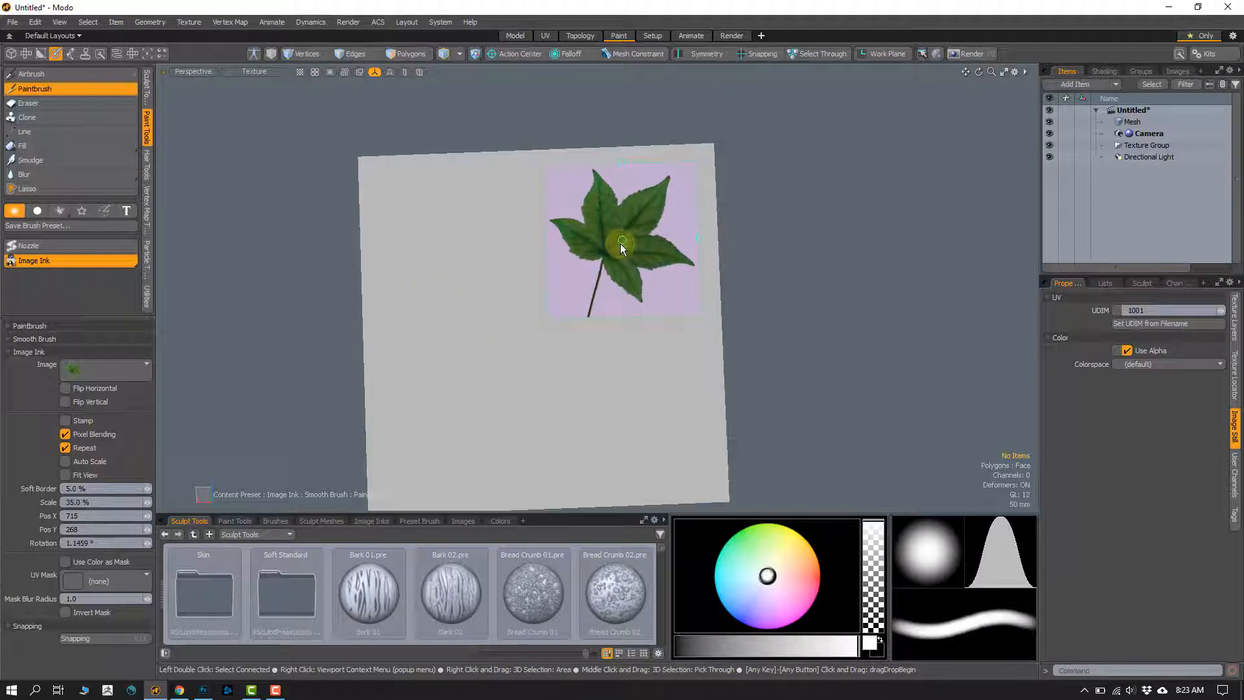
drag(622, 240, 463, 250)
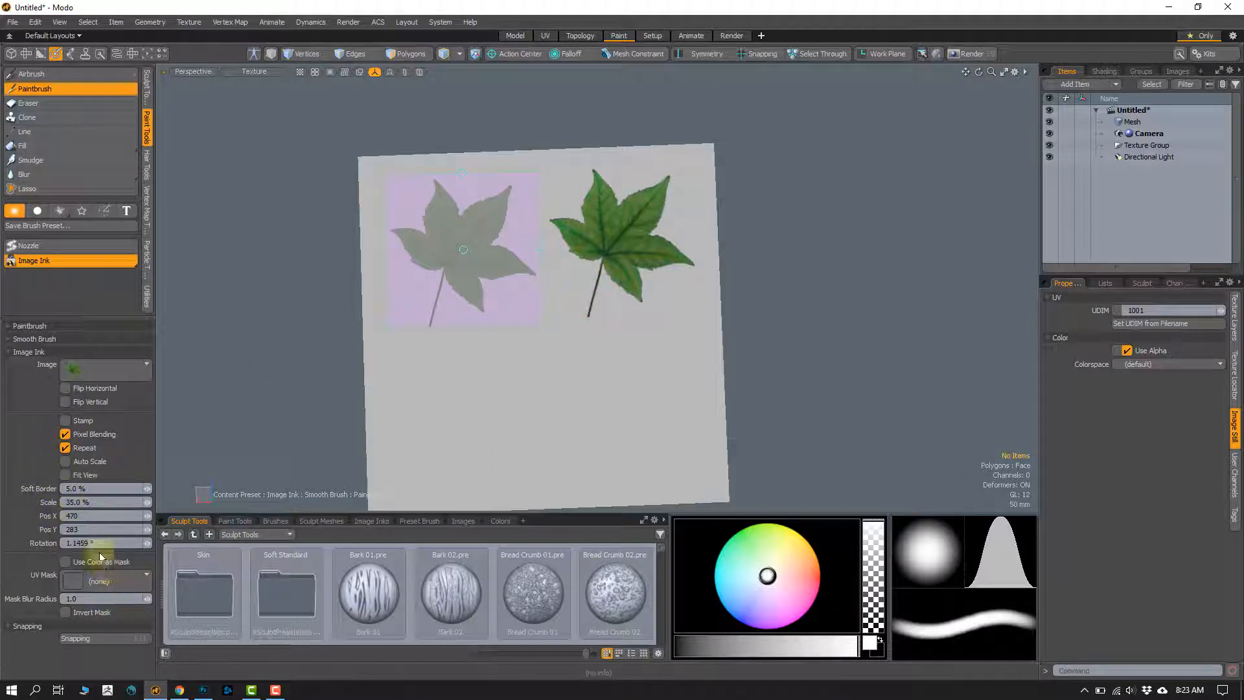
Step: Set the Paintbrush opacity to 50%
click(10, 326)
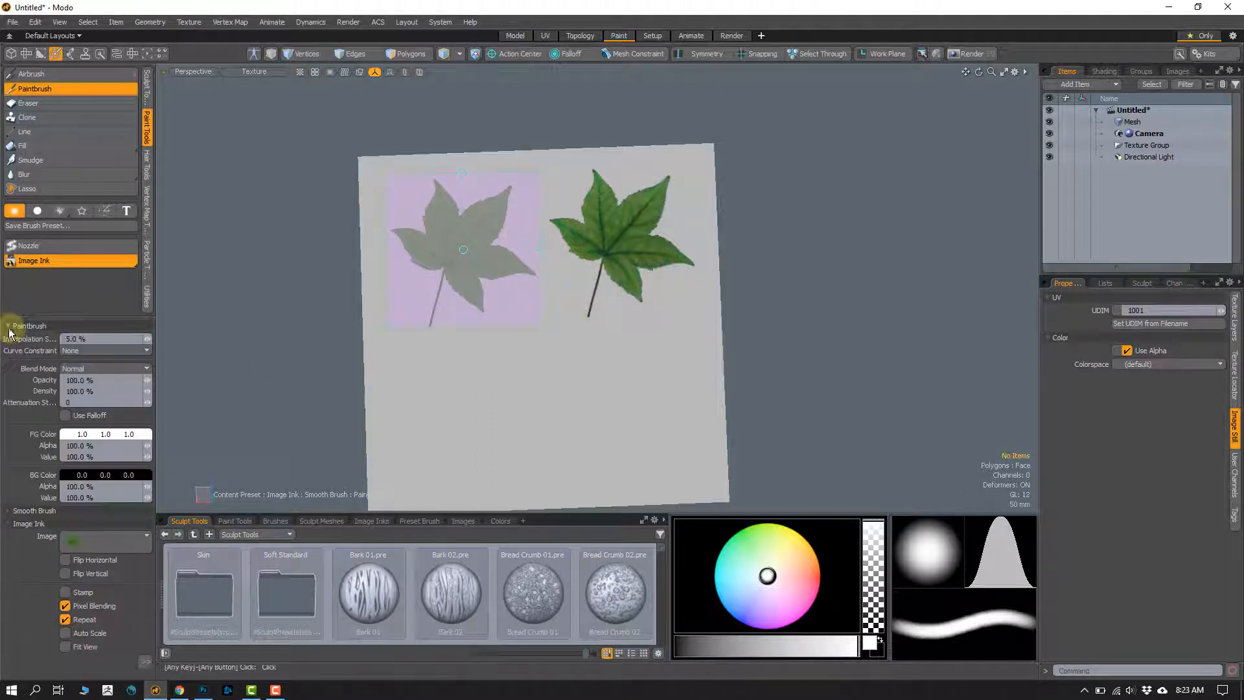
click(98, 383)
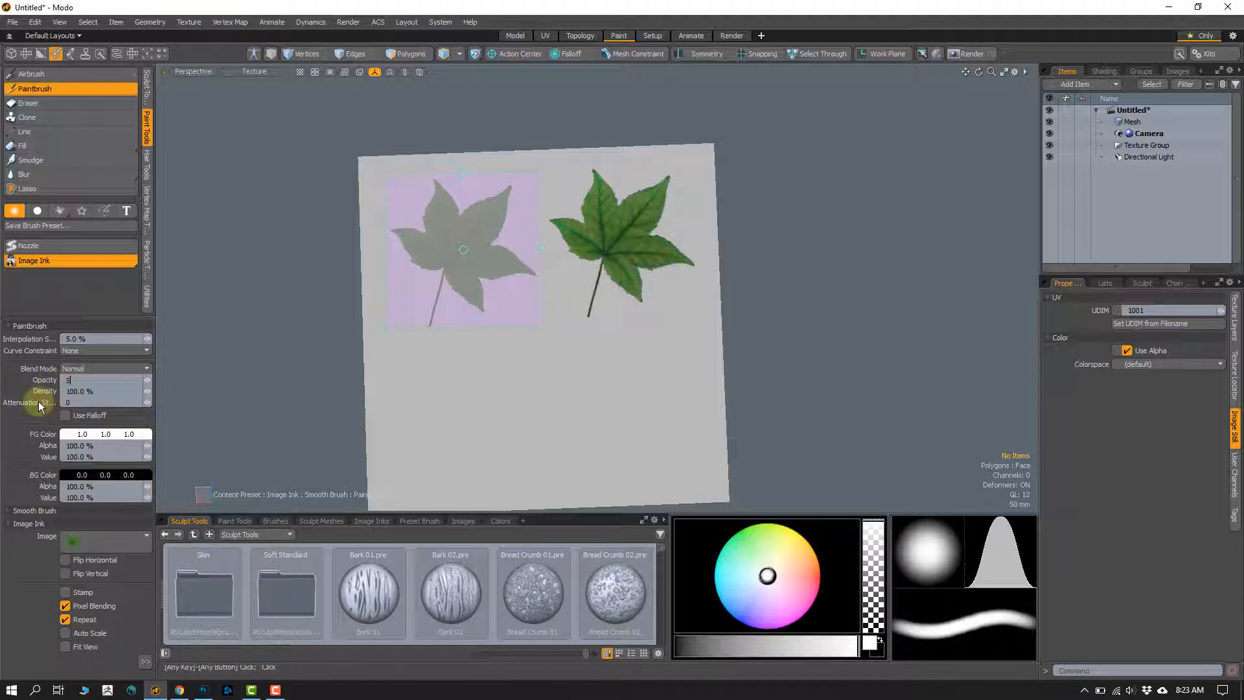
key(Return)
Step: Paint the half-opaque leaf through the overlay in the upper-left corner of the cube face
drag(420, 295, 428, 329)
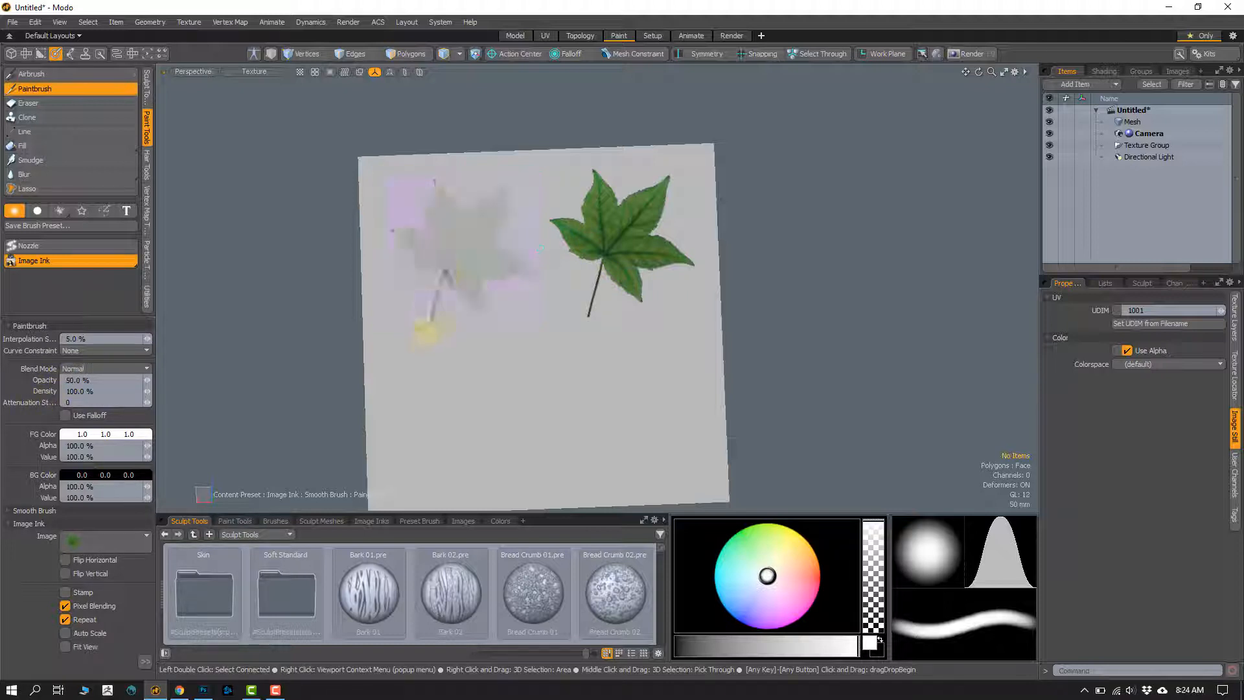
drag(414, 234, 428, 314)
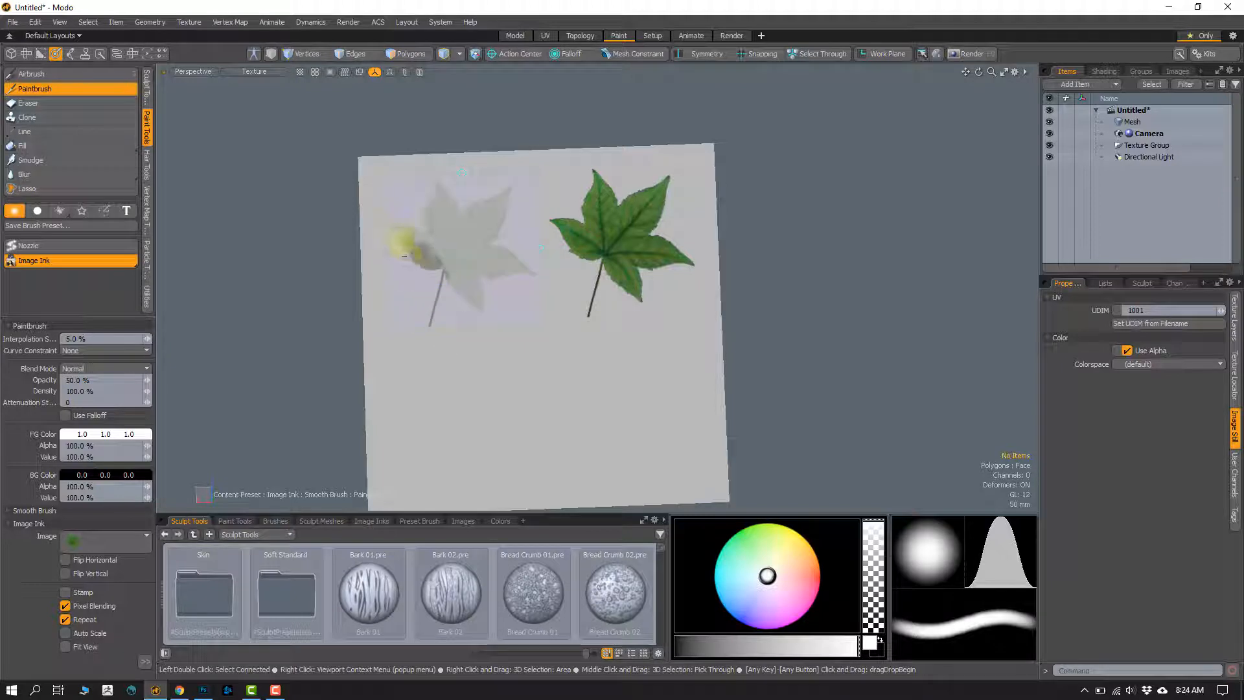
drag(448, 178, 453, 228)
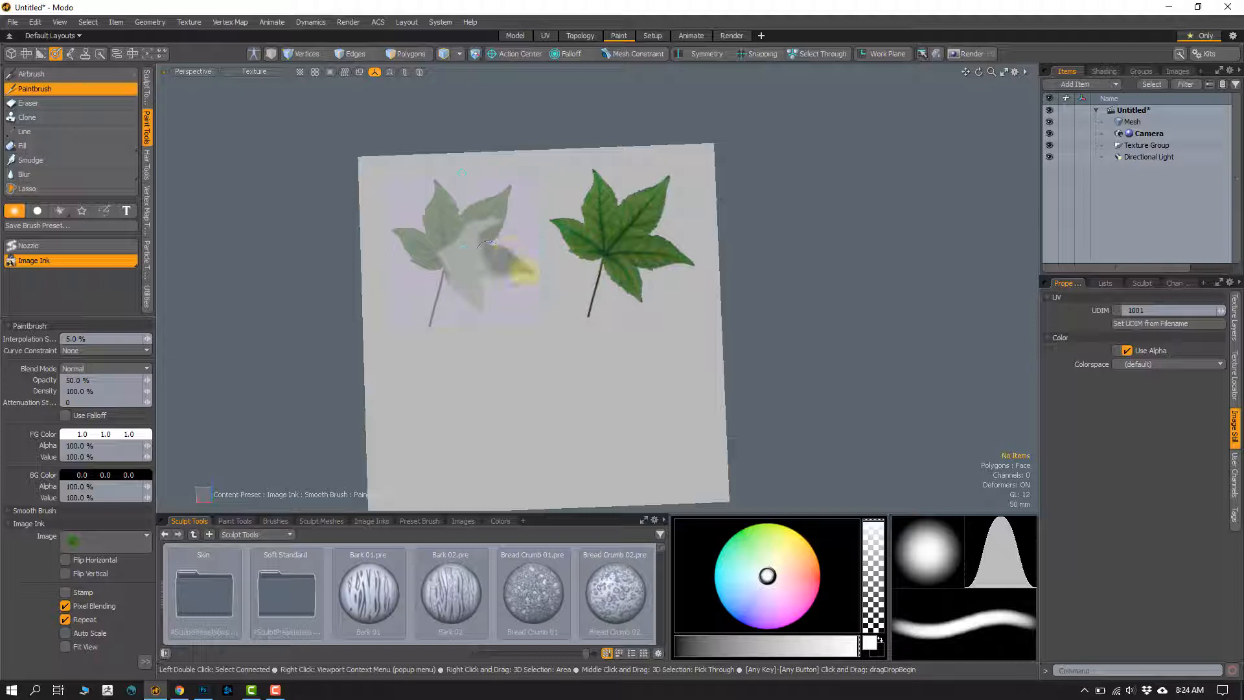
mouse_move(473, 217)
mouse_down()
mouse_move(477, 282)
mouse_move(448, 264)
mouse_up()
Step: Move the overlay to the cube face's lower-left corner, below the faded leaf, and set the Paintbrush opacity to 100%
middle_drag(466, 257, 466, 410)
click(73, 387)
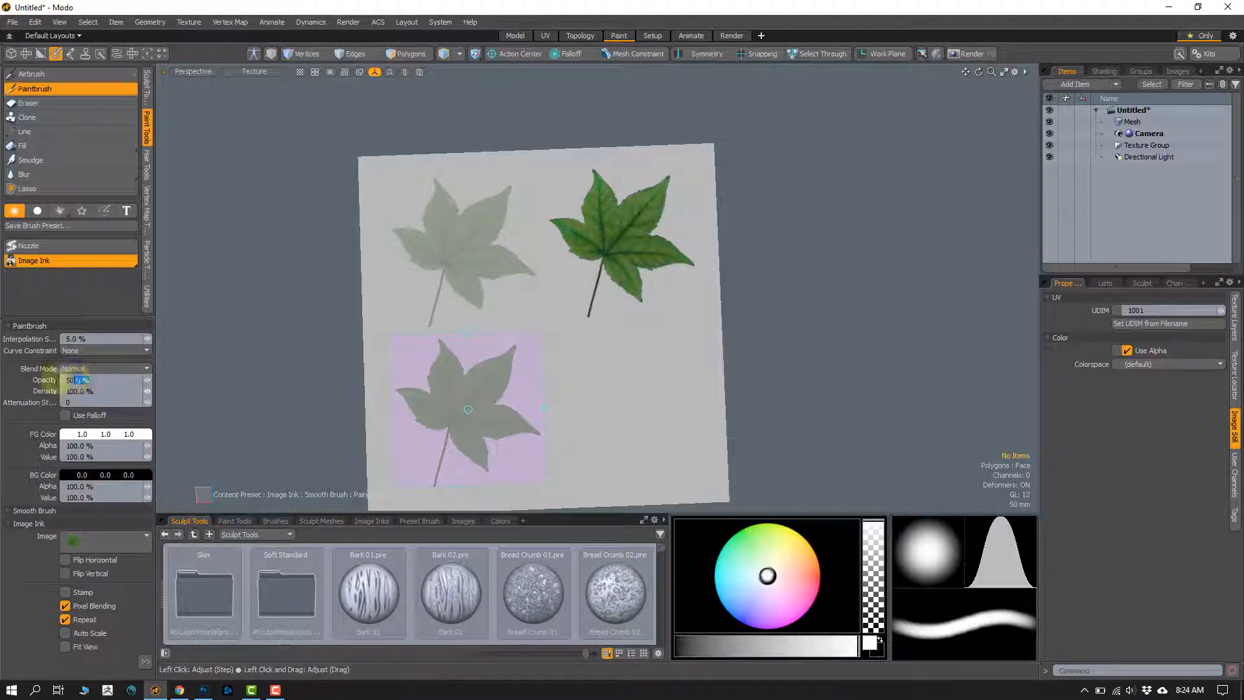
text(100)
key(Return)
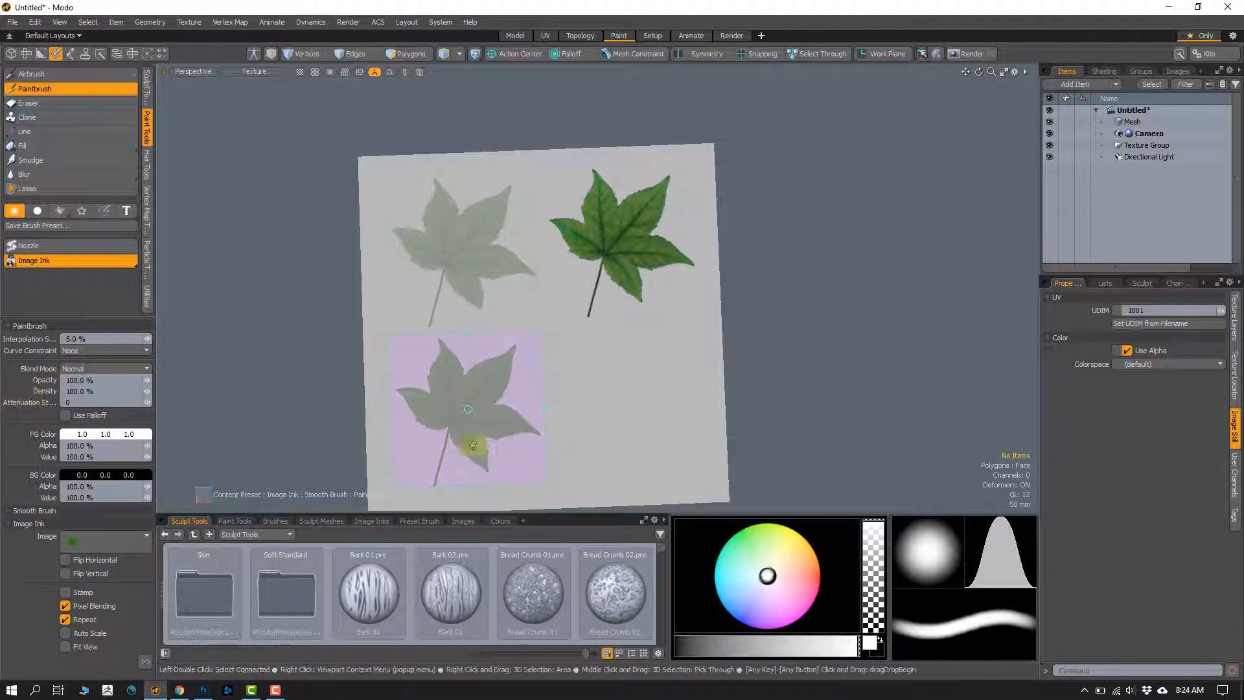
Step: Set the foreground color to pale orange (1.0, 0.9, 0.68) and paint the leaf through the overlay in the cube face's lower-left corner
click(106, 438)
drag(295, 346, 307, 325)
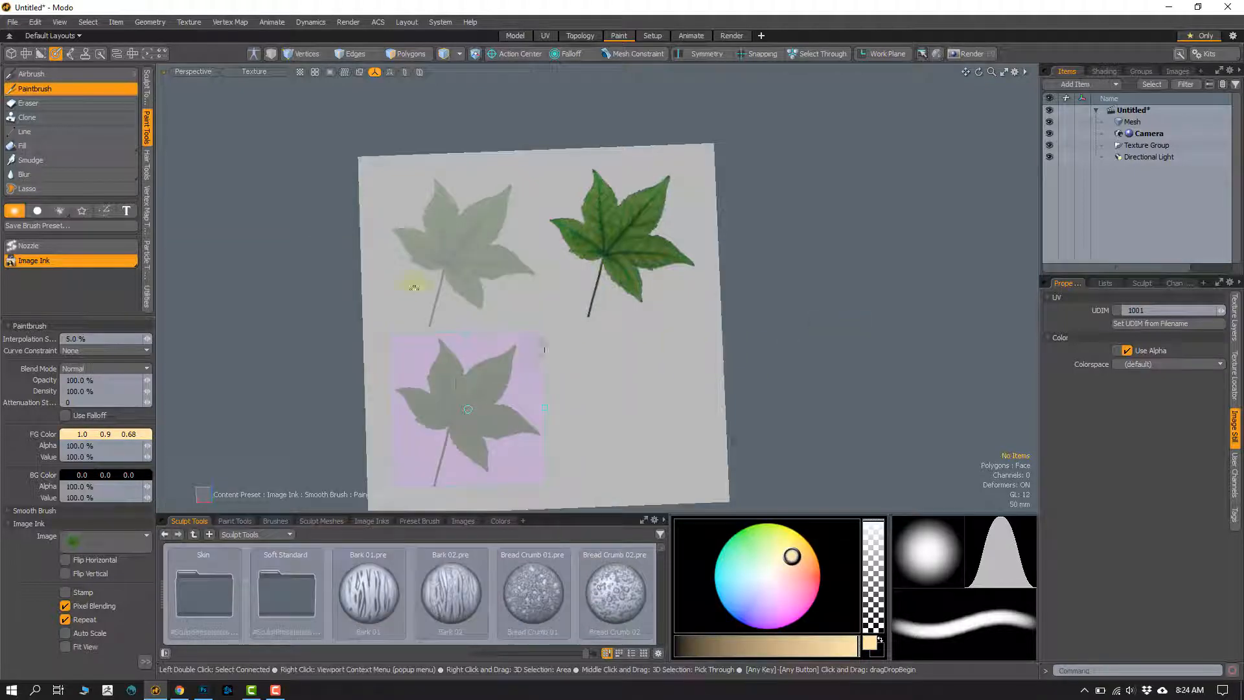
click(447, 373)
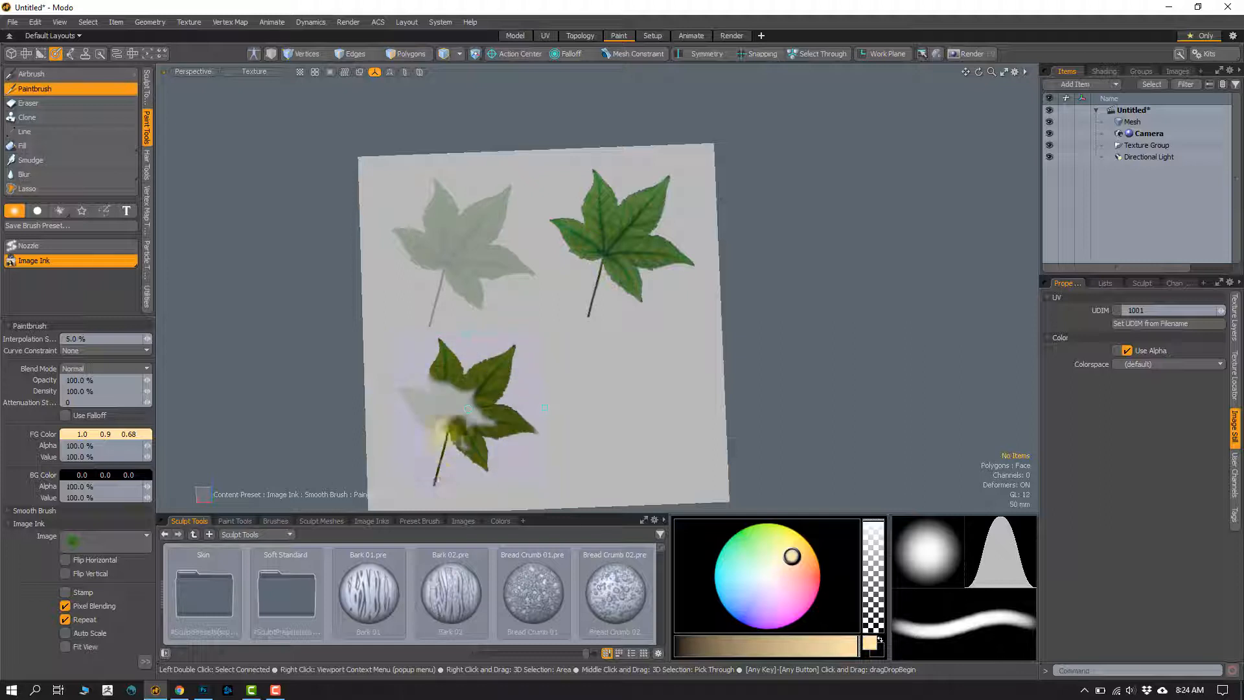
Step: Move the leaf overlay to the cube face's lower-right corner and set the foreground color to light red (1.0, 0.39, 0.39)
mouse_move(401, 416)
mouse_down()
mouse_move(457, 406)
mouse_move(473, 450)
mouse_move(417, 404)
mouse_move(453, 387)
mouse_move(493, 399)
mouse_move(474, 411)
mouse_move(615, 406)
mouse_up()
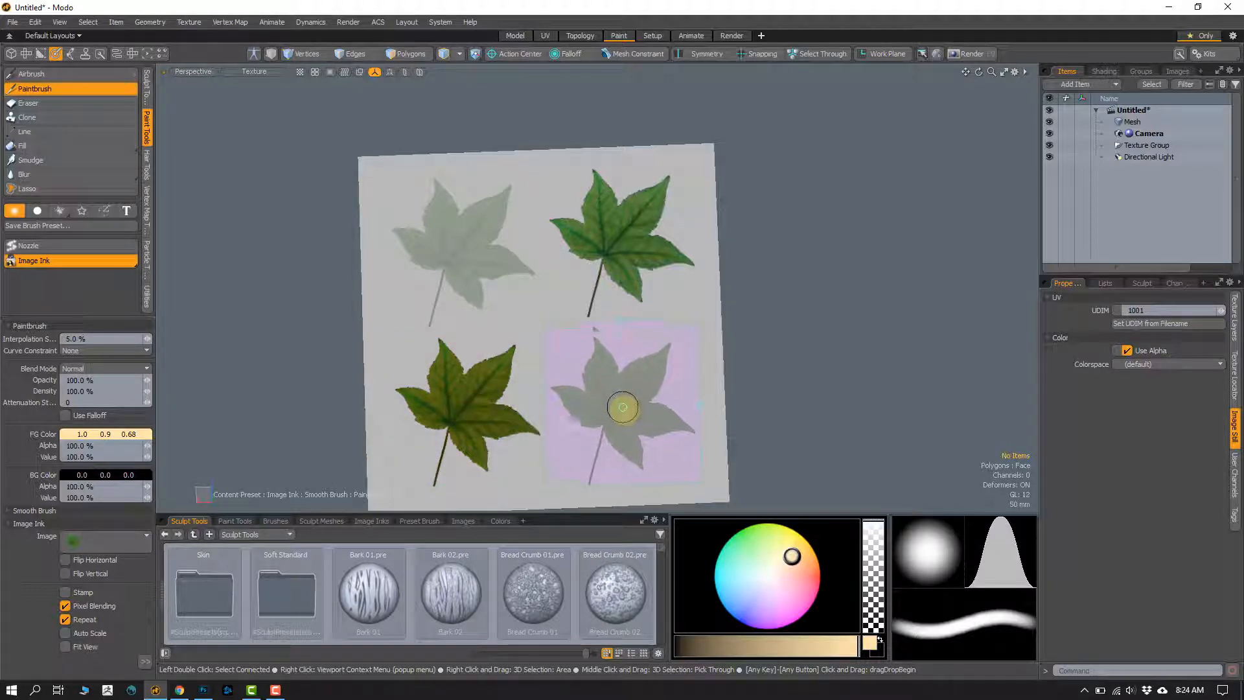
click(107, 434)
drag(360, 357, 356, 356)
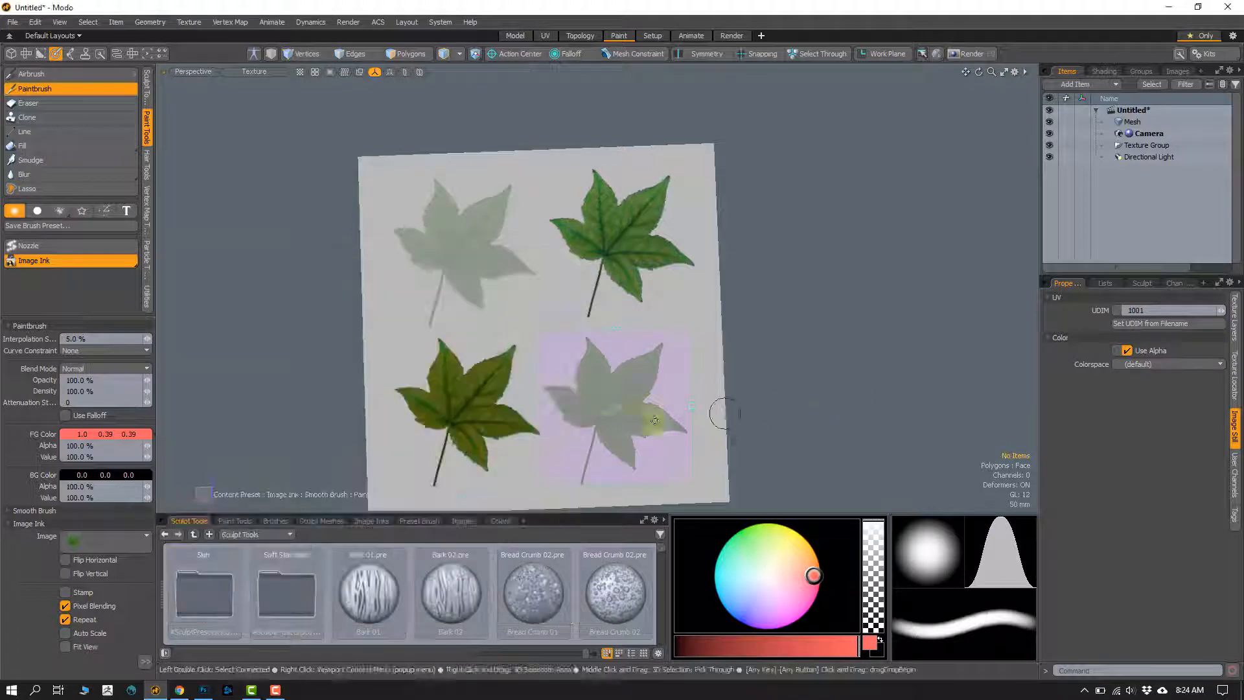
Step: Paint the complete red-tinted leaf through the overlay in the cube face's lower-right corner
drag(591, 440, 586, 466)
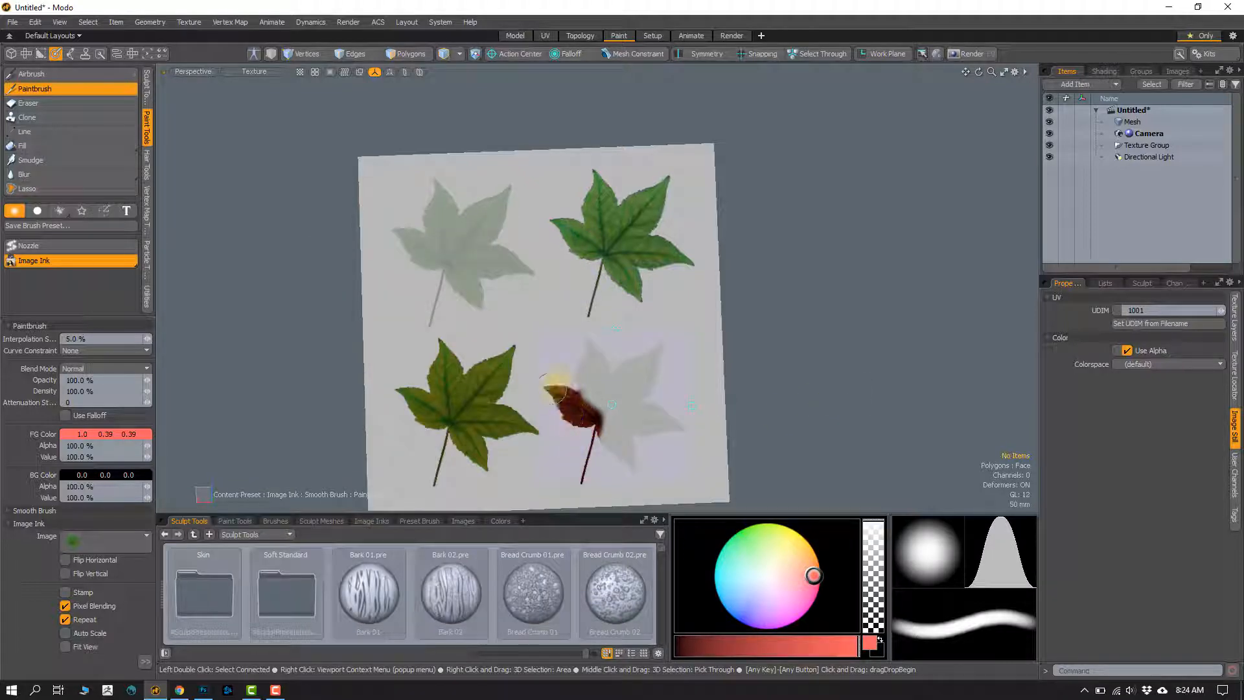
drag(552, 389, 626, 366)
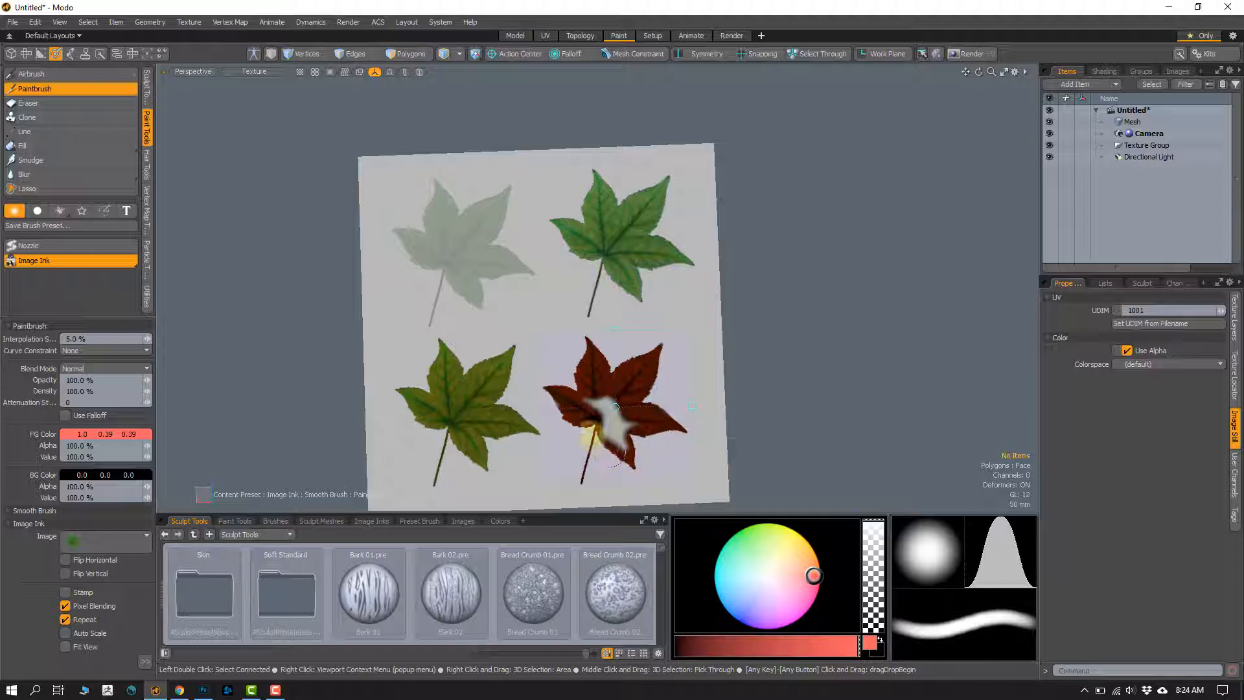
mouse_move(613, 453)
mouse_down()
mouse_move(619, 418)
mouse_move(629, 434)
mouse_up()
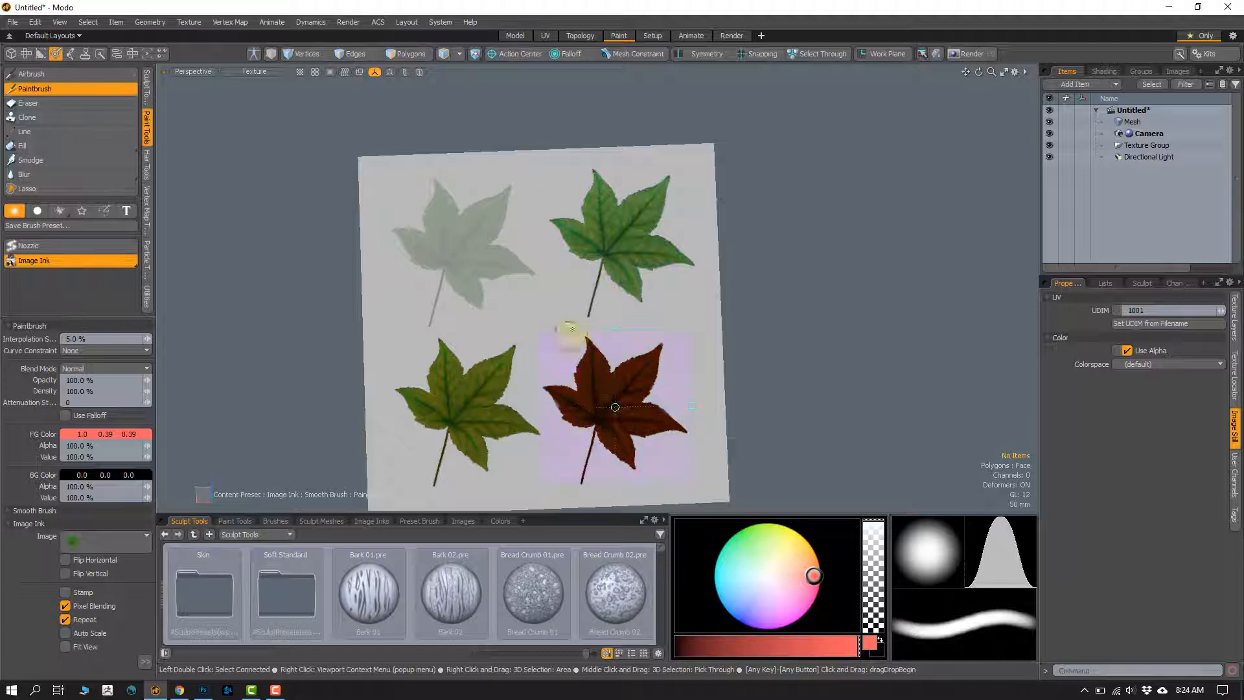
Step: Turn off Image Ink, drop the Paintbrush and reactivate it as a plain brush without ink
click(38, 261)
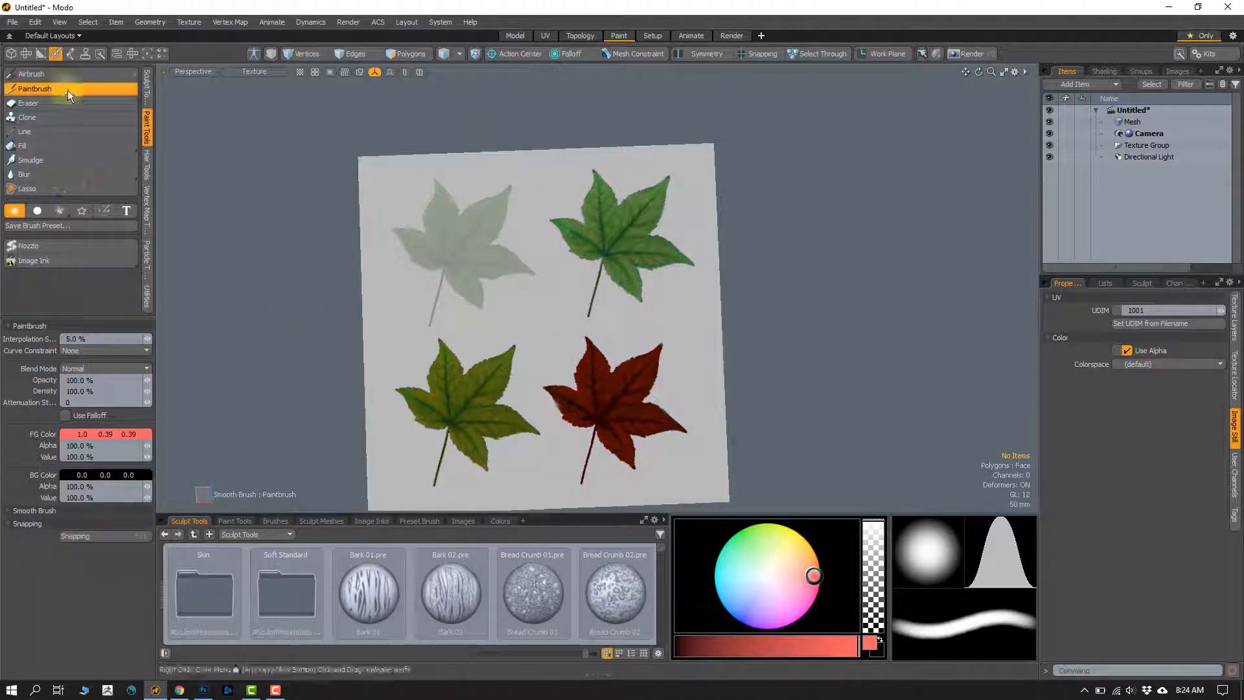
key(q)
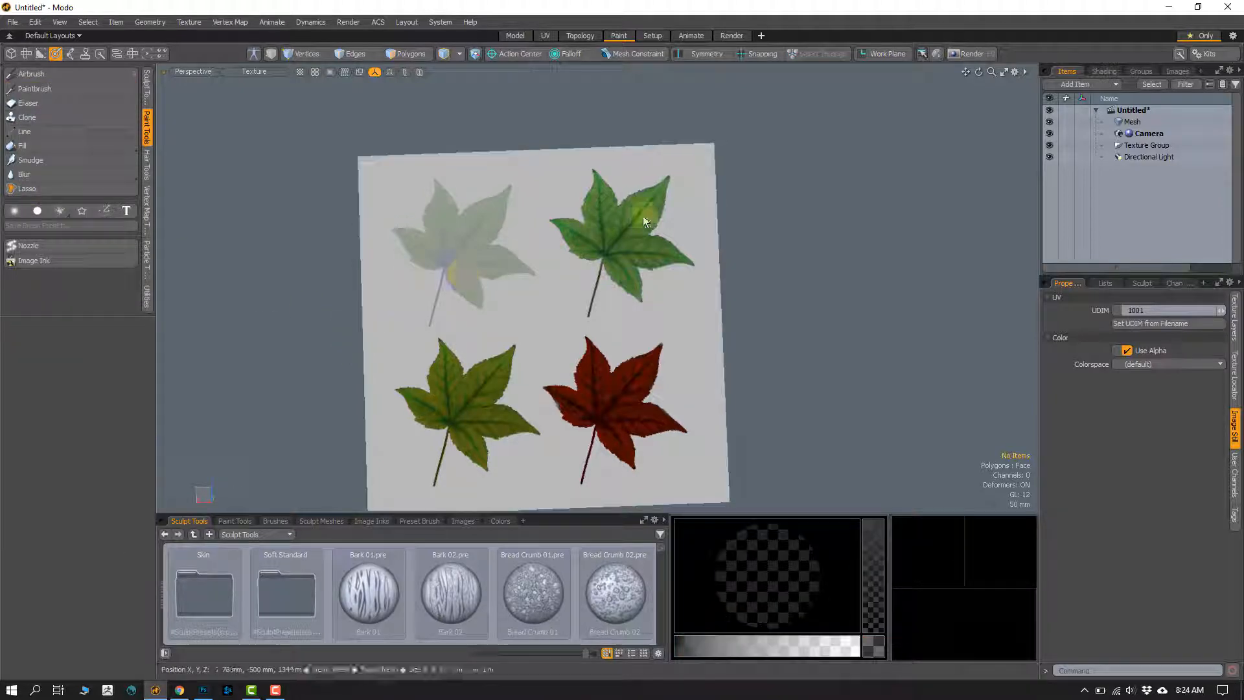
alt+drag(575, 352, 568, 324)
ctrl+alt+drag(568, 323, 612, 265)
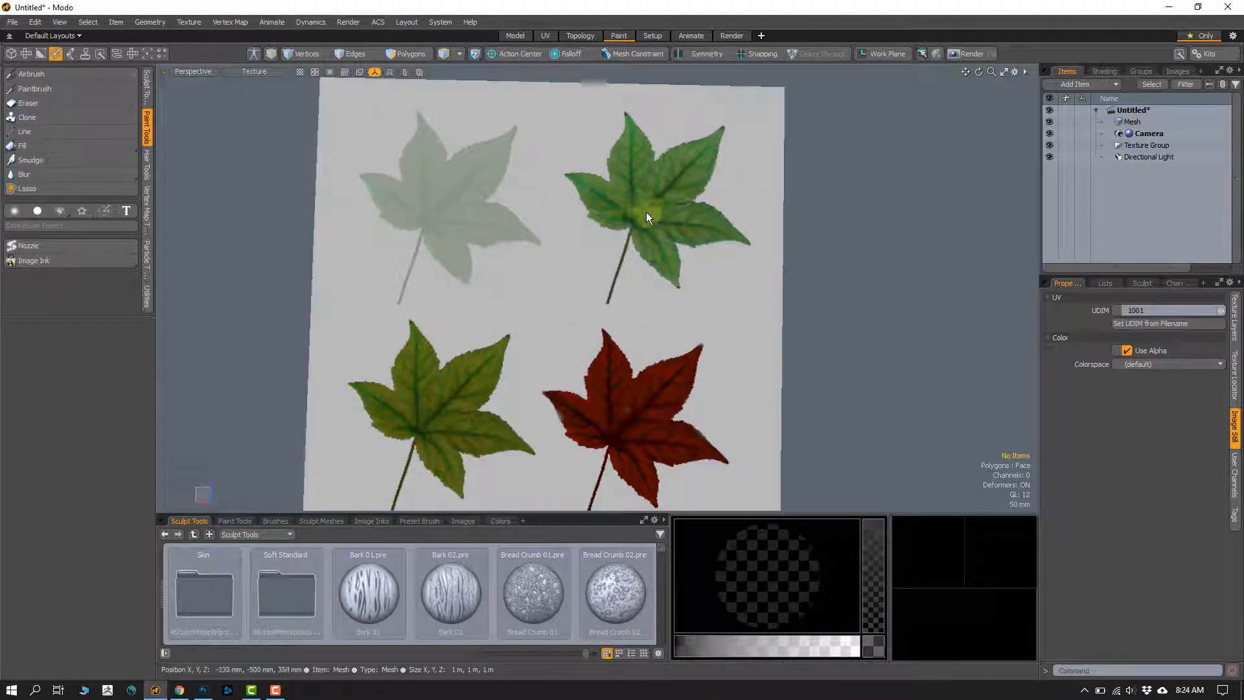
click(36, 89)
Step: Set the foreground color to pale pink (1.0, 0.91, 0.97), circle the upper-right green leaf with a stroke, and undo the stroke
click(100, 436)
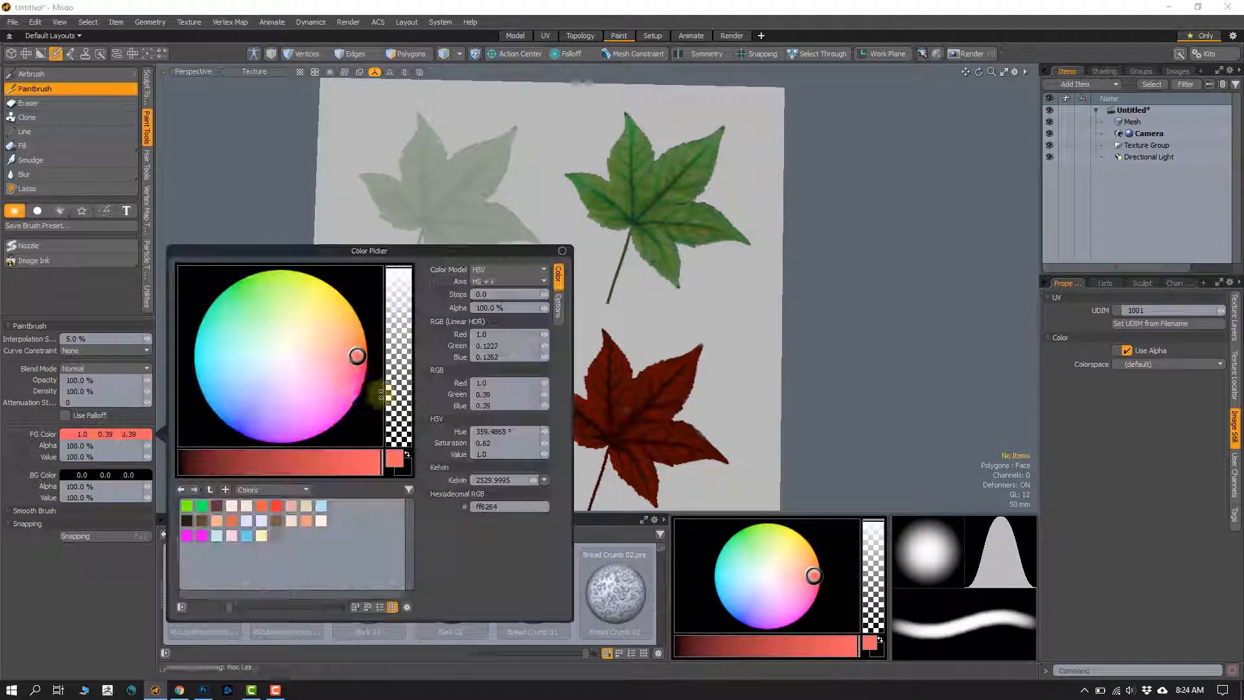
mouse_move(353, 355)
mouse_down()
mouse_move(202, 289)
mouse_move(294, 367)
mouse_up()
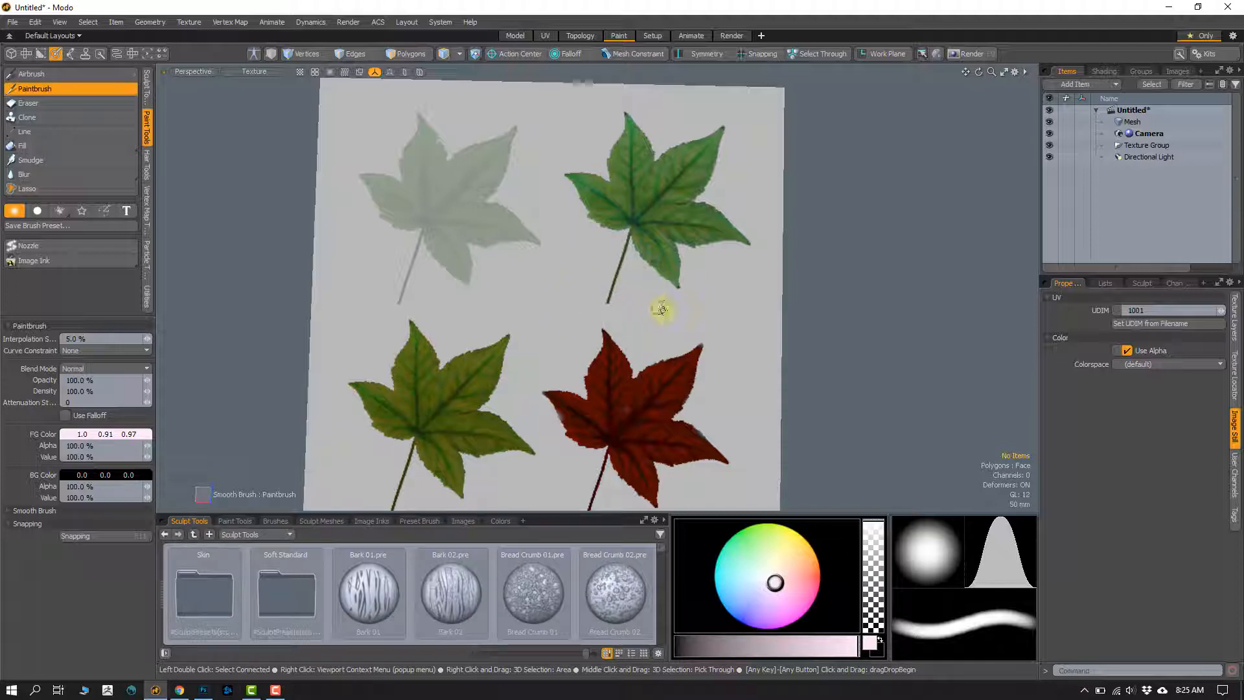
drag(579, 311, 612, 286)
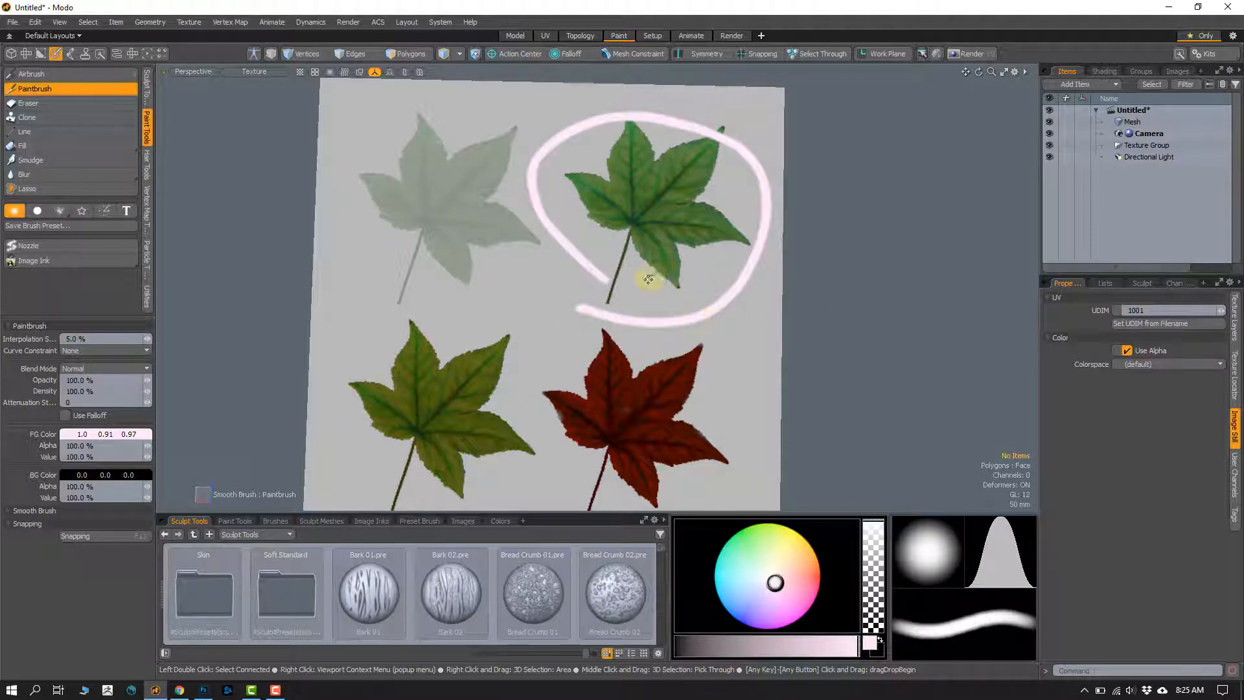
key(ctrl+z)
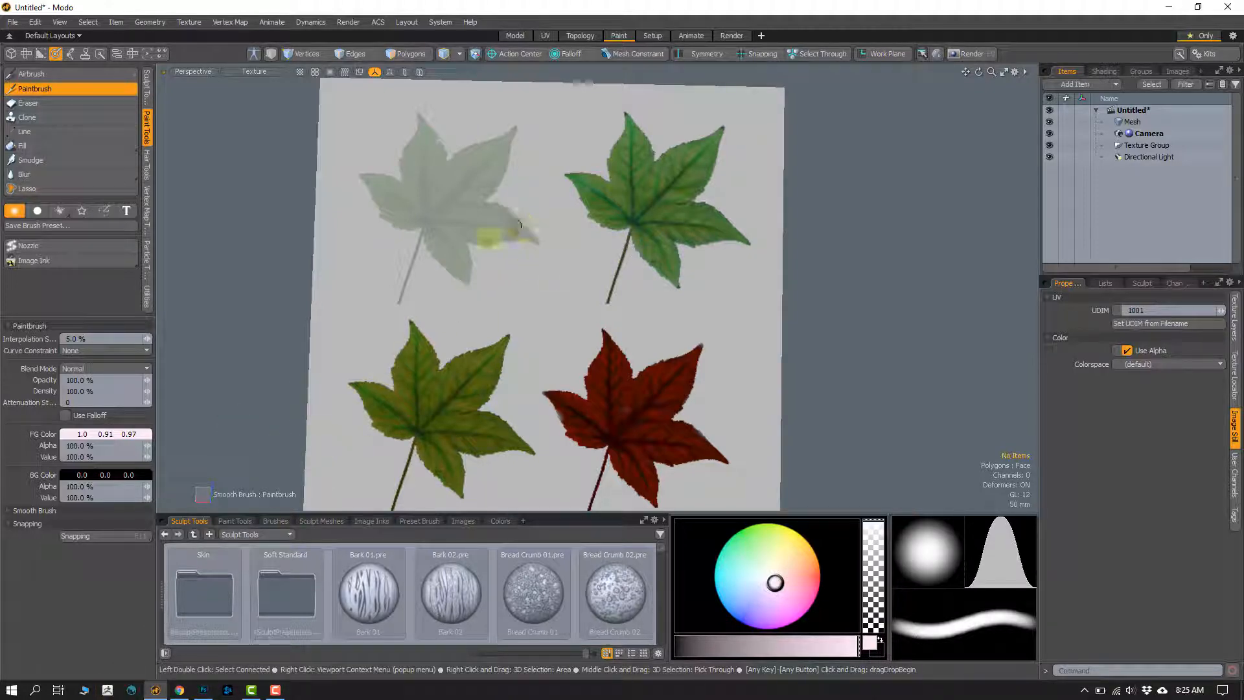
Step: Sample the olive green (0.37, 0.4, 0.09) from the lower-left leaf and dab it in the gap between the four leaves
mouse_move(452, 264)
alt+mouse_down()
mouse_move(413, 220)
mouse_move(452, 244)
mouse_move(450, 266)
mouse_move(434, 255)
mouse_move(453, 264)
mouse_move(439, 200)
mouse_move(429, 353)
mouse_move(422, 297)
mouse_move(461, 325)
mouse_move(469, 295)
mouse_move(530, 238)
alt+mouse_up()
alt+shift+drag(461, 384, 485, 320)
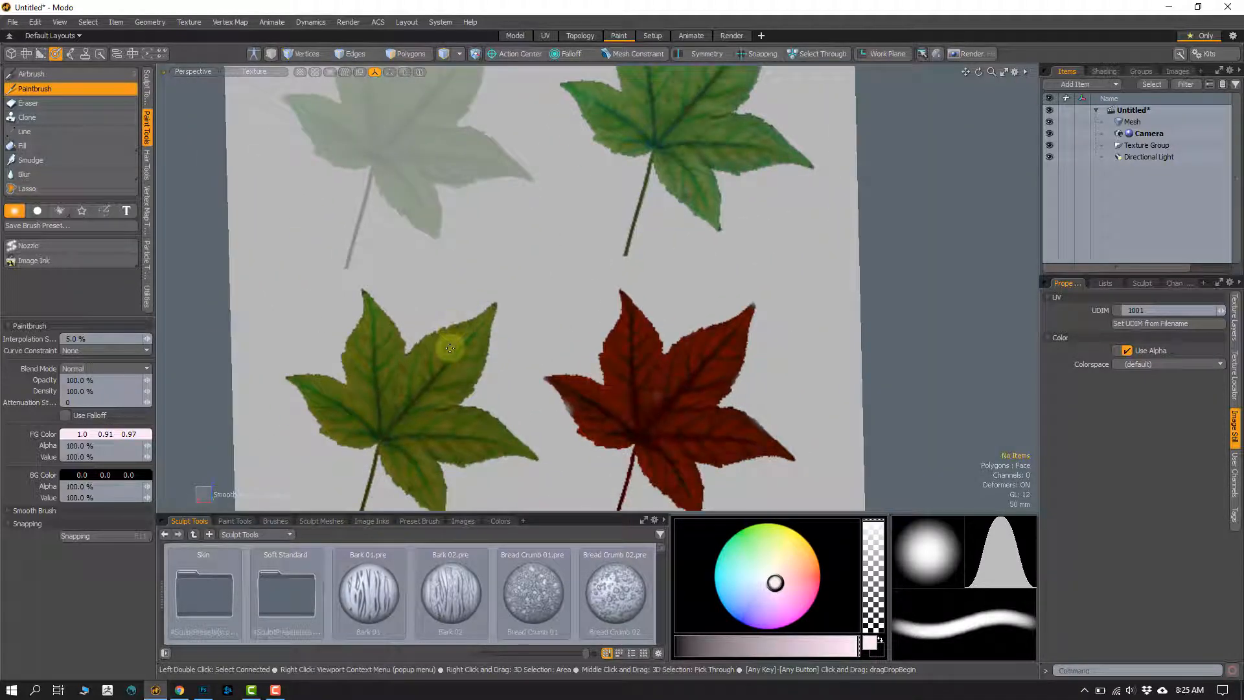
key(slash)
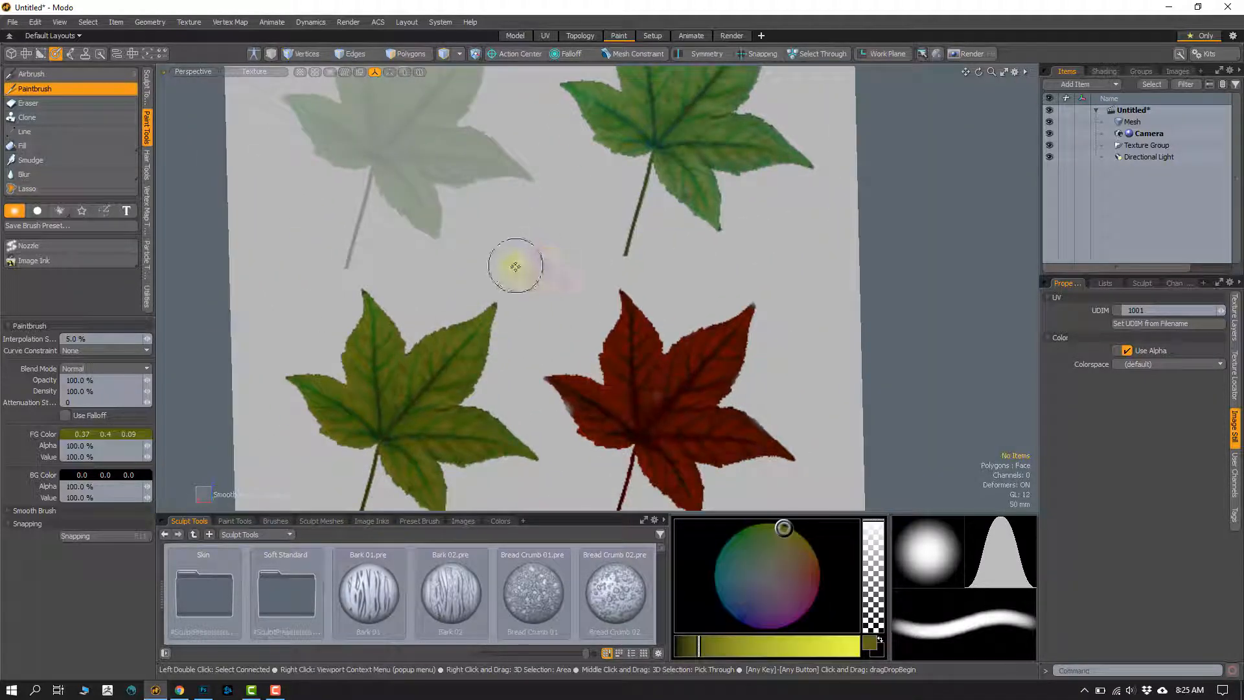
click(515, 265)
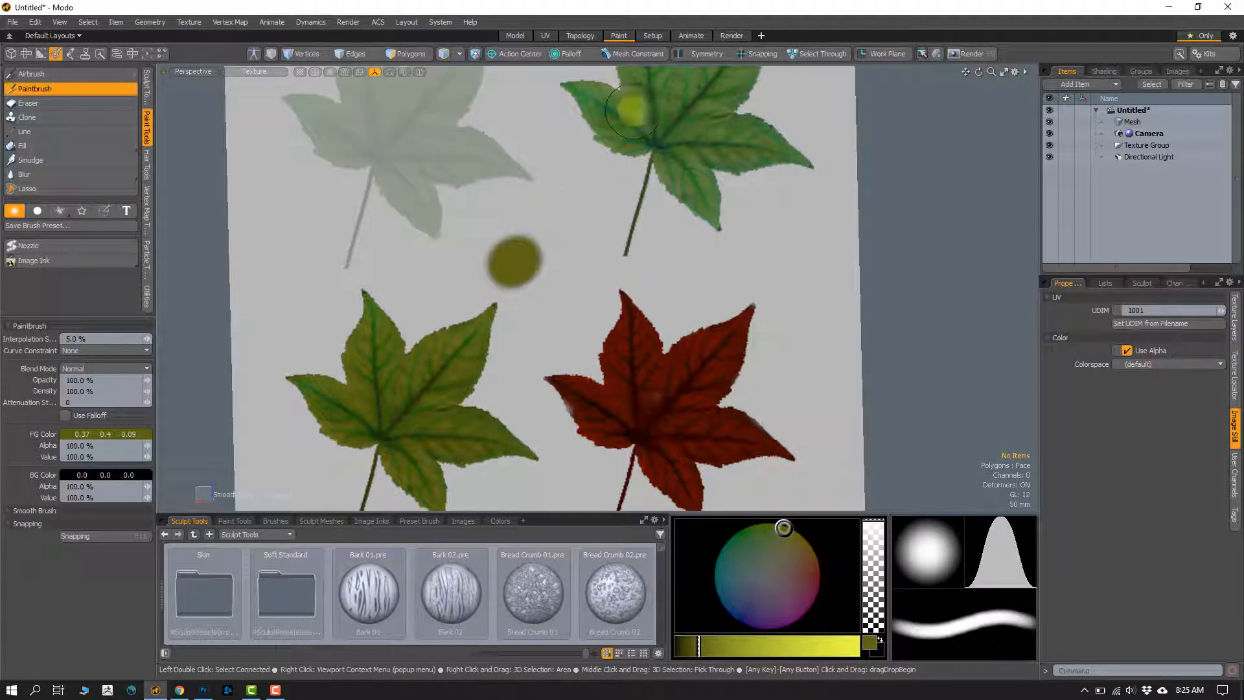
Step: Sample the upper-right leaf's green (0.38, 0.49, 0.22) and the red leaf's dark red (0.34, 0.05, 0.0), dabbing each beside the olive spot
key(slash)
scroll(525, 266, up, 2)
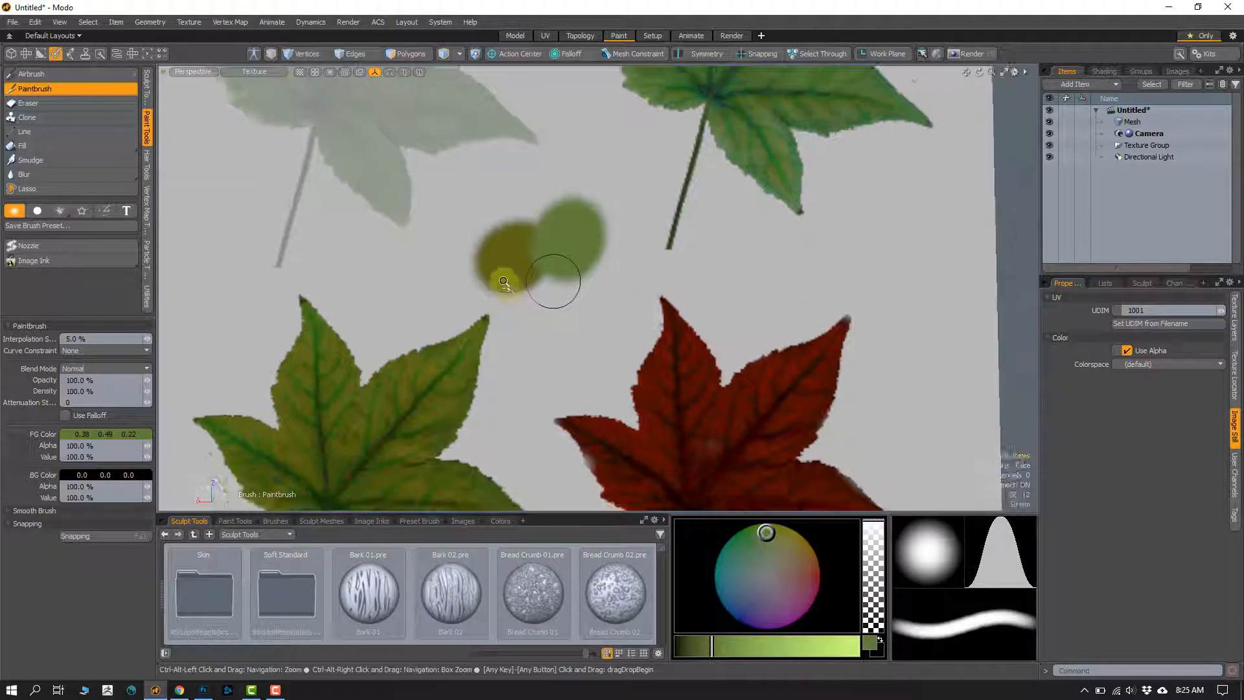
alt+shift+drag(528, 303, 538, 259)
ctrl+right_click(630, 411)
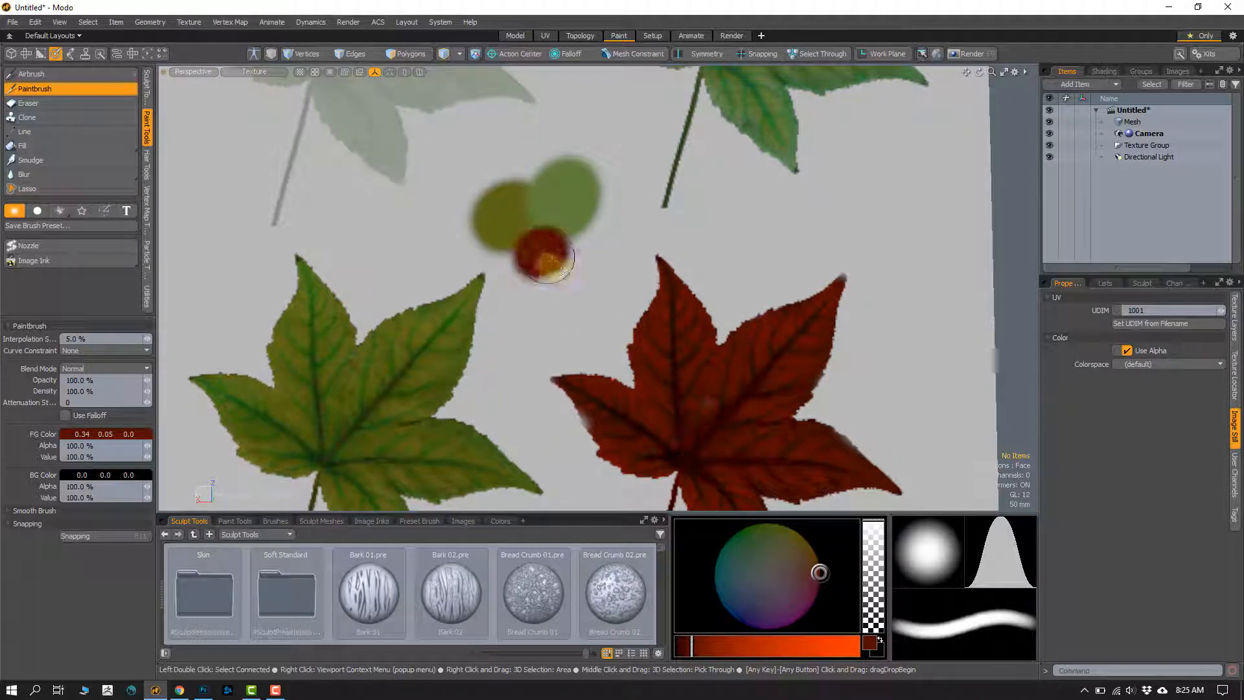
Step: Set the foreground color to light red (0.95, 0.43, 0.45), paint a test dab above the red leaf, and undo the dab
click(102, 439)
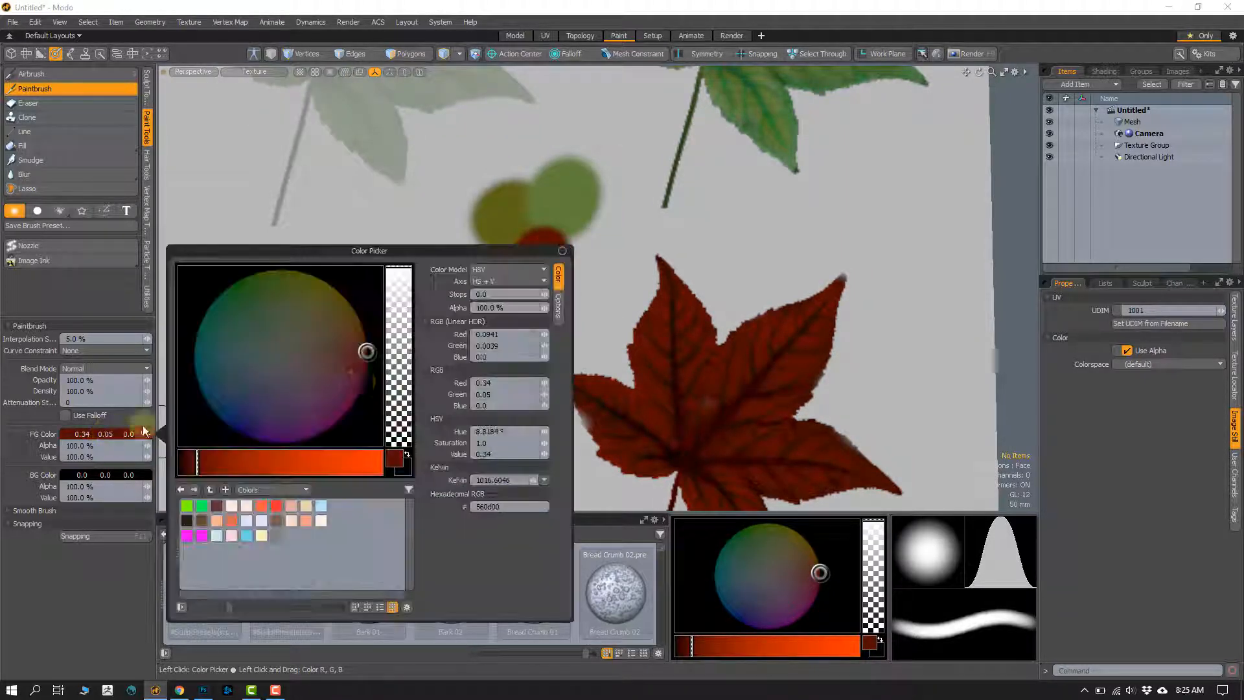
drag(363, 350, 351, 357)
drag(348, 459, 357, 462)
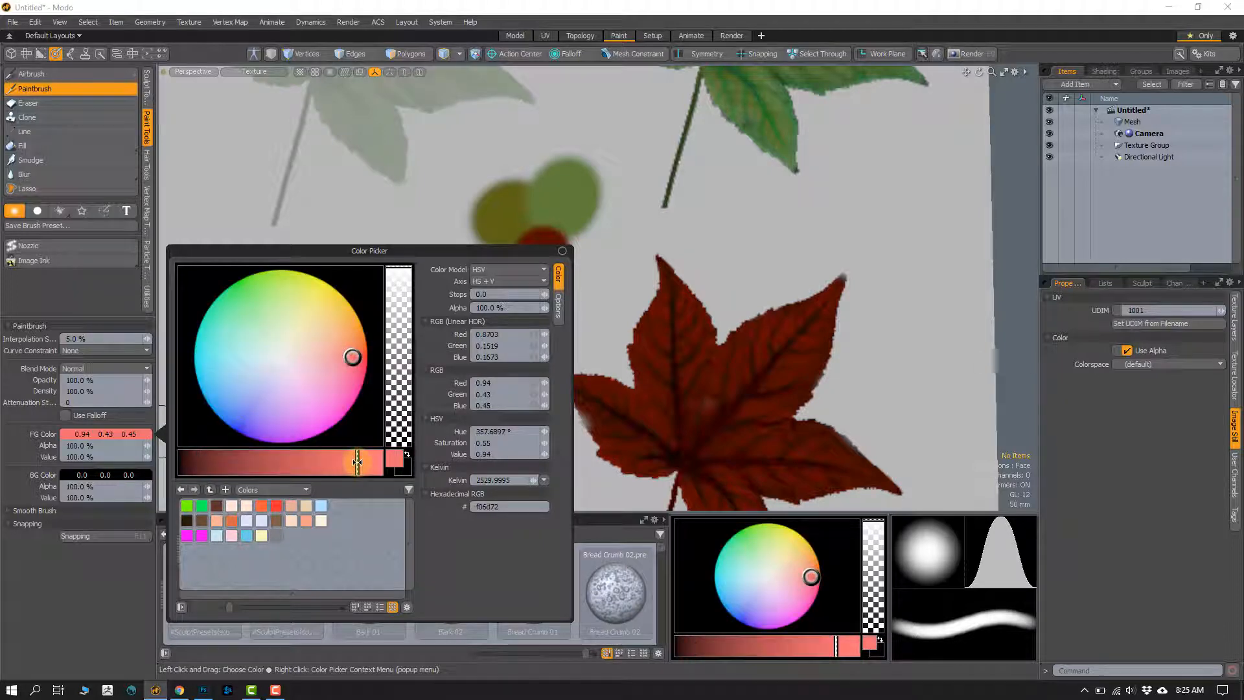
click(702, 234)
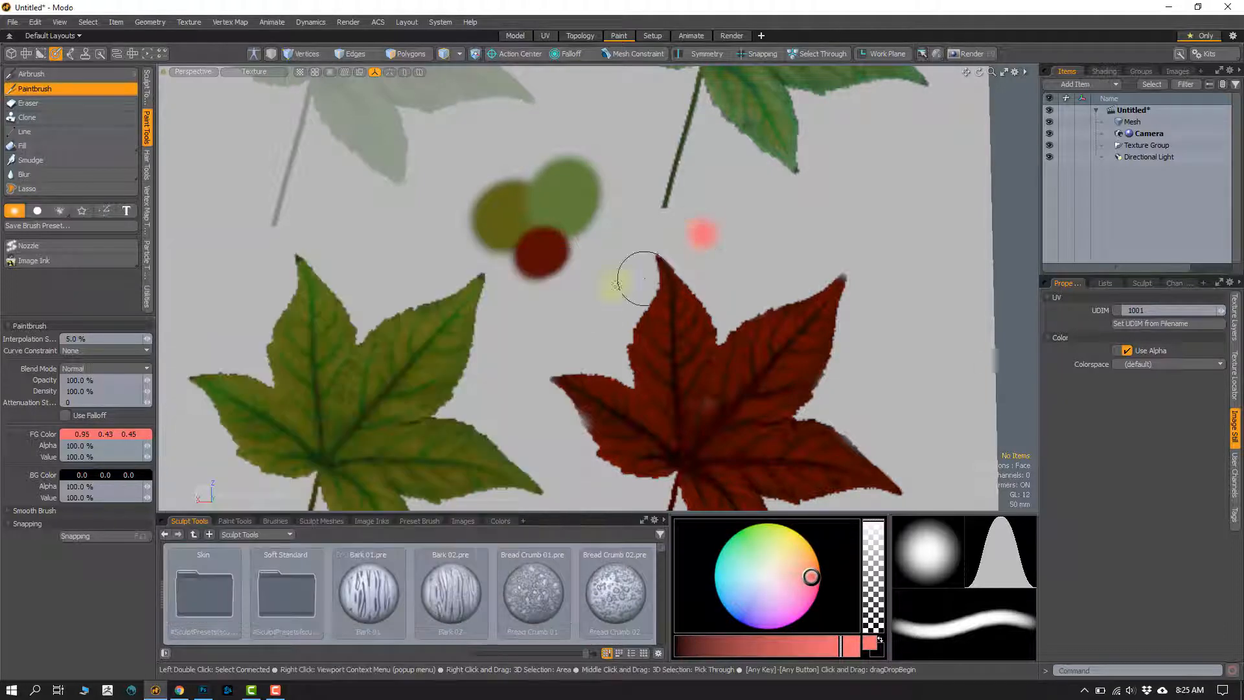
key(ctrl+z)
Step: Set the foreground color to a lighter pinkish red (0.95, 0.5, 0.53) in the Color Picker
alt+shift+drag(753, 126, 667, 275)
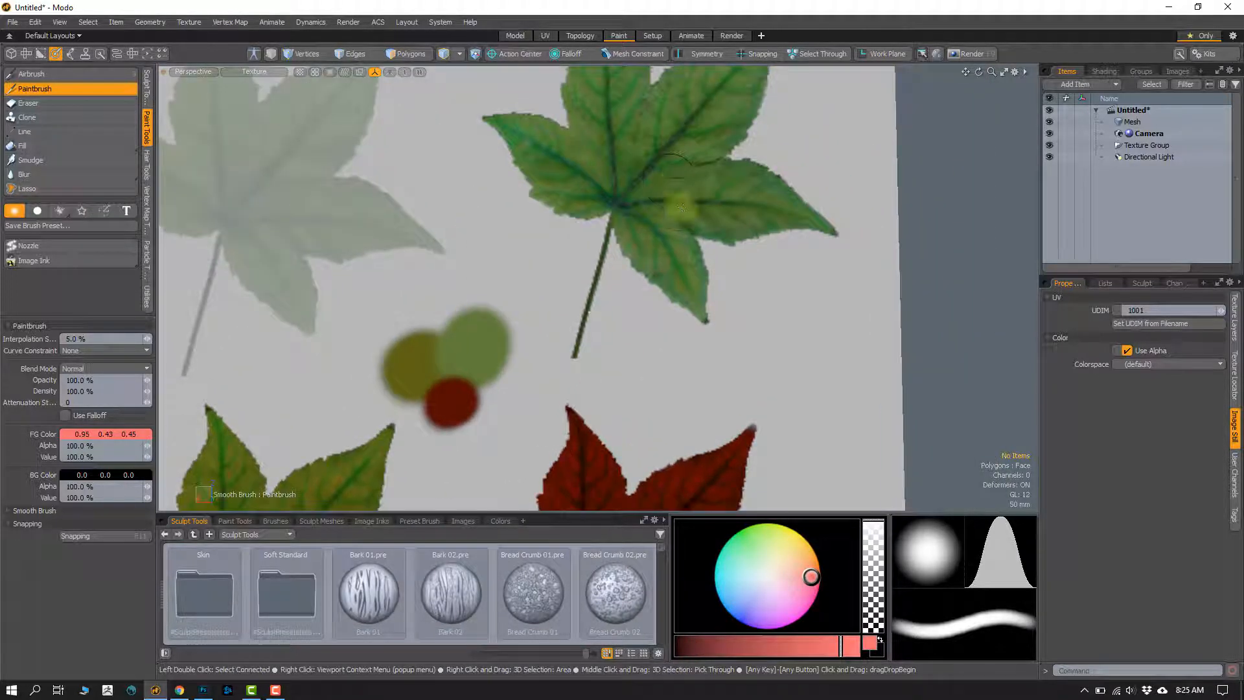
alt+shift+drag(635, 410, 653, 312)
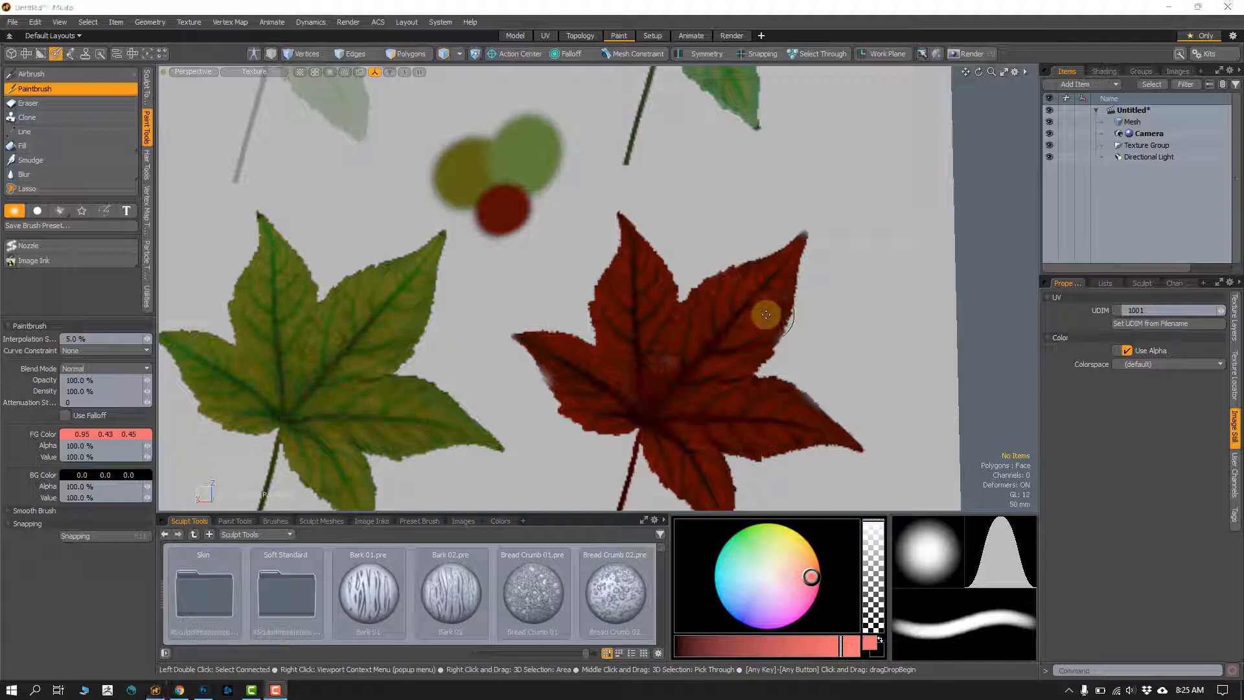
mouse_move(554, 368)
ctrl+alt+mouse_down()
mouse_move(561, 299)
mouse_move(558, 314)
ctrl+alt+mouse_up()
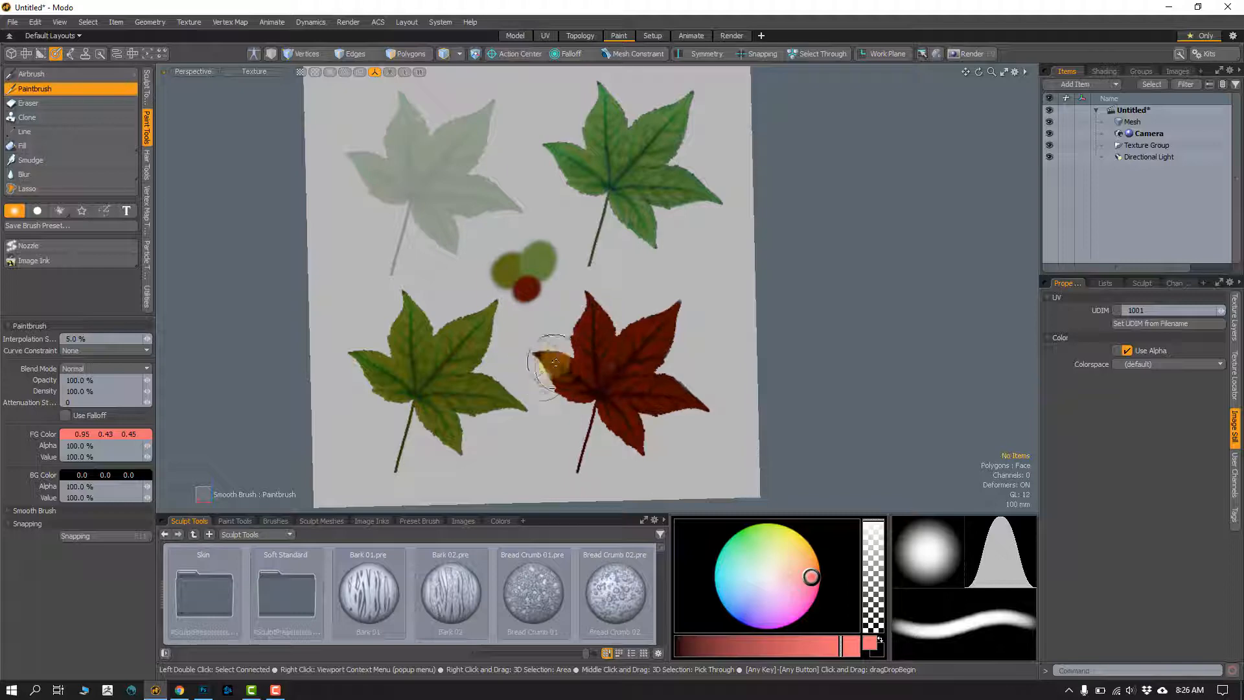
mouse_move(566, 357)
ctrl+alt+mouse_down()
mouse_move(565, 375)
mouse_move(577, 373)
ctrl+alt+mouse_up()
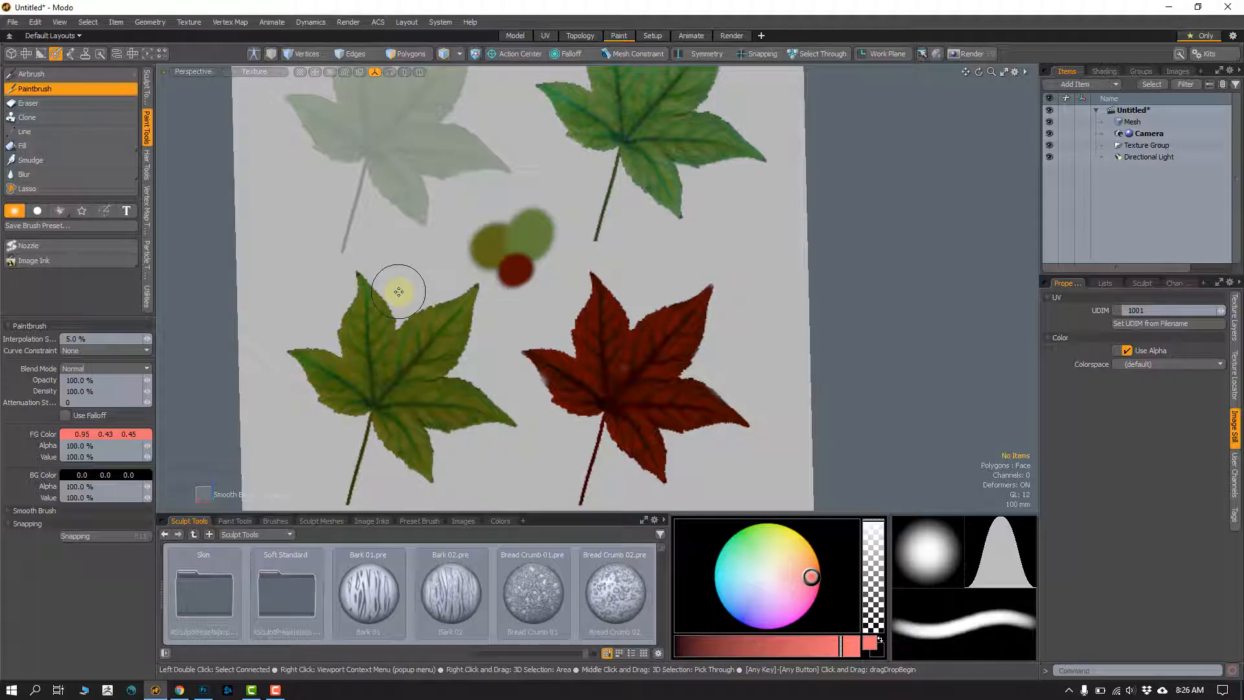
click(98, 433)
mouse_move(352, 357)
mouse_down()
mouse_move(324, 330)
mouse_move(342, 367)
mouse_up()
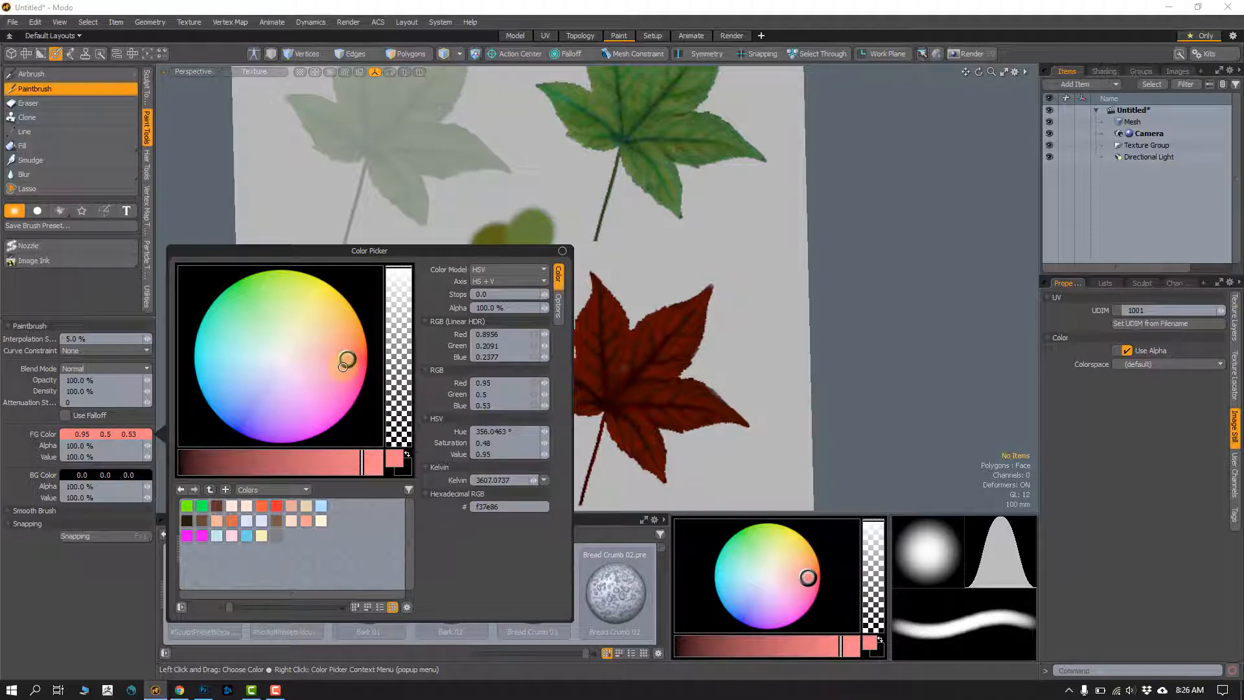
click(623, 371)
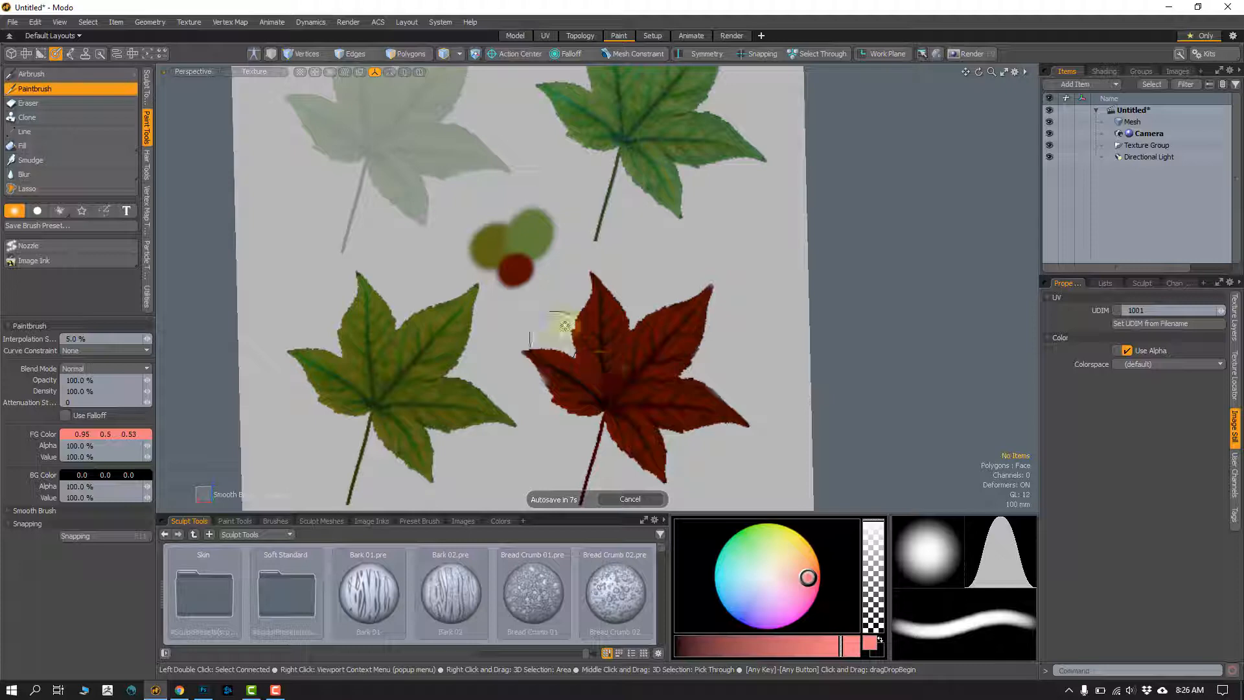
Step: Examine the painted leaves on the cube's different faces, comparing their colors, edges and opacity
scroll(565, 326, down, 3)
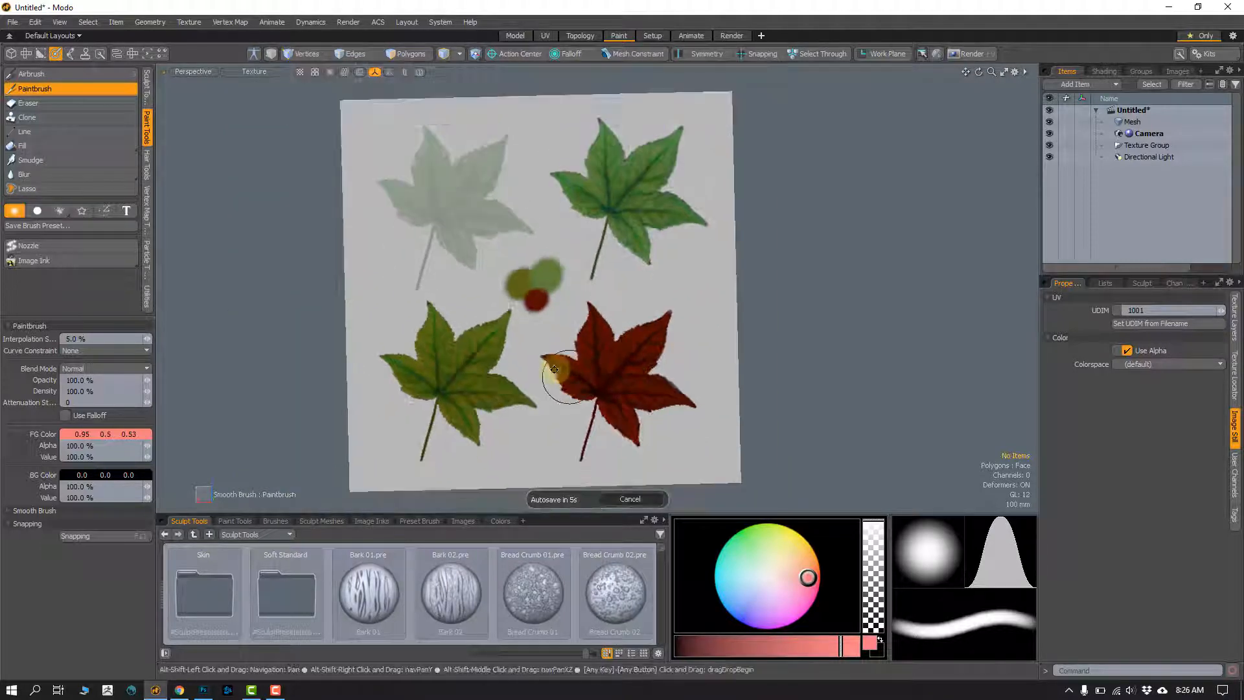
mouse_move(554, 369)
alt+shift+mouse_down()
mouse_move(564, 367)
mouse_move(522, 314)
mouse_move(547, 298)
mouse_move(511, 356)
mouse_move(639, 280)
mouse_move(591, 293)
mouse_move(591, 333)
mouse_move(580, 305)
mouse_move(622, 239)
alt+shift+mouse_up()
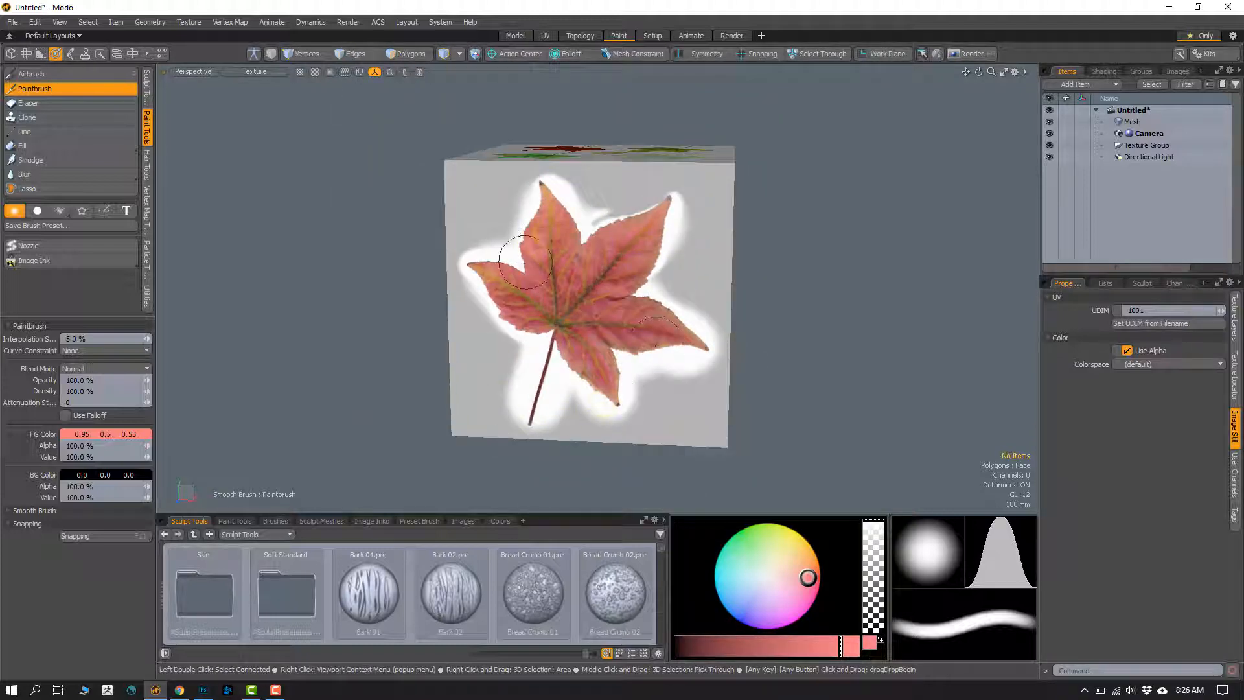
alt+drag(525, 263, 603, 349)
alt+drag(667, 322, 526, 353)
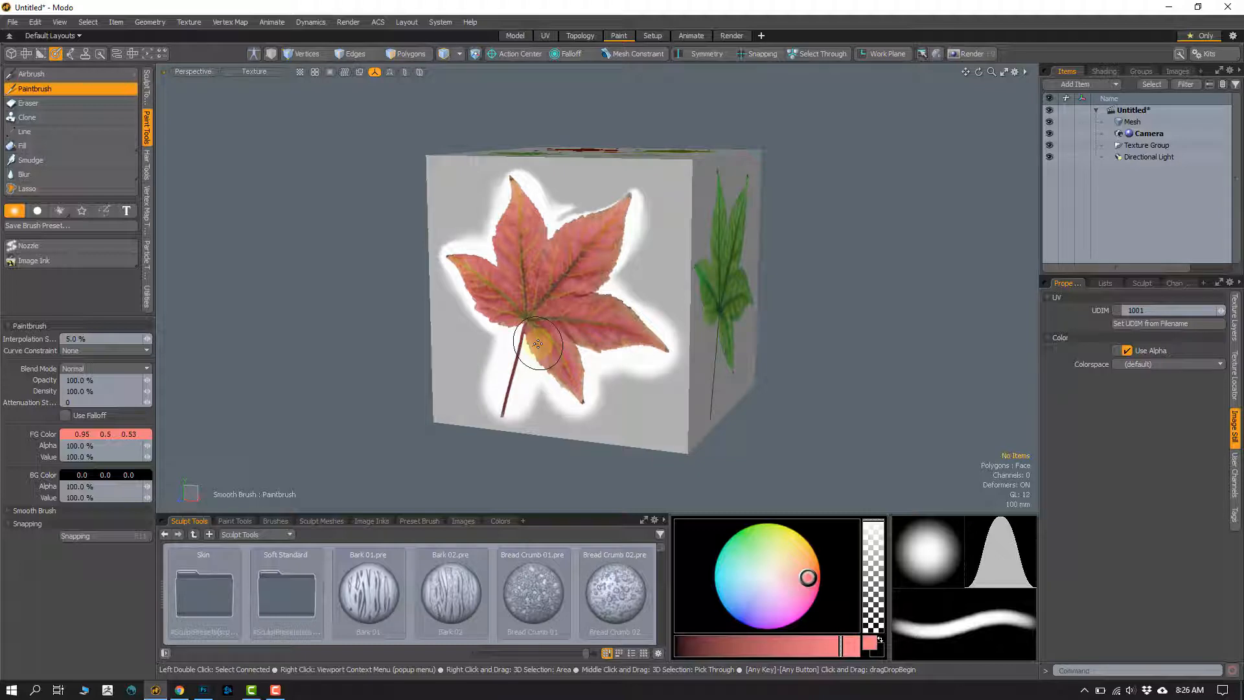
alt+drag(614, 326, 443, 328)
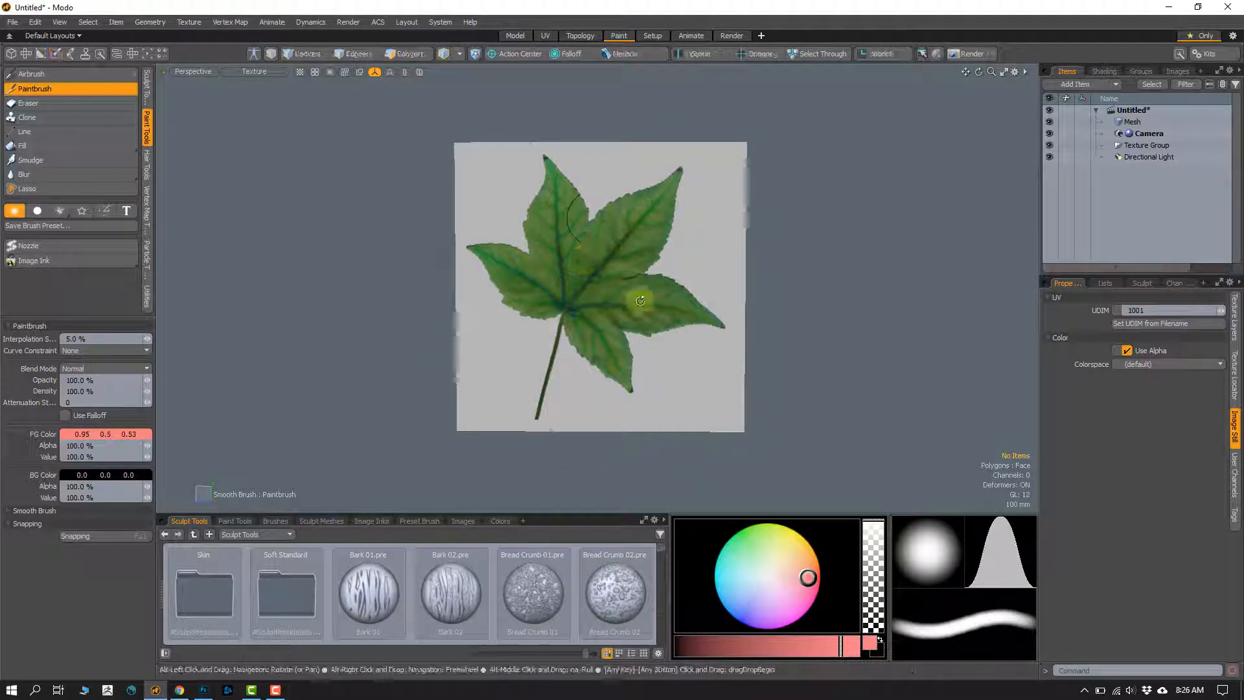
alt+drag(644, 300, 513, 341)
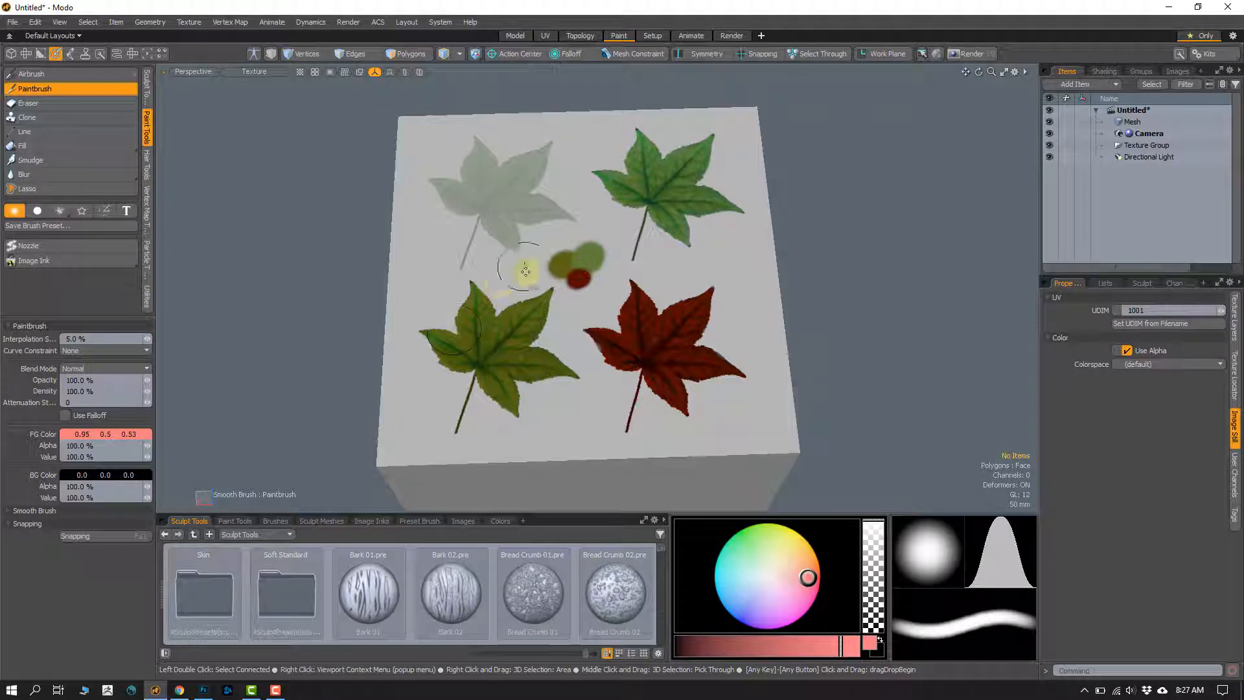
mouse_move(513, 352)
alt+mouse_down()
mouse_move(531, 348)
mouse_move(519, 345)
alt+mouse_up()
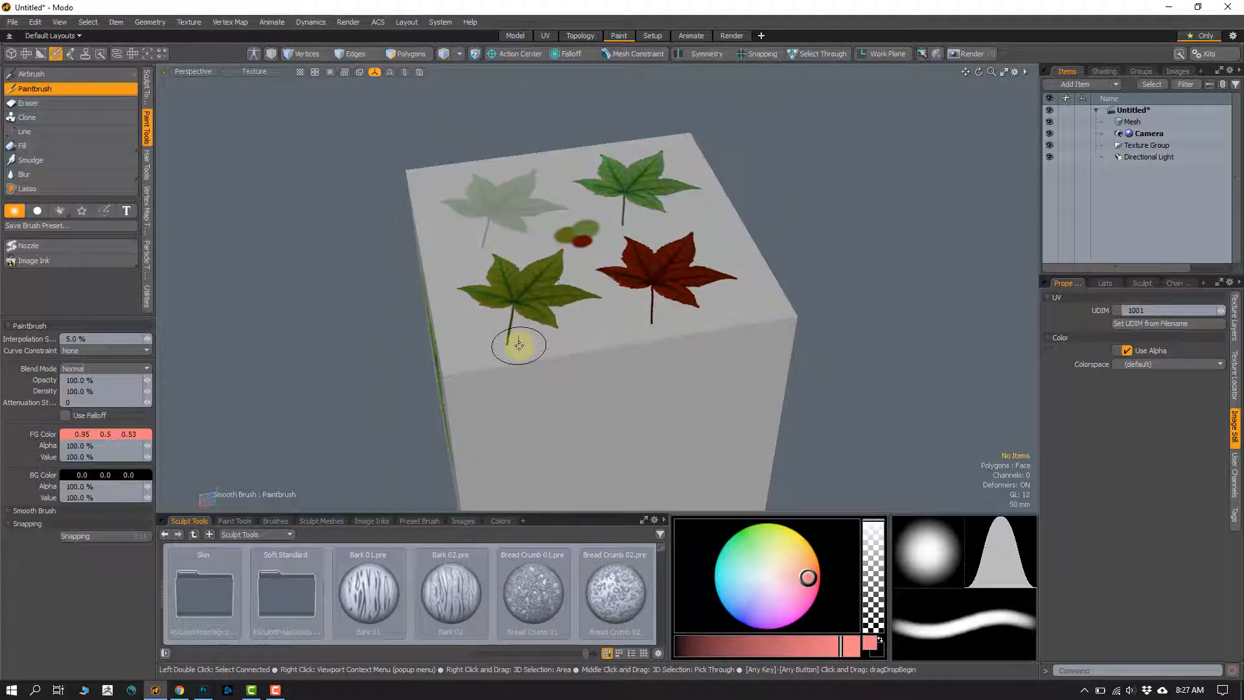
mouse_move(570, 321)
alt+mouse_down()
mouse_move(650, 284)
mouse_move(617, 287)
mouse_move(519, 344)
mouse_move(600, 299)
alt+mouse_up()
mouse_move(460, 406)
alt+mouse_down()
mouse_move(506, 384)
mouse_move(497, 363)
alt+mouse_up()
Step: Activate the Paintbrush with Image Ink for the cube's blank side face and load the red leaf image as its ink
key(q)
mouse_move(303, 381)
alt+mouse_down()
mouse_move(439, 406)
mouse_move(472, 369)
mouse_move(473, 398)
mouse_move(419, 380)
mouse_move(414, 392)
alt+mouse_up()
click(83, 91)
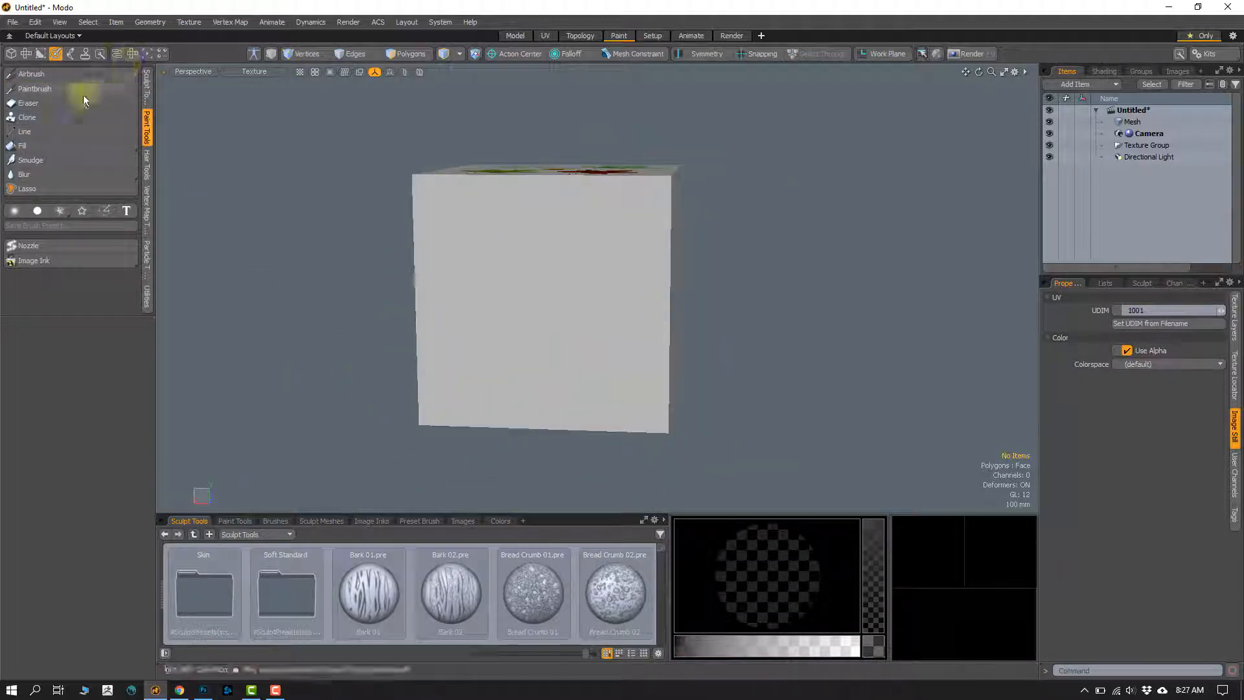
click(43, 89)
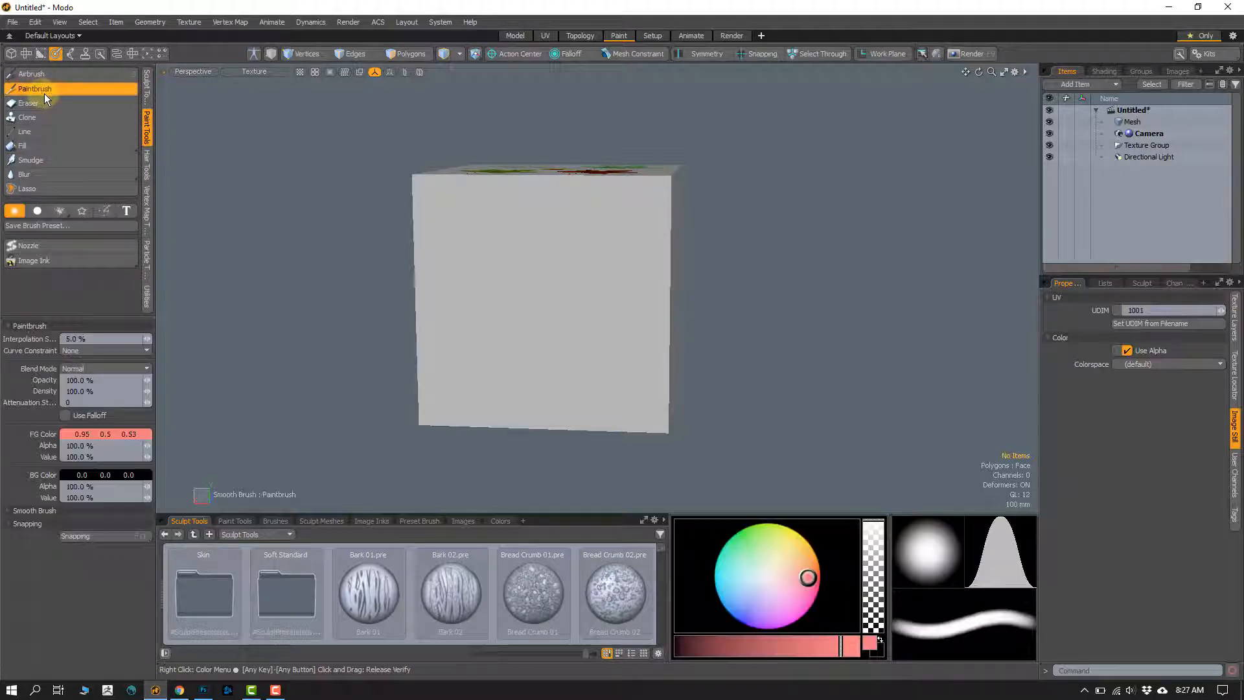
click(28, 262)
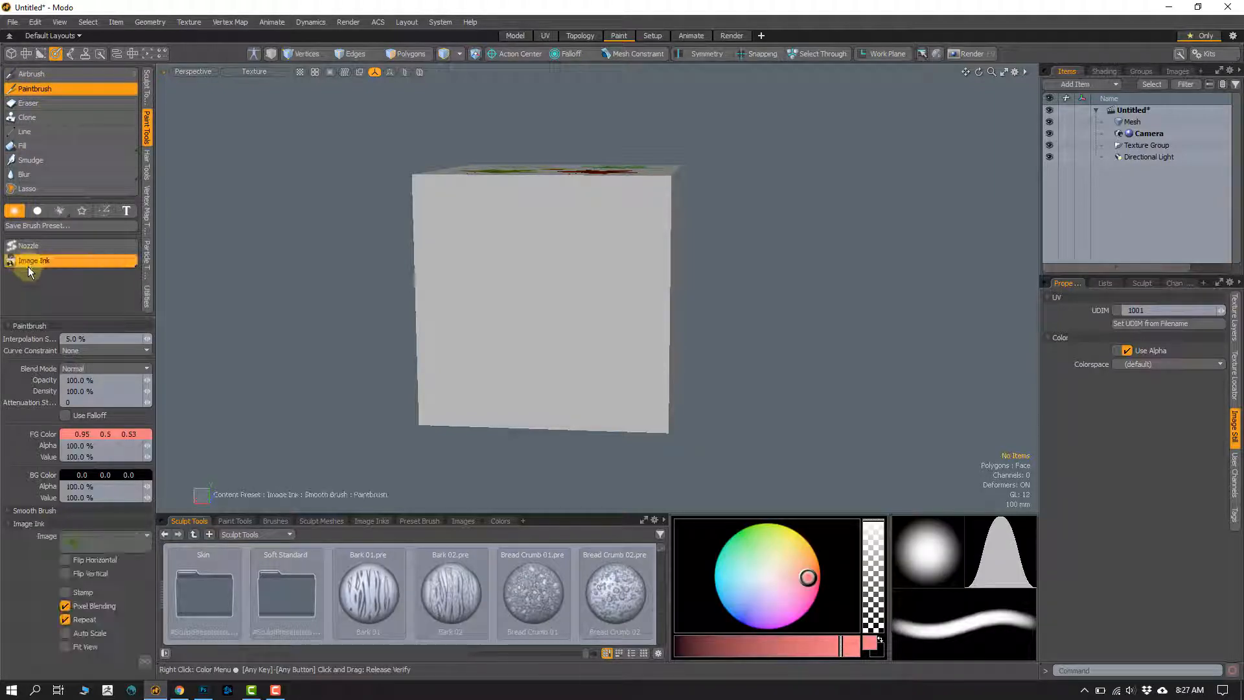
click(88, 537)
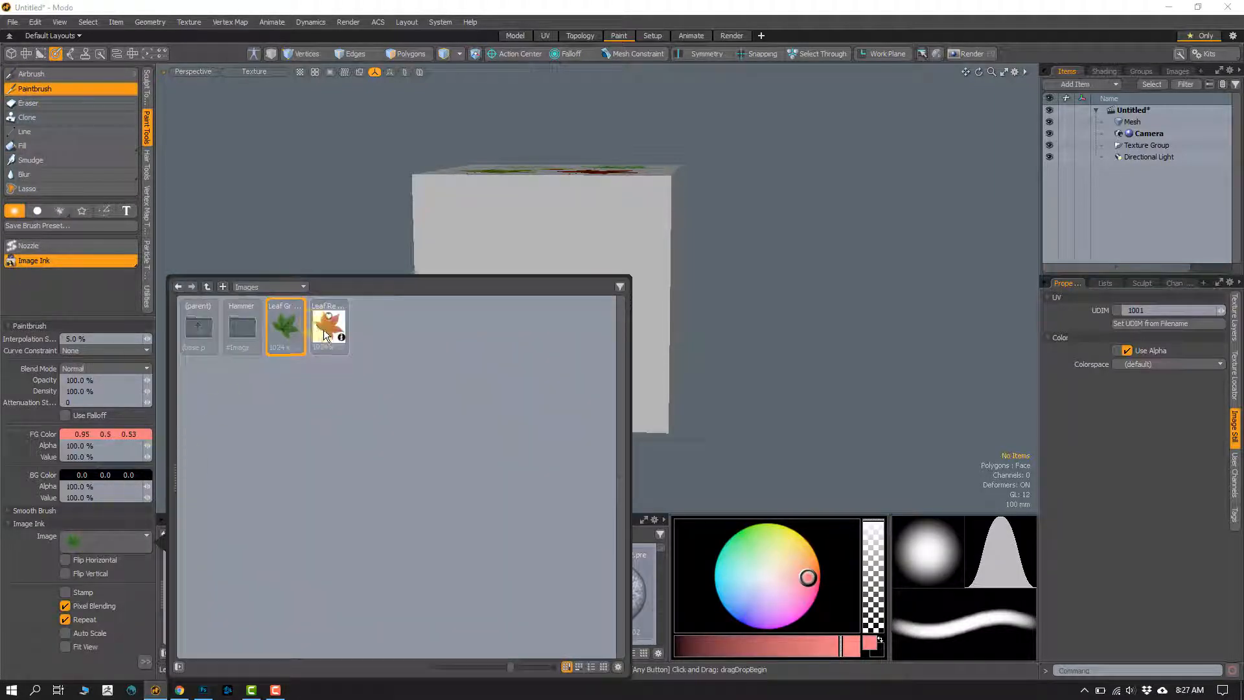
click(329, 327)
Step: Paint the leaf's stem and lobes through the overlay onto the middle of the blank face, tinted with the pinkish red foreground color
alt+drag(320, 322, 309, 372)
click(203, 414)
alt+shift+drag(492, 341, 468, 347)
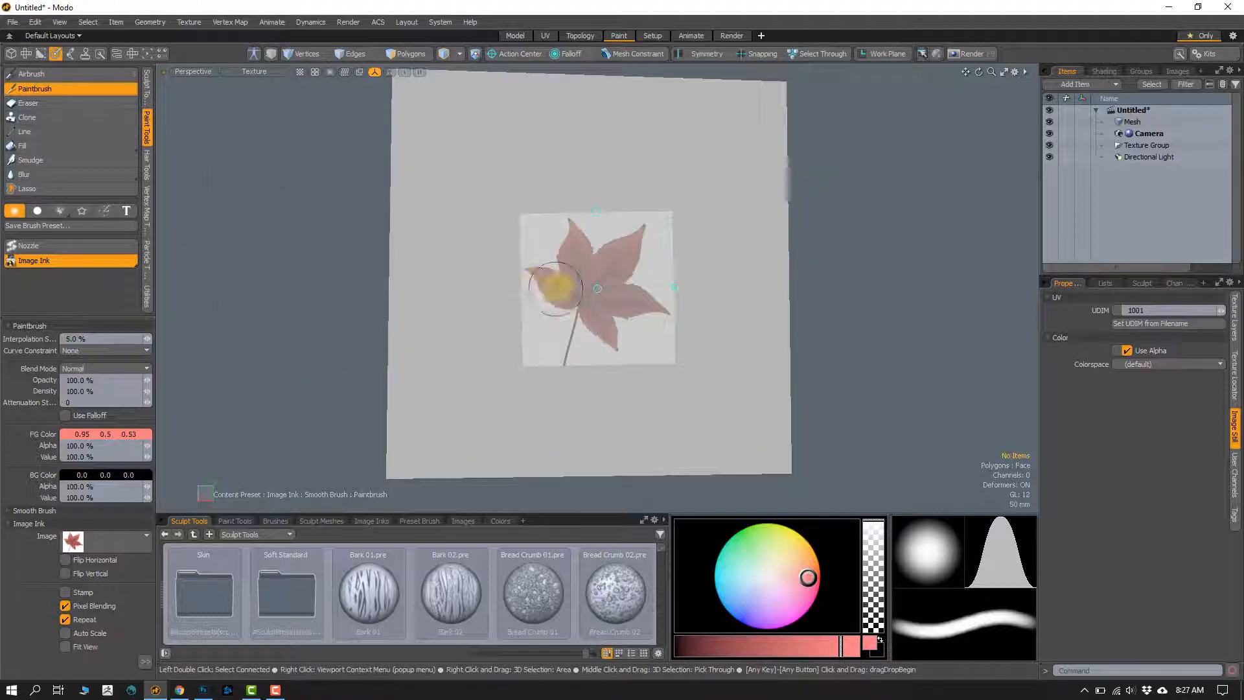
mouse_move(556, 288)
mouse_down()
mouse_move(569, 254)
mouse_move(590, 278)
mouse_move(622, 259)
mouse_move(625, 299)
mouse_move(591, 297)
mouse_move(557, 367)
mouse_up()
click(561, 292)
mouse_move(530, 254)
mouse_down()
mouse_move(583, 245)
mouse_move(624, 259)
mouse_move(660, 310)
mouse_up()
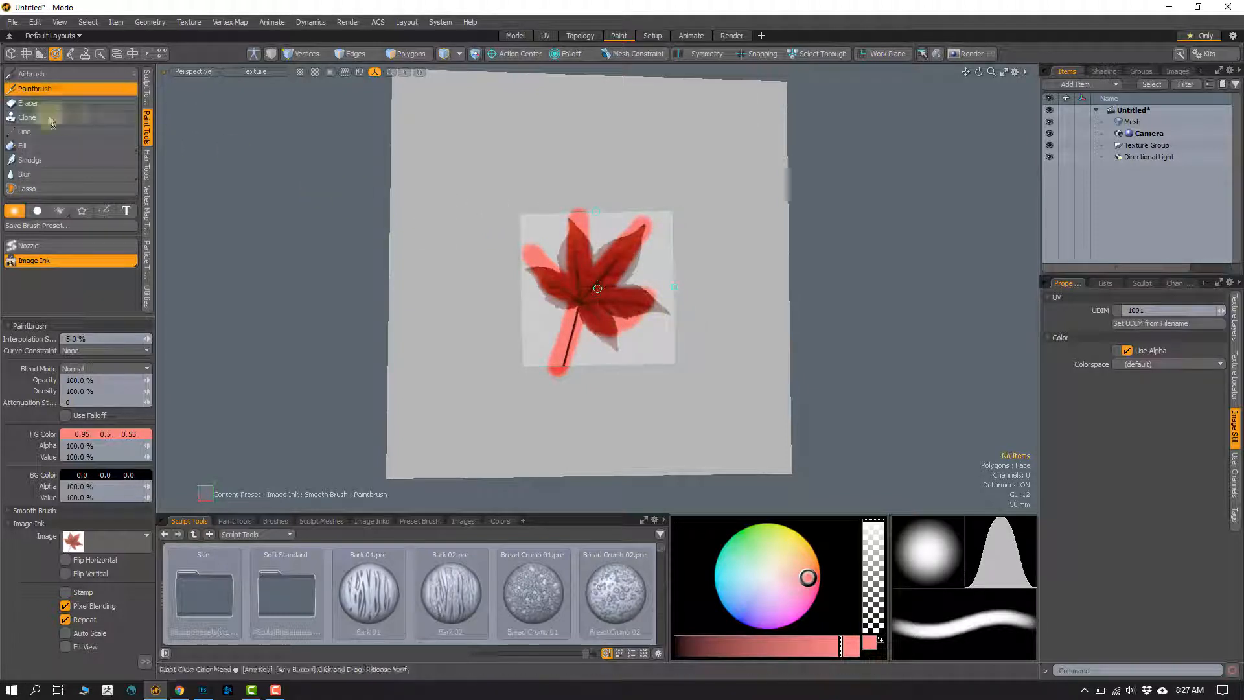
Step: Turn off Image Ink to remove the overlay, and turn the cube to the face with the large green leaf
click(64, 260)
mouse_move(544, 344)
alt+mouse_down()
mouse_move(501, 323)
mouse_move(528, 324)
alt+mouse_up()
mouse_move(528, 324)
ctrl+alt+mouse_down()
mouse_move(609, 333)
mouse_move(550, 356)
mouse_move(511, 347)
mouse_move(597, 361)
mouse_move(669, 354)
mouse_move(592, 322)
ctrl+alt+mouse_up()
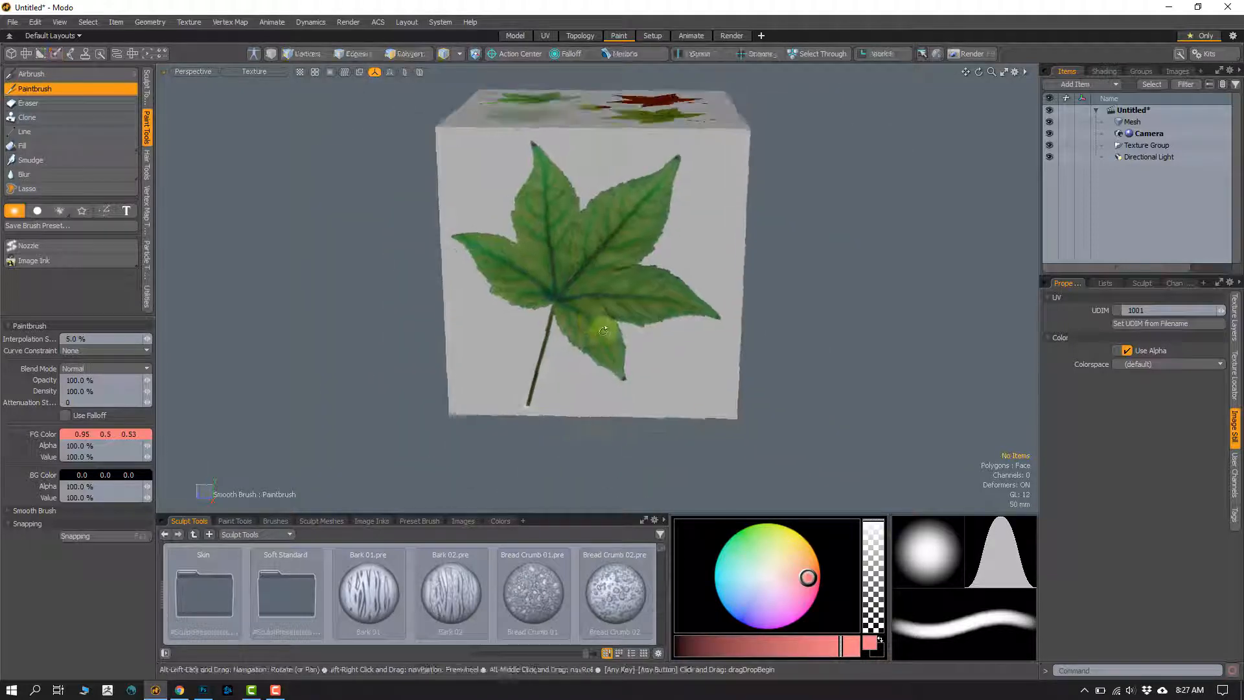